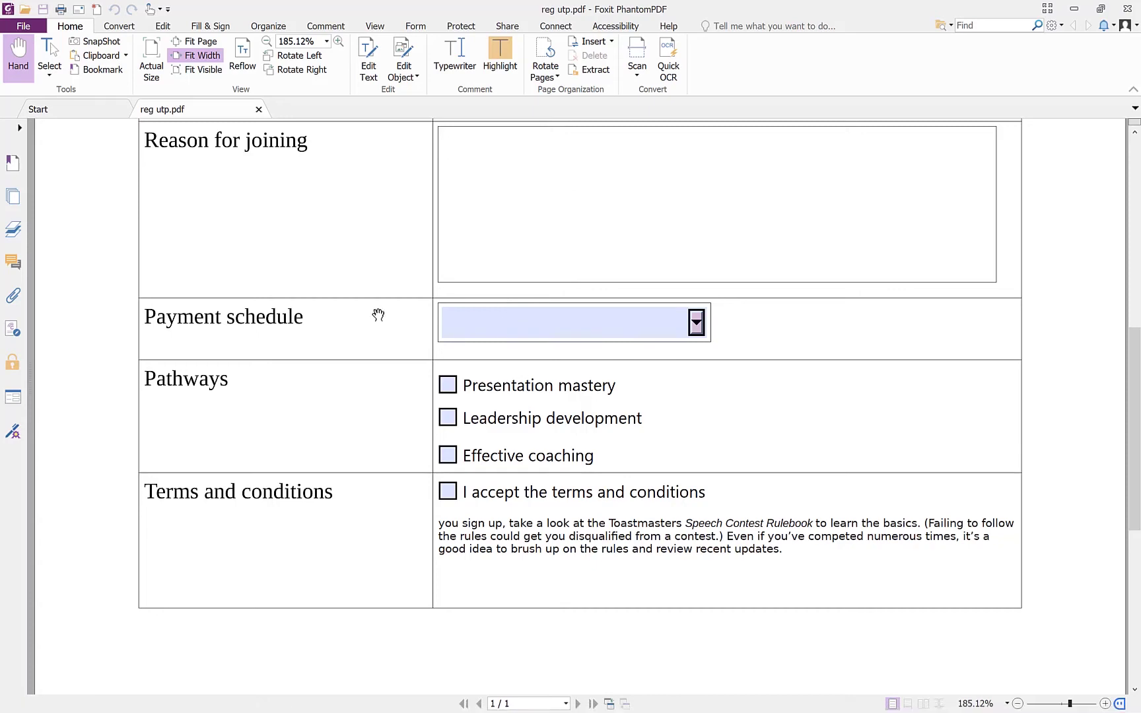
# Examine the fields and layout of the finished registration form, from the banner down to the terms and conditions
pyautogui.scroll(5, 553, 334)
pyautogui.scroll(2, 546, 342)
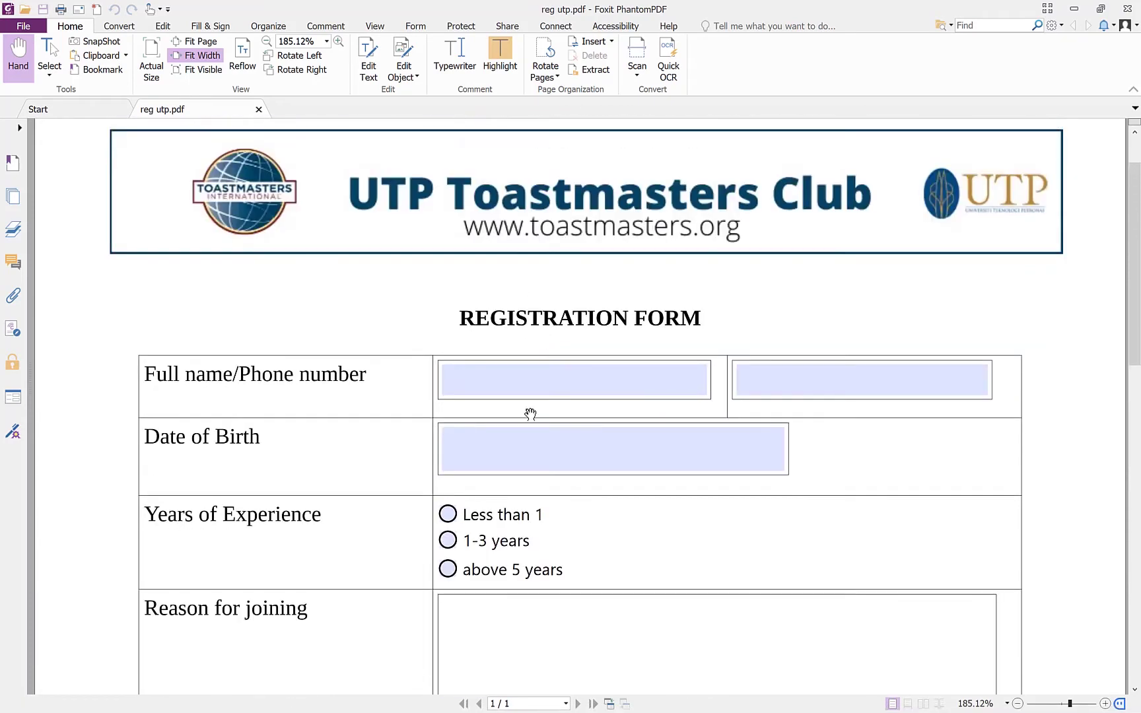
pyautogui.scroll(-7, 529, 411)
pyautogui.scroll(3, 556, 334)
pyautogui.scroll(3, 551, 341)
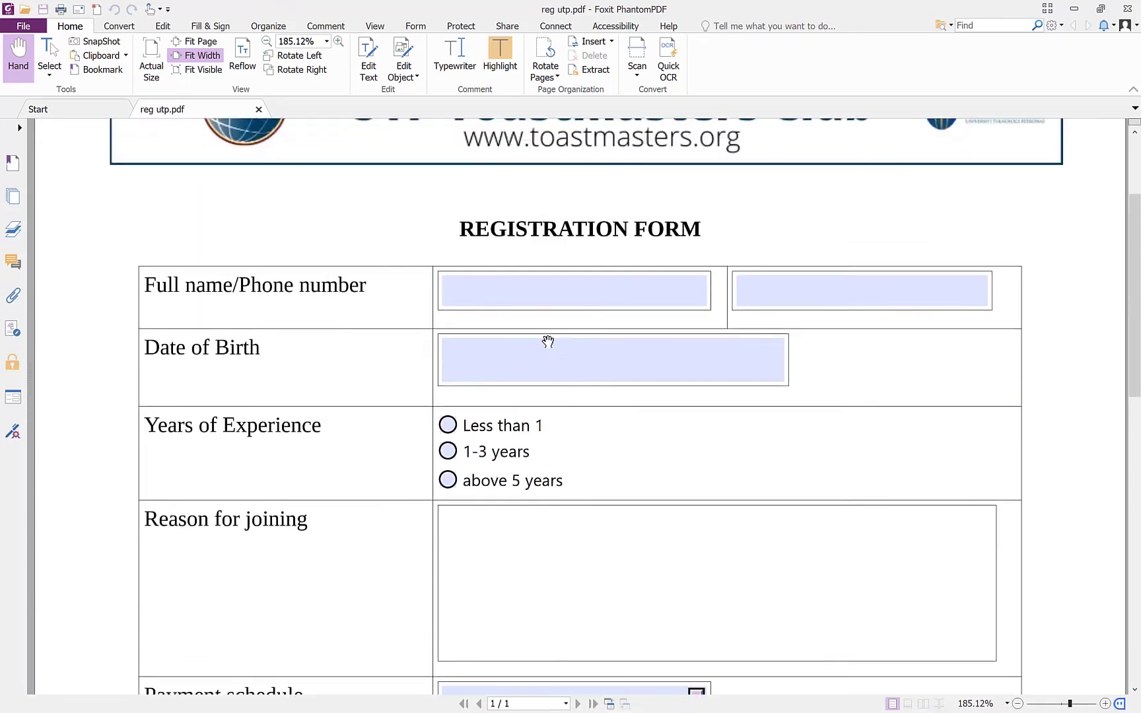
pyautogui.scroll(-5, 535, 388)
pyautogui.scroll(6, 551, 337)
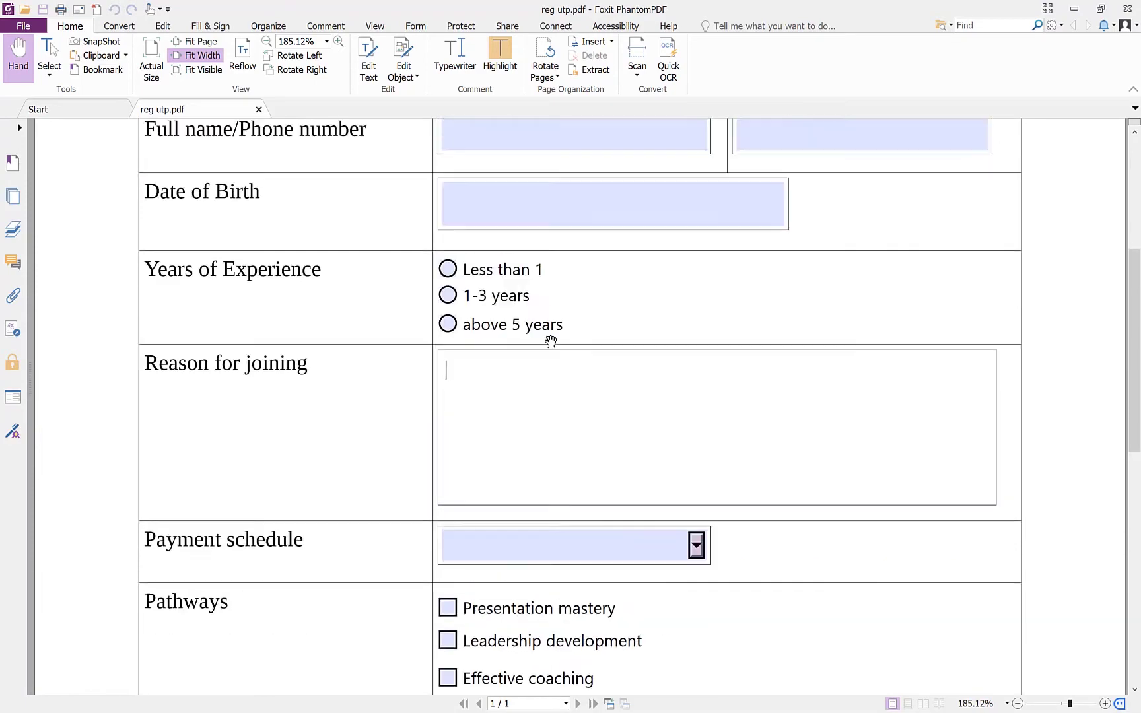
pyautogui.scroll(-6, 573, 174)
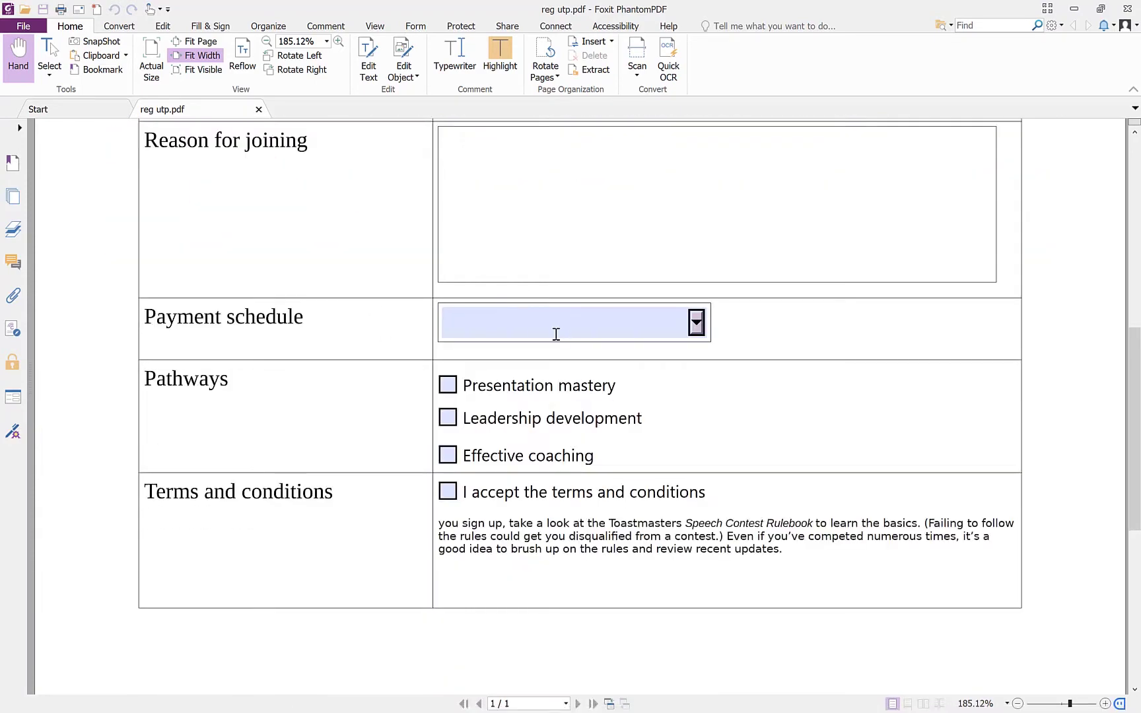
pyautogui.scroll(6, 555, 335)
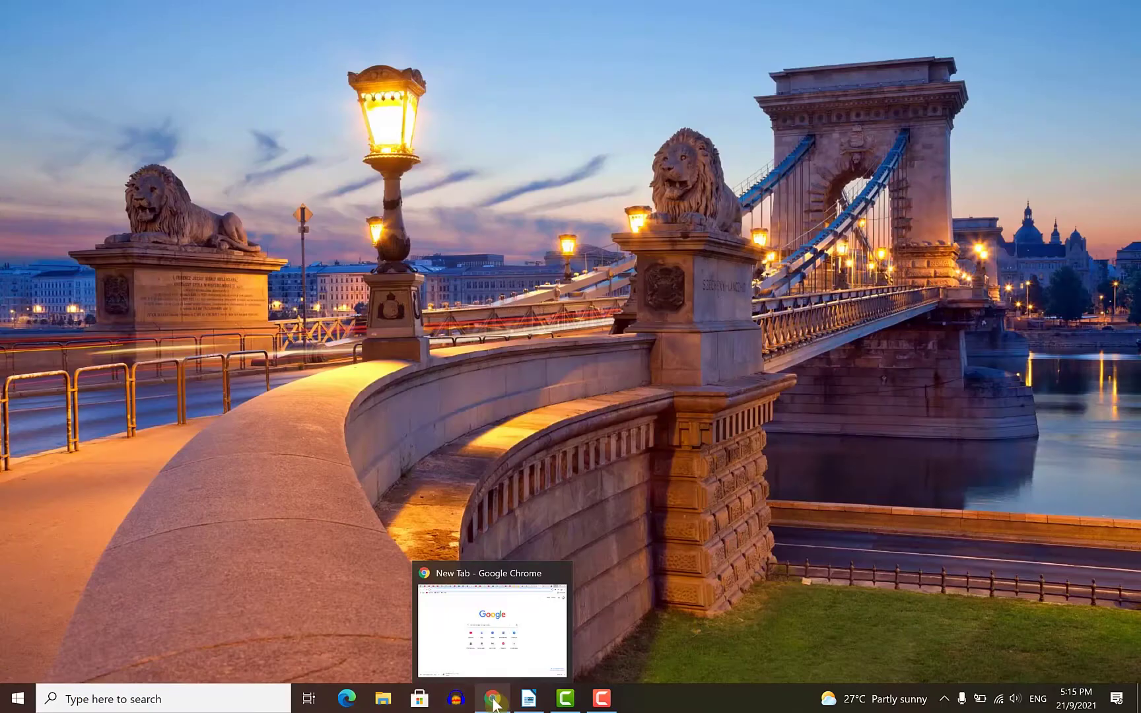
# Switch to Google Chrome, search the web for "LIBRE office" and open the LibreOffice home page
pyautogui.click(494, 701)
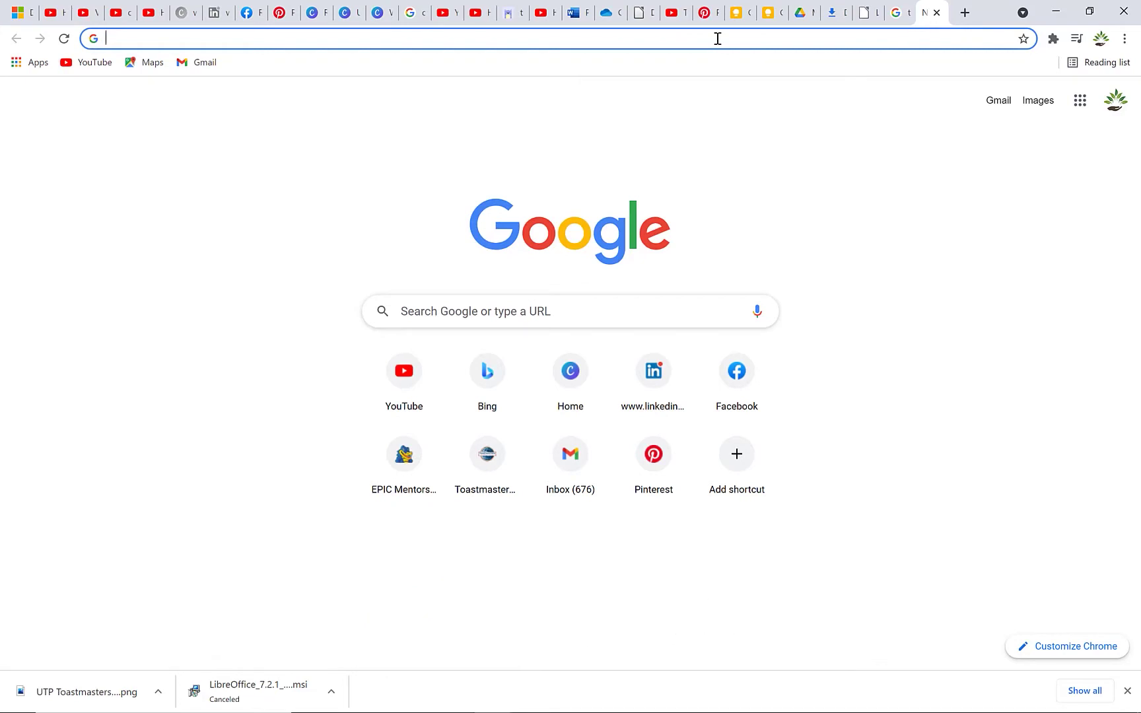
pyautogui.write('LIBRE office')
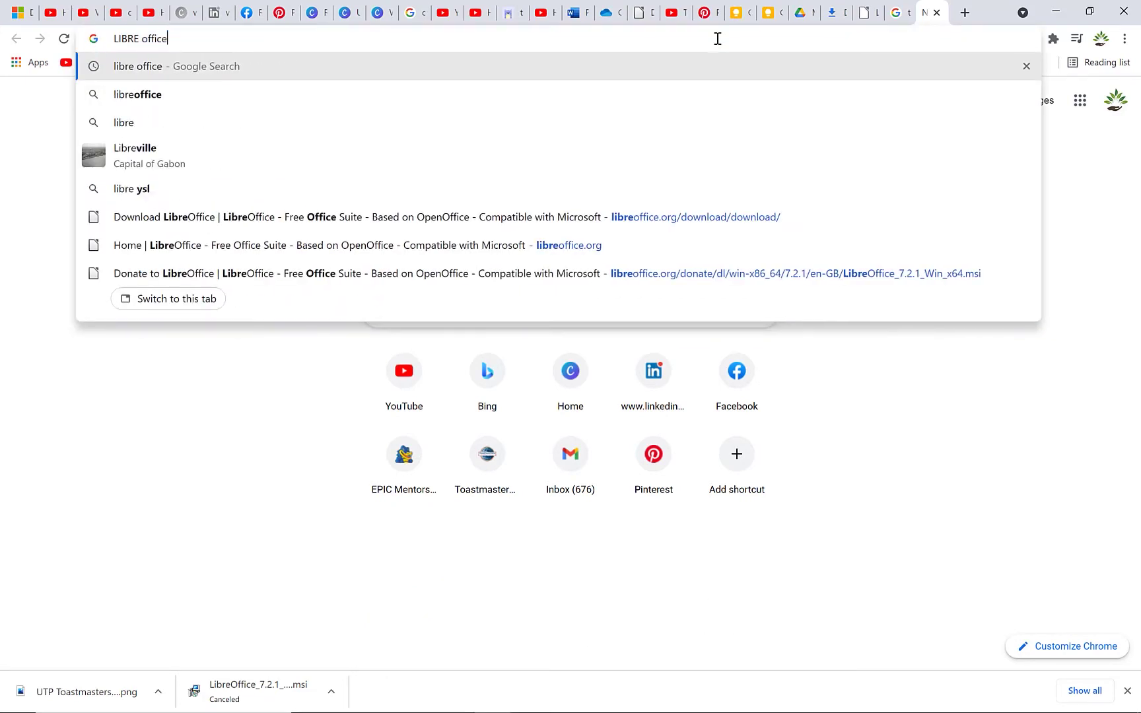
pyautogui.press('Return')
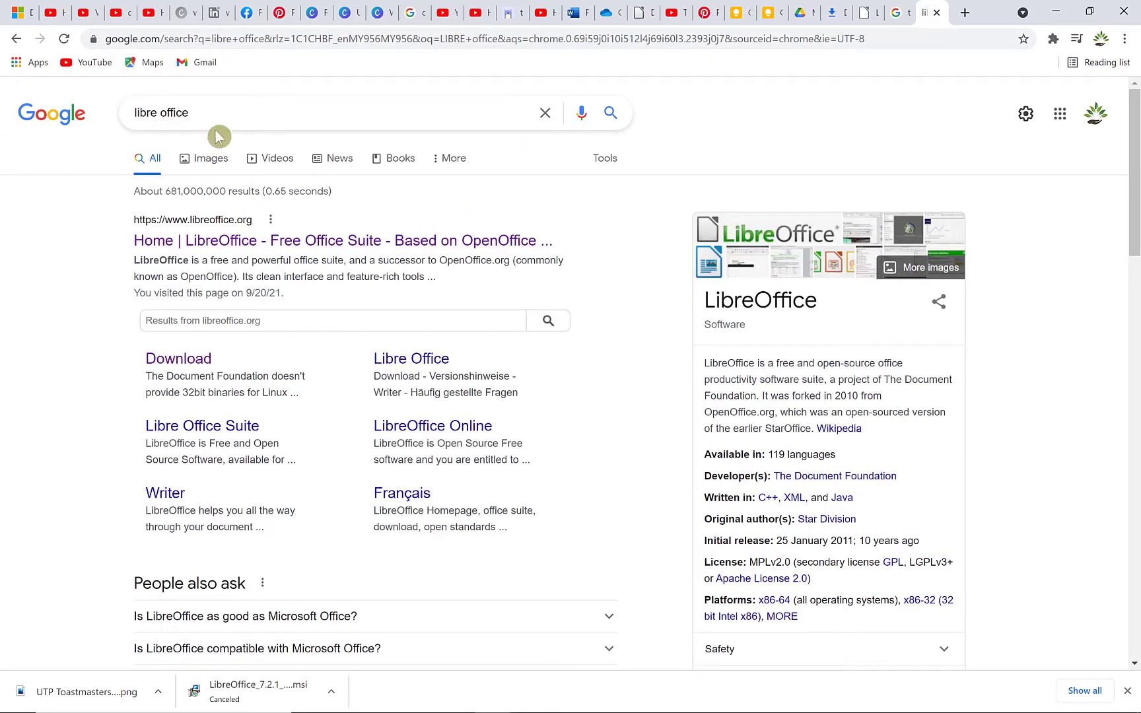
pyautogui.click(252, 248)
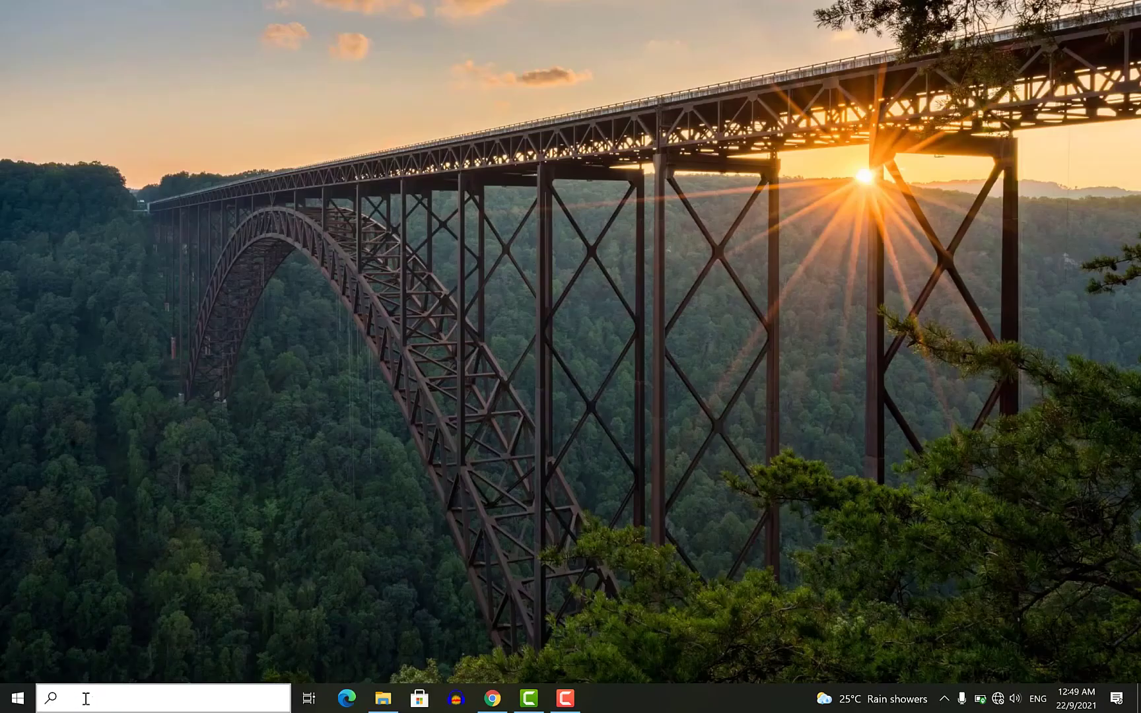
# Find LibreOffice Writer among the installed programs and launch it
pyautogui.click(85, 699)
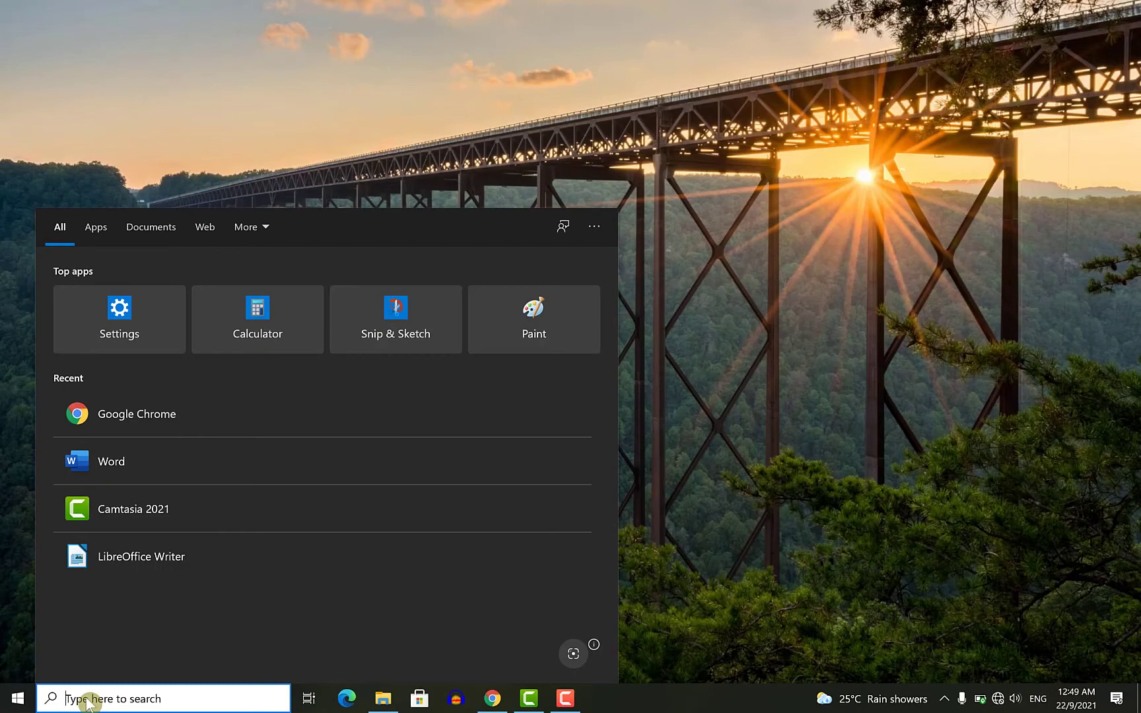
pyautogui.write('libr')
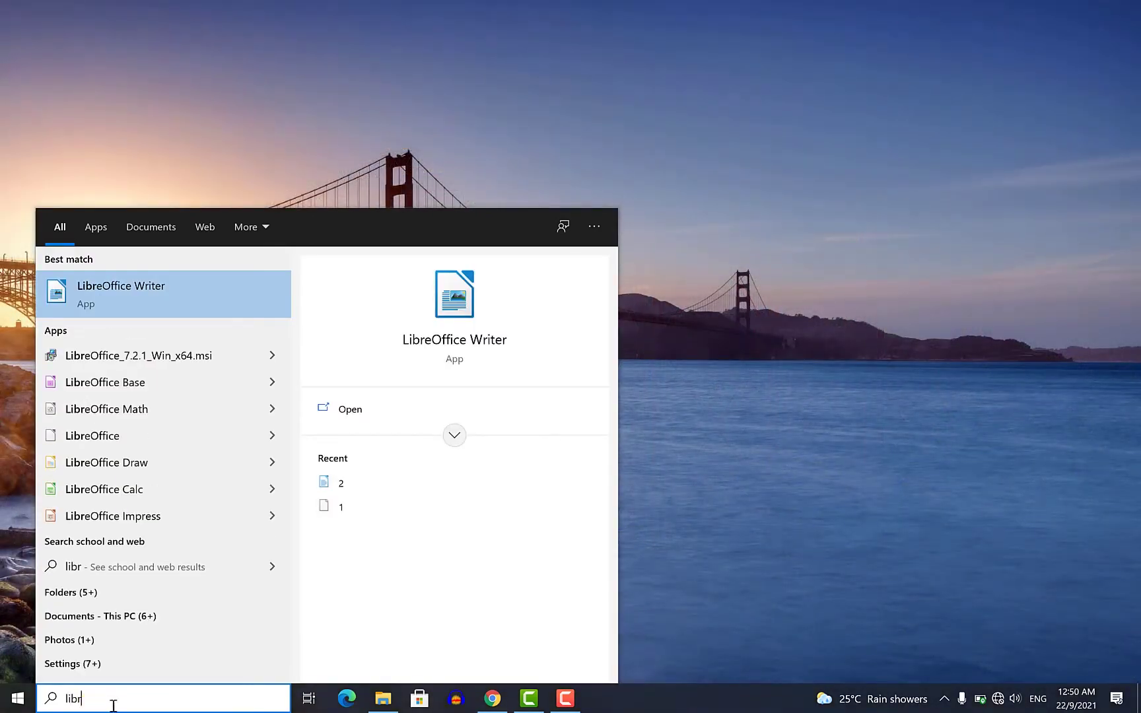
pyautogui.click(119, 295)
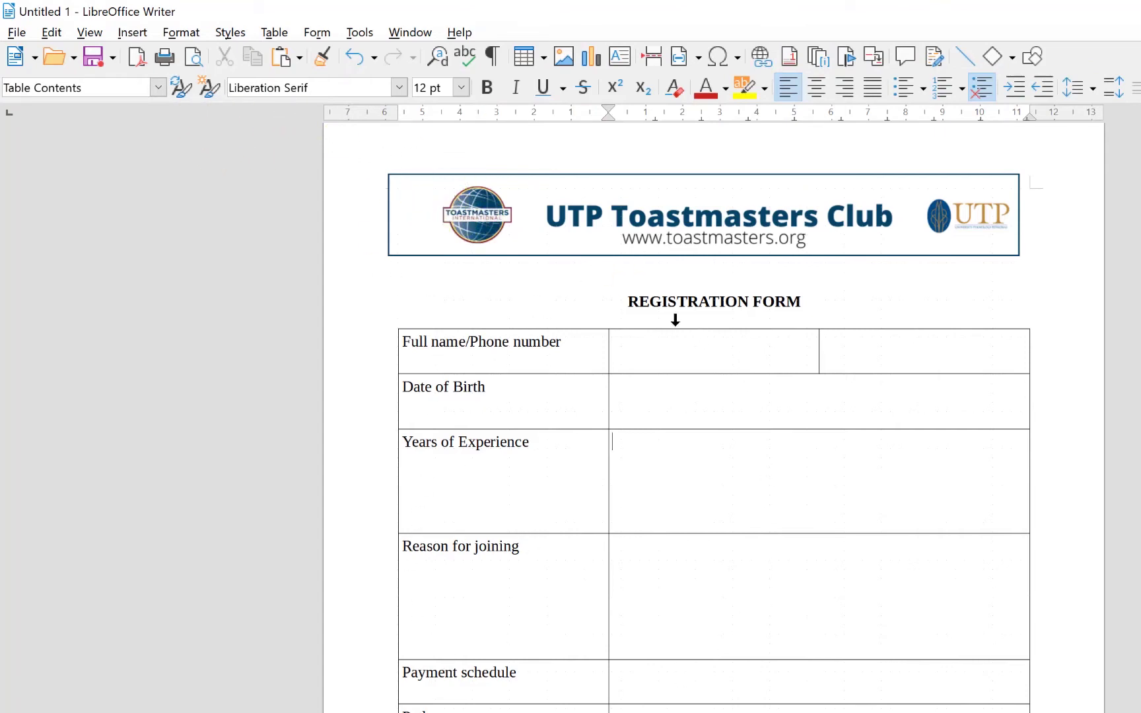
# Enlarge the UTP Toastmasters Club banner image so that it extends slightly beyond both sides of the table
pyautogui.click(462, 205)
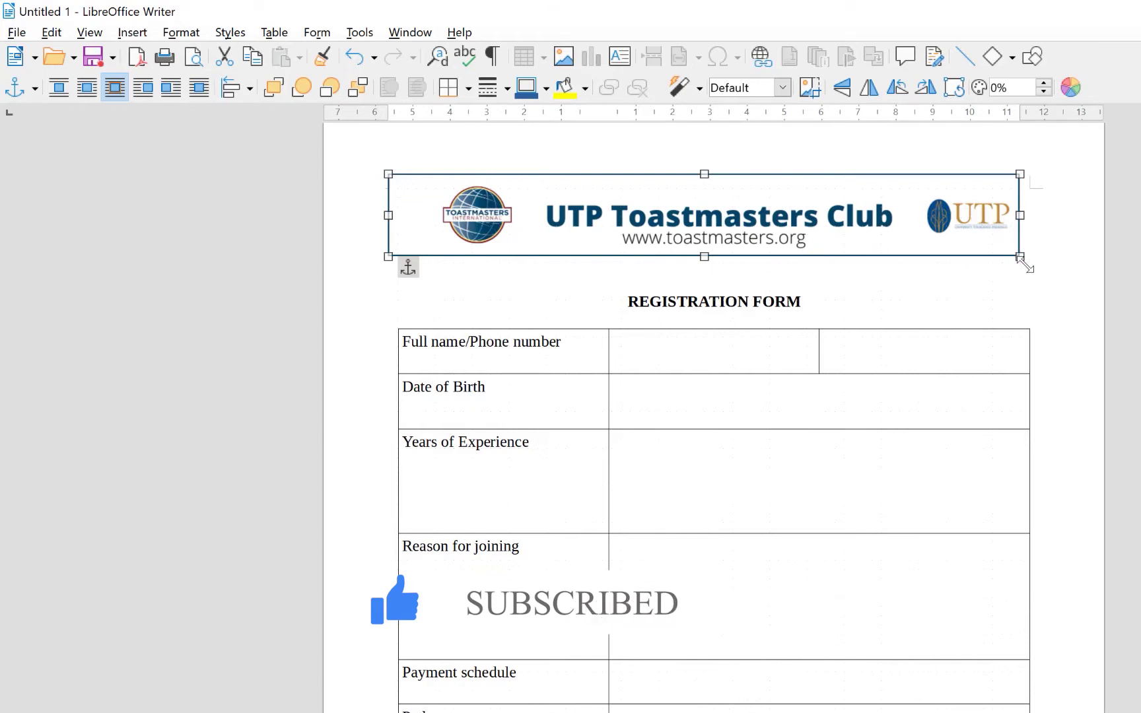
pyautogui.moveTo(1025, 265); pyautogui.dragTo(1007, 261)
pyautogui.click(780, 306)
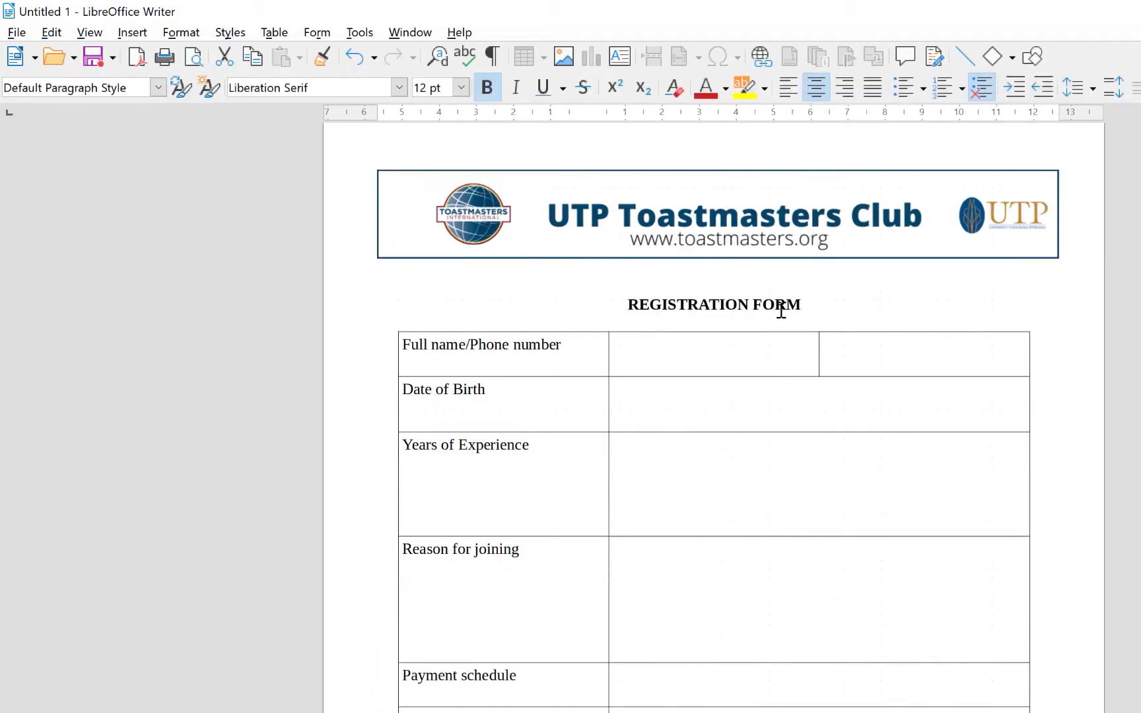
pyautogui.scroll(-1, 685, 533)
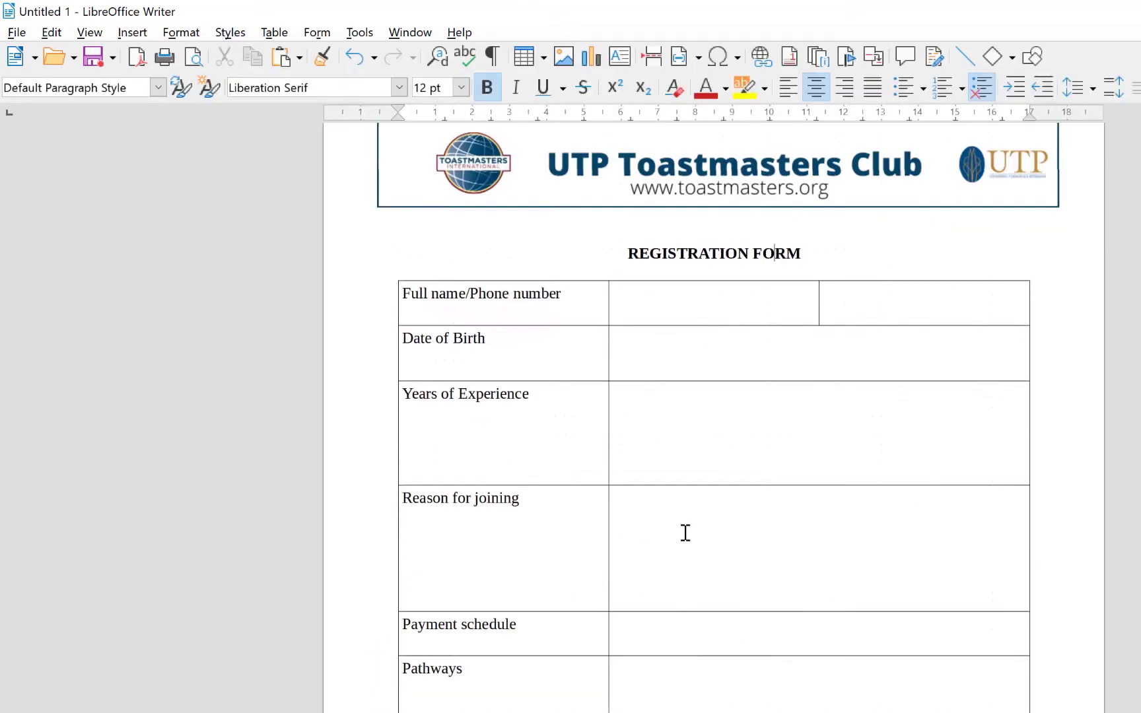
pyautogui.scroll(1, 661, 525)
pyautogui.click(458, 345)
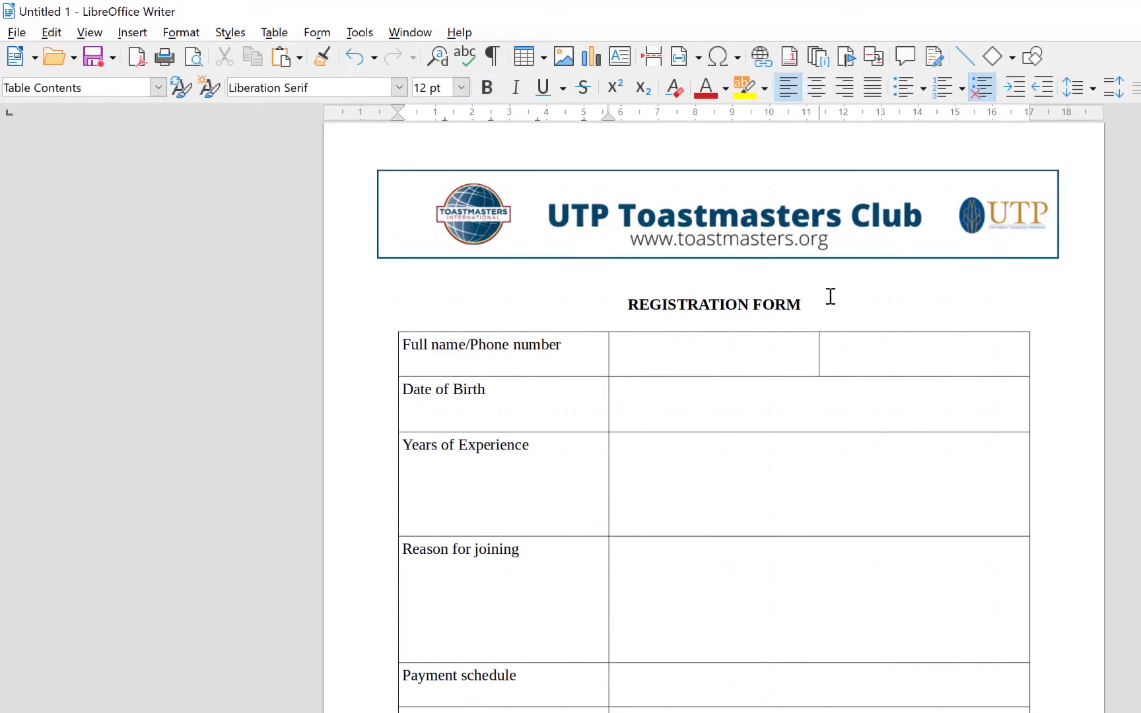
pyautogui.click(542, 60)
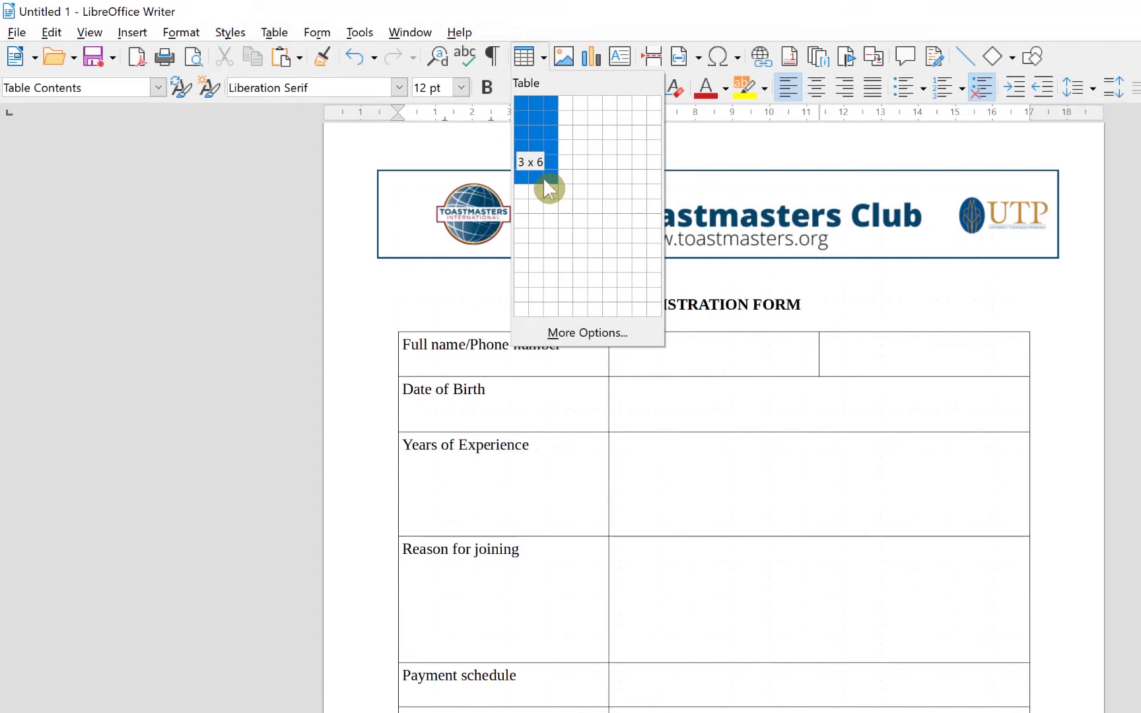
pyautogui.click(671, 397)
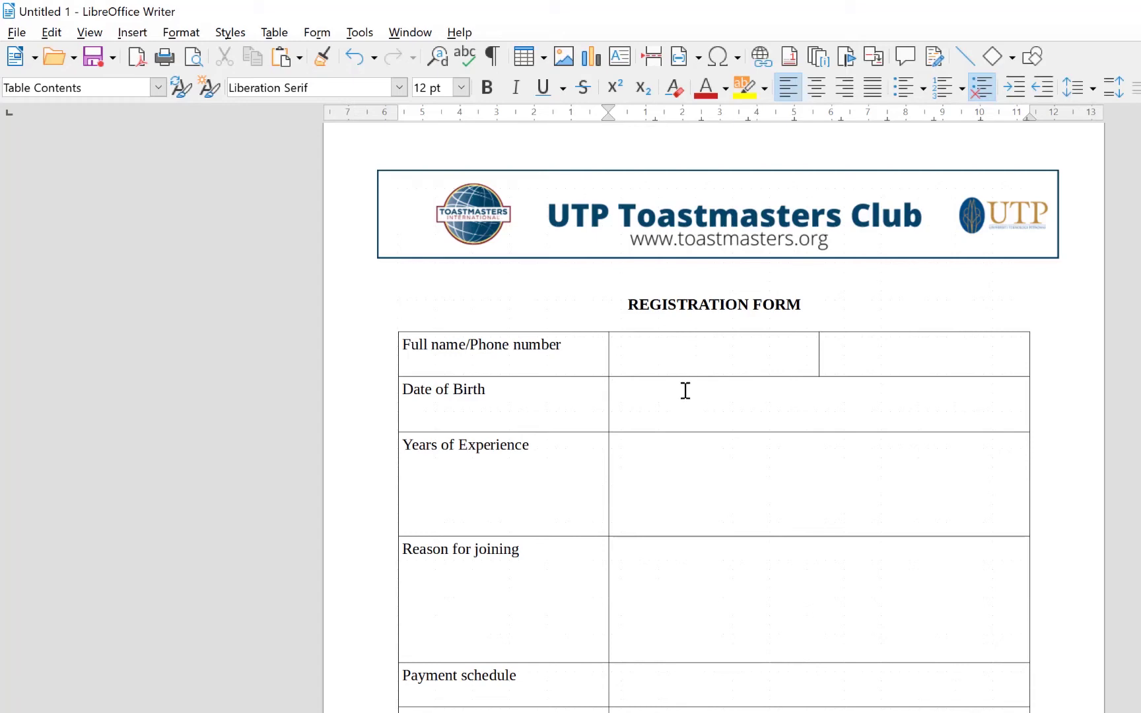
pyautogui.scroll(1, 687, 502)
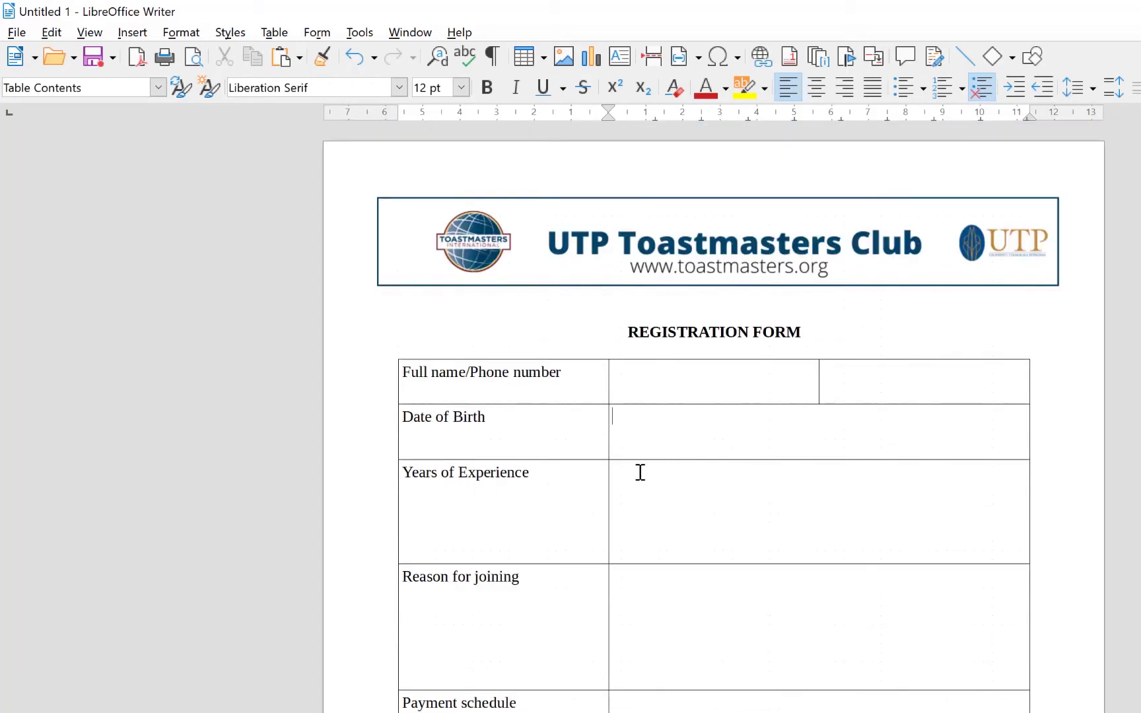
pyautogui.click(313, 31)
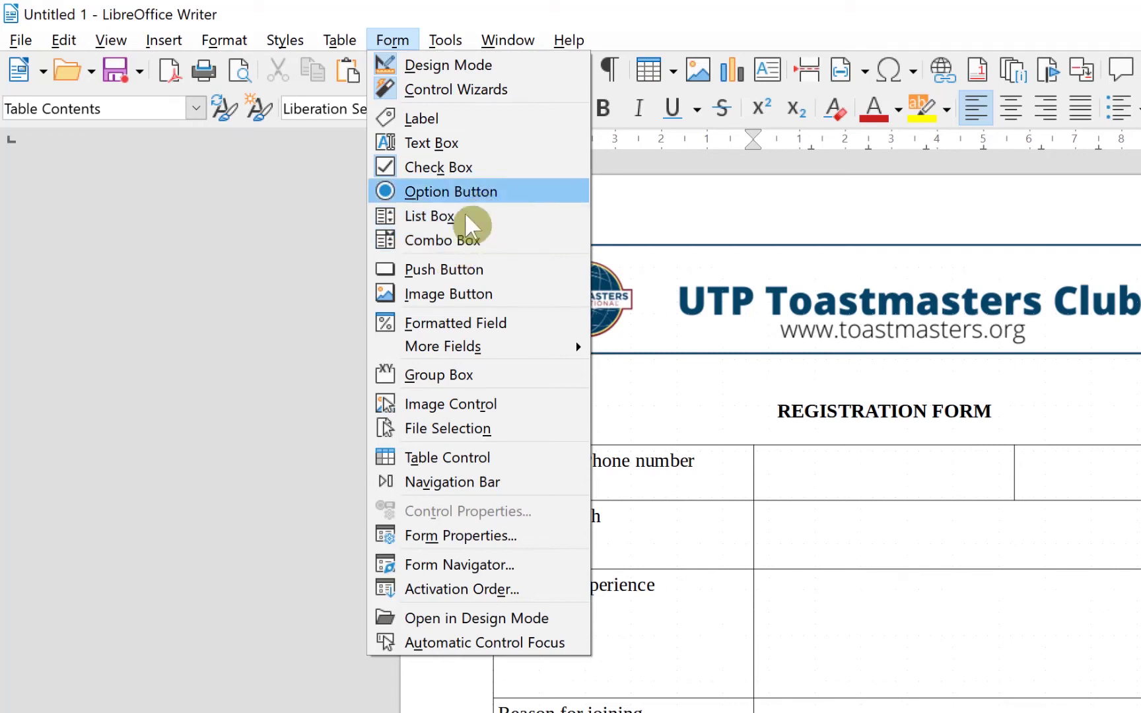
pyautogui.click(298, 232)
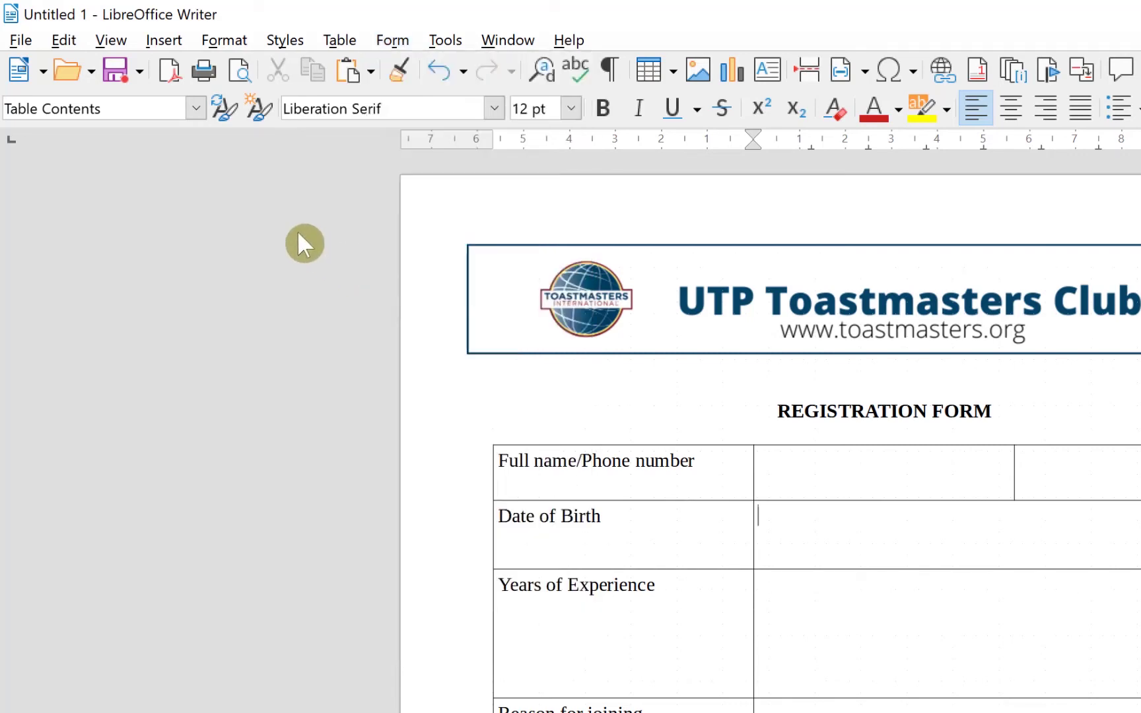
# Show the Form Controls toolbar and place it beside the registration table
pyautogui.click(111, 41)
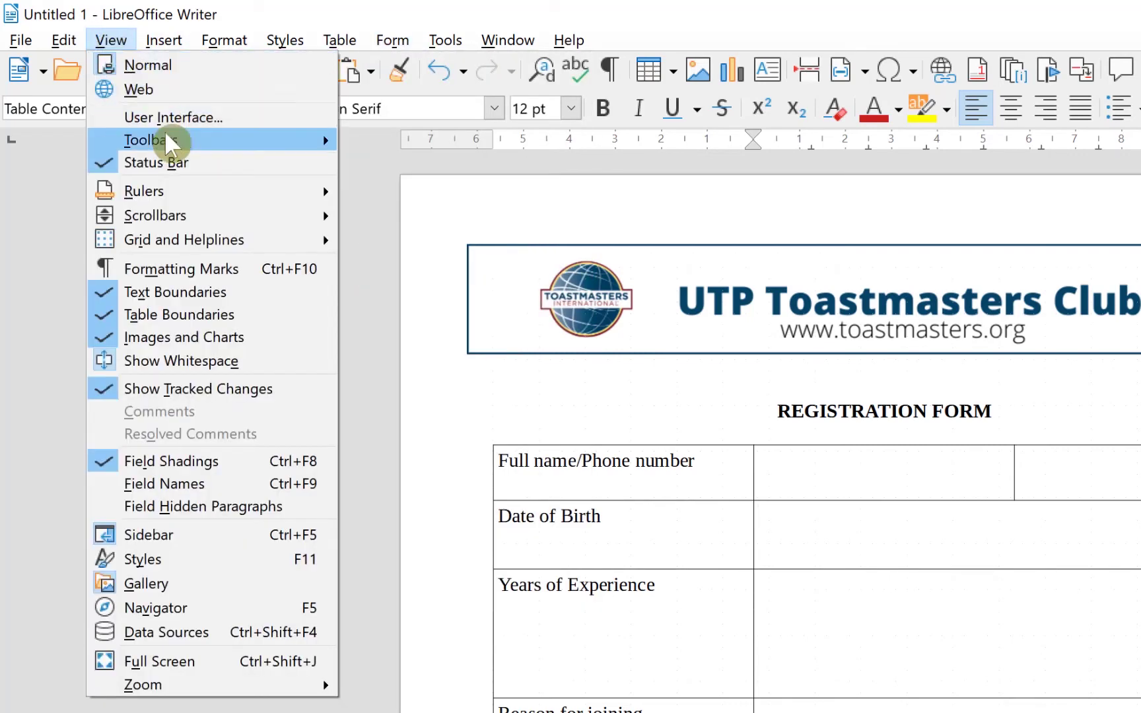
pyautogui.moveTo(198, 143)
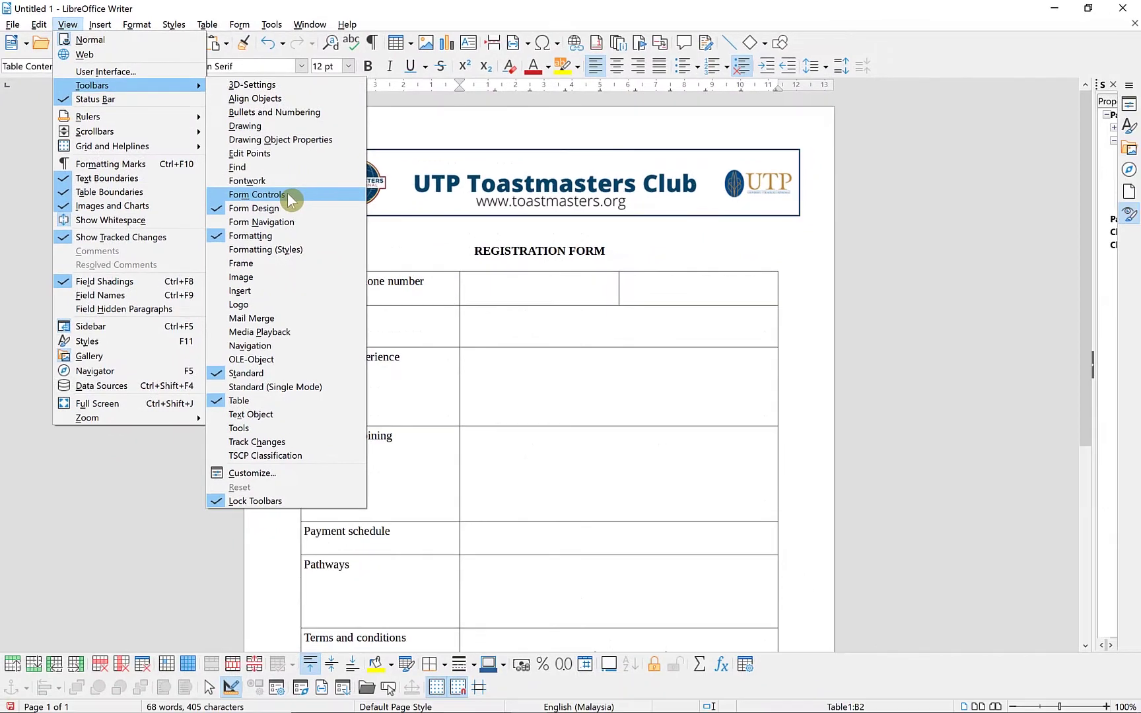
pyautogui.click(290, 197)
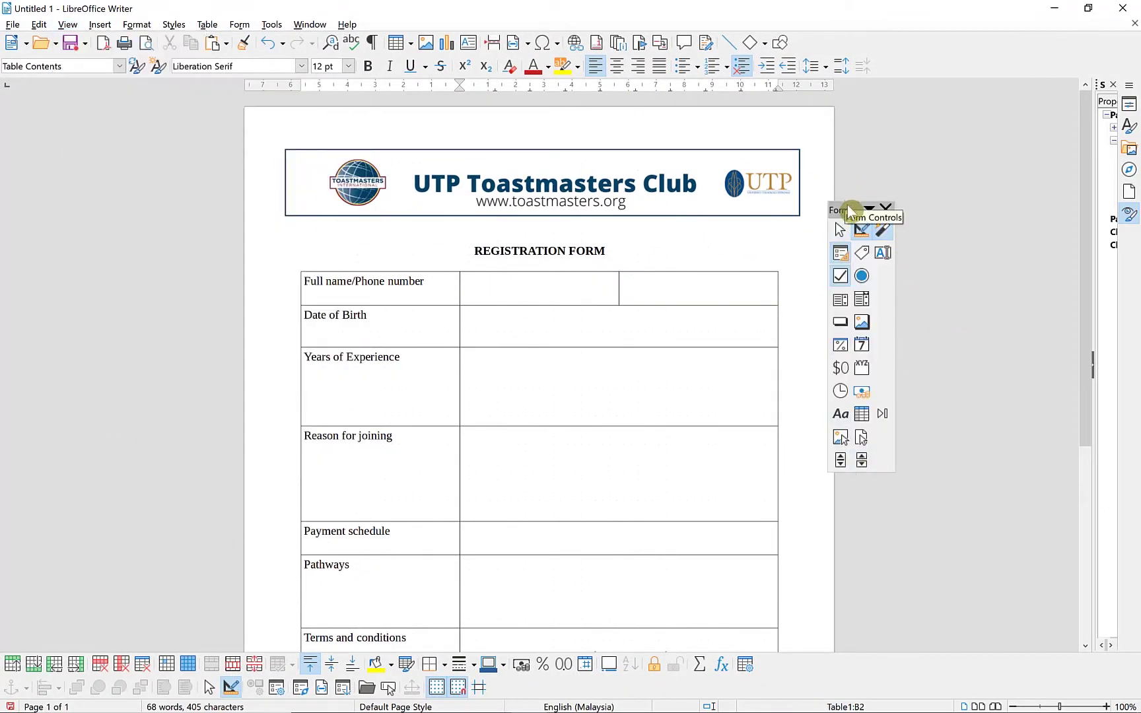
pyautogui.moveTo(847, 207); pyautogui.dragTo(810, 237)
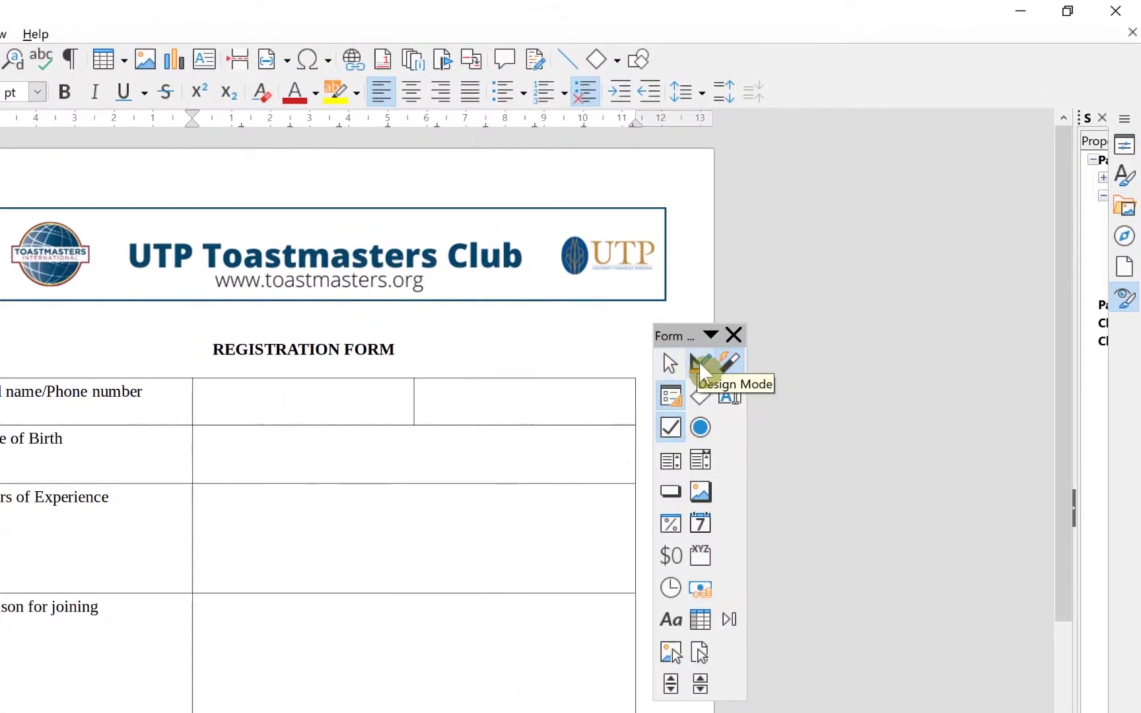
pyautogui.click(701, 368)
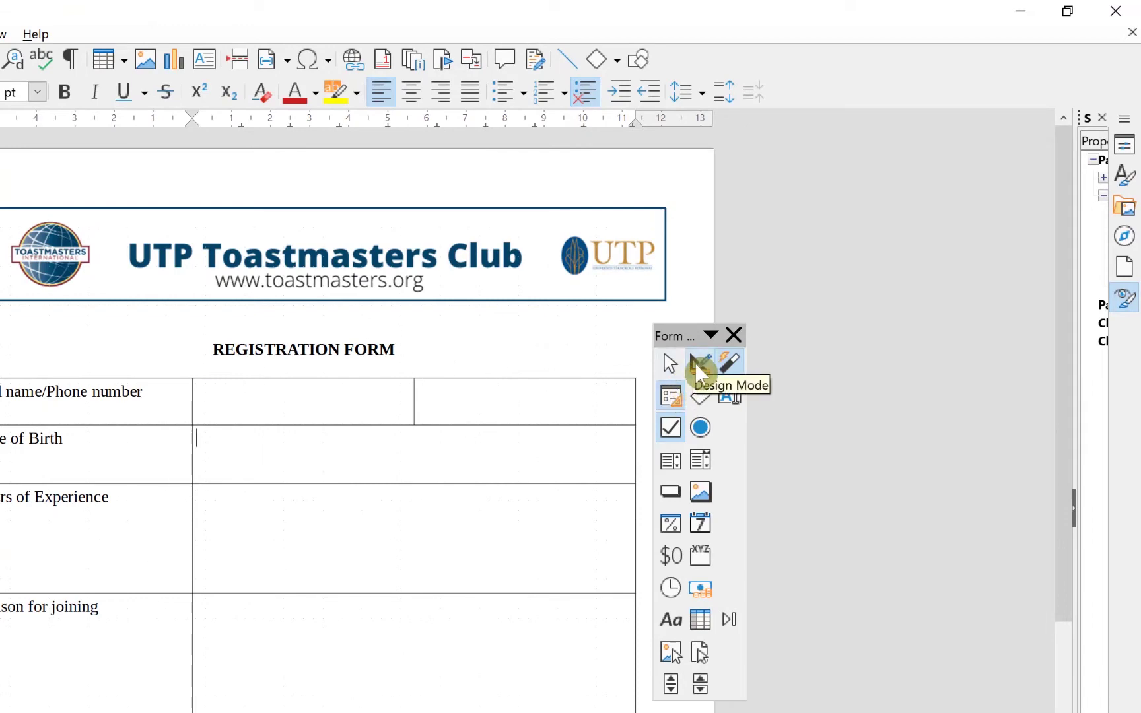
pyautogui.click(729, 364)
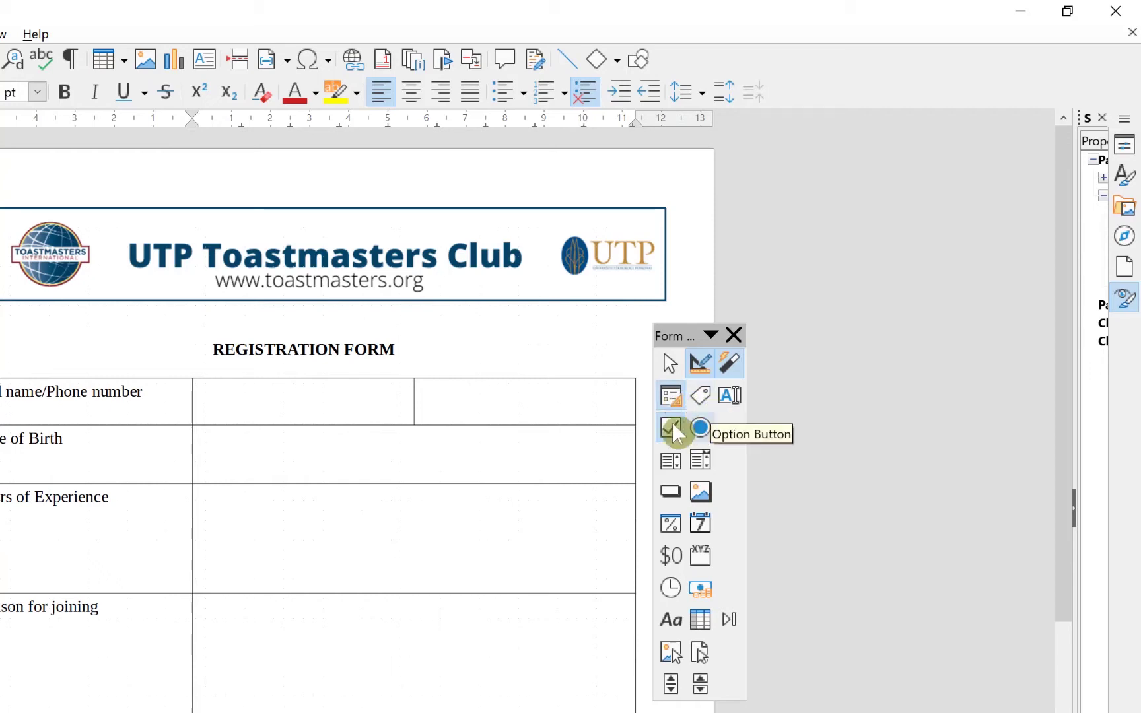
pyautogui.click(672, 428)
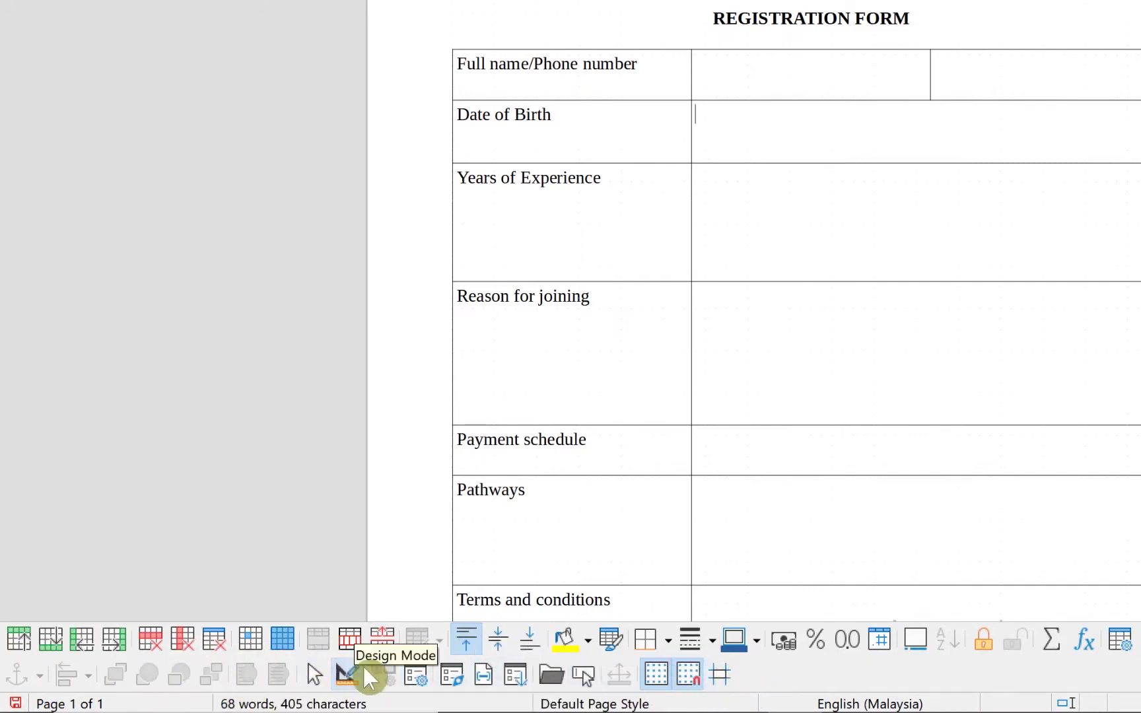
pyautogui.click(653, 670)
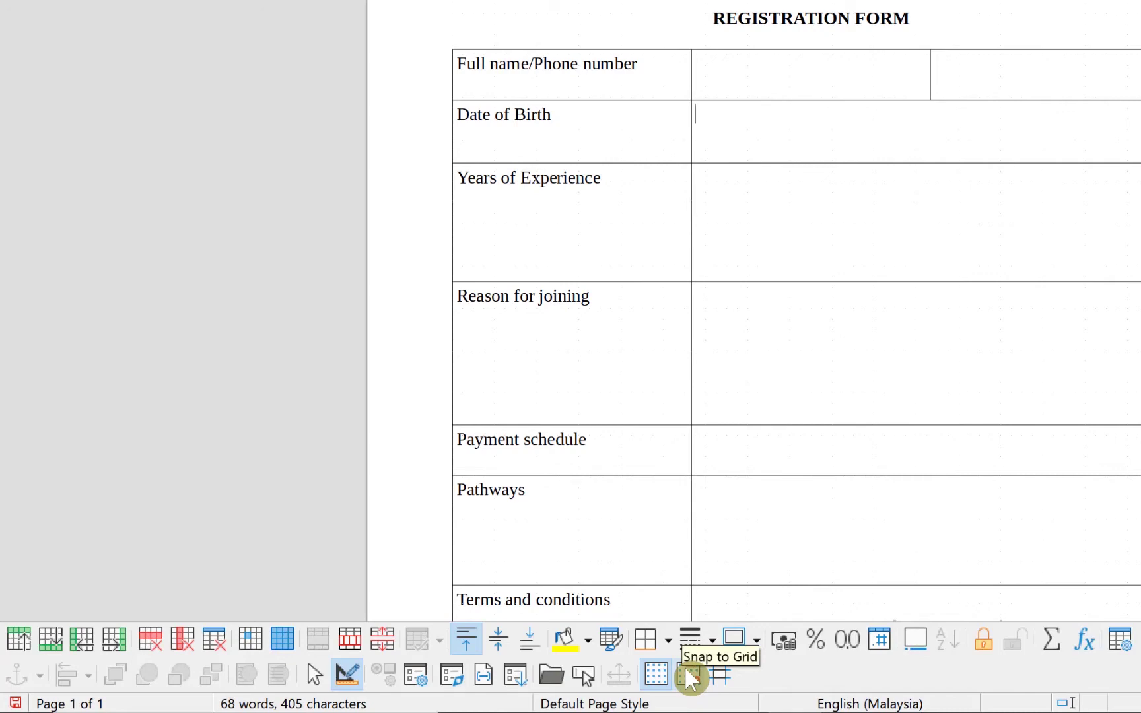
pyautogui.click(689, 678)
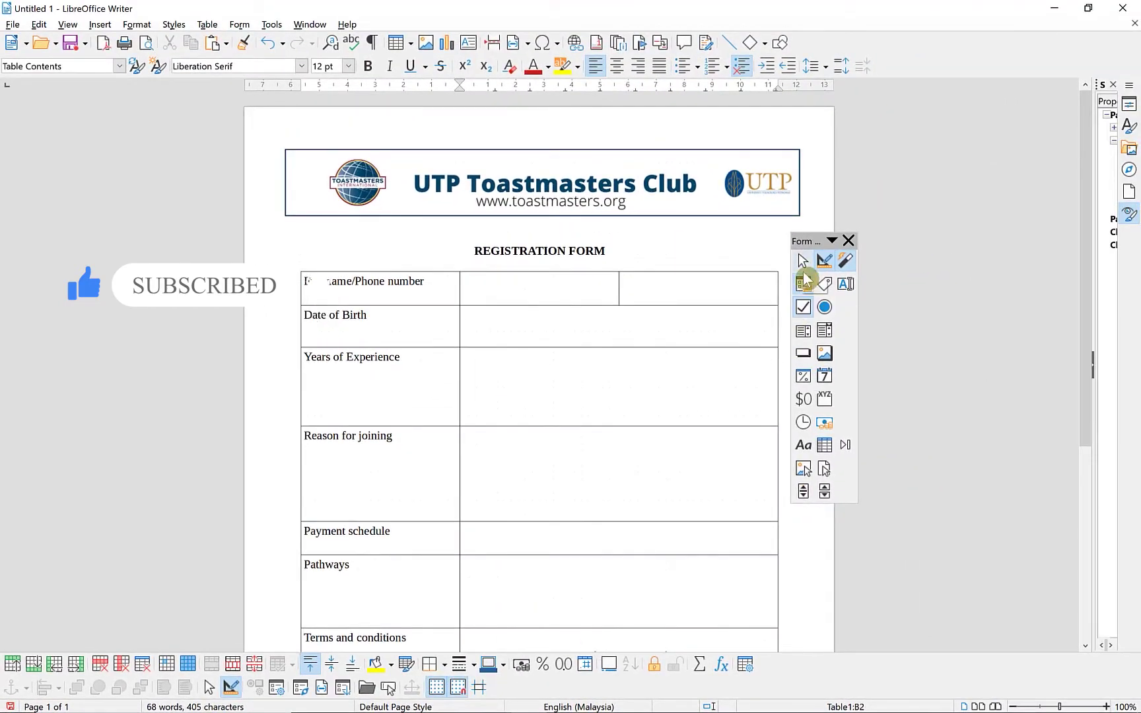
pyautogui.click(804, 283)
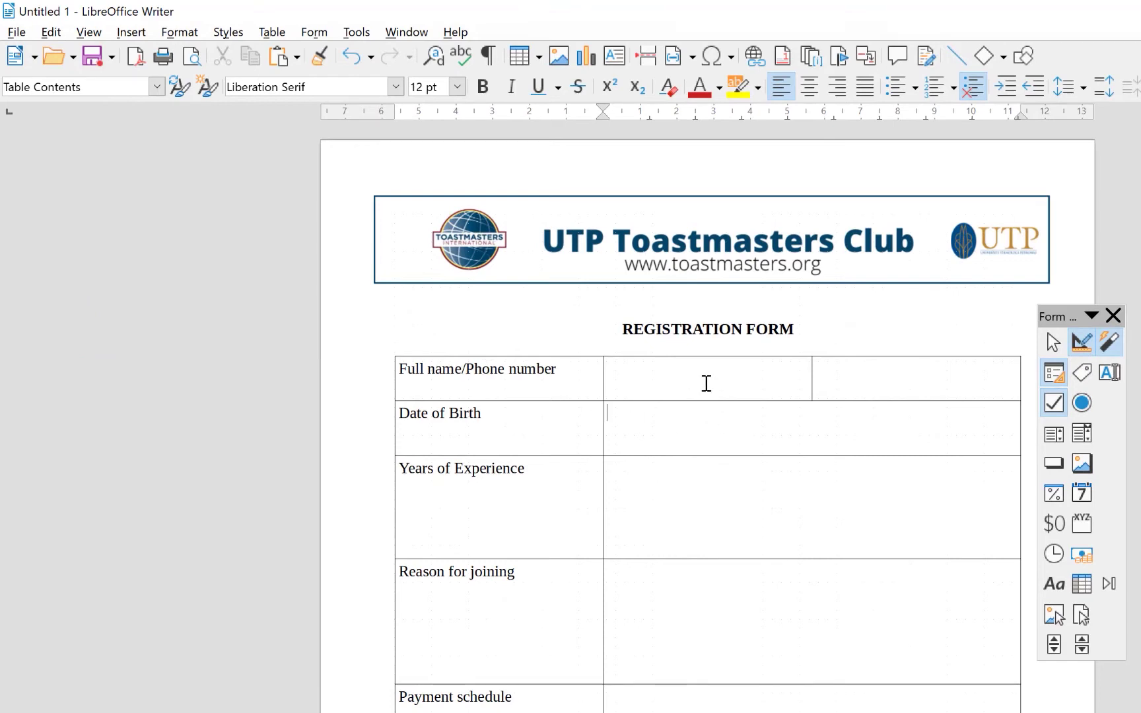
# Draw a text box about 5.25 cm wide and 0.75 cm high in the first empty cell of the Full name/Phone number row
pyautogui.click(1110, 374)
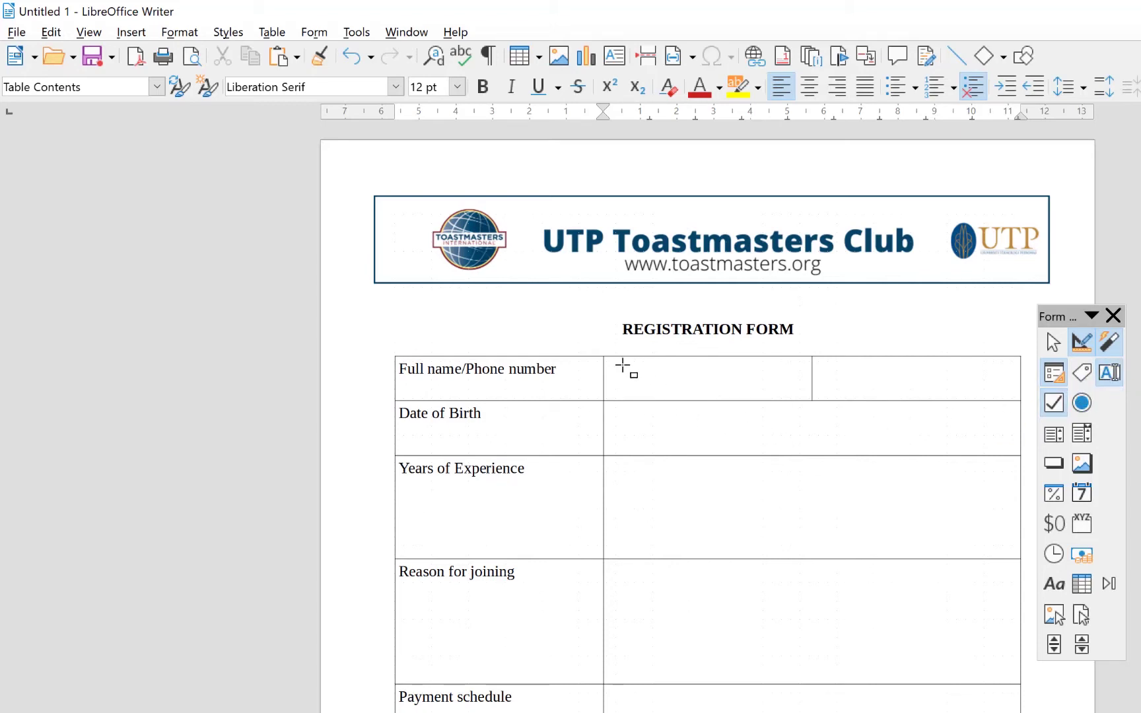
pyautogui.moveTo(612, 362); pyautogui.dragTo(799, 393)
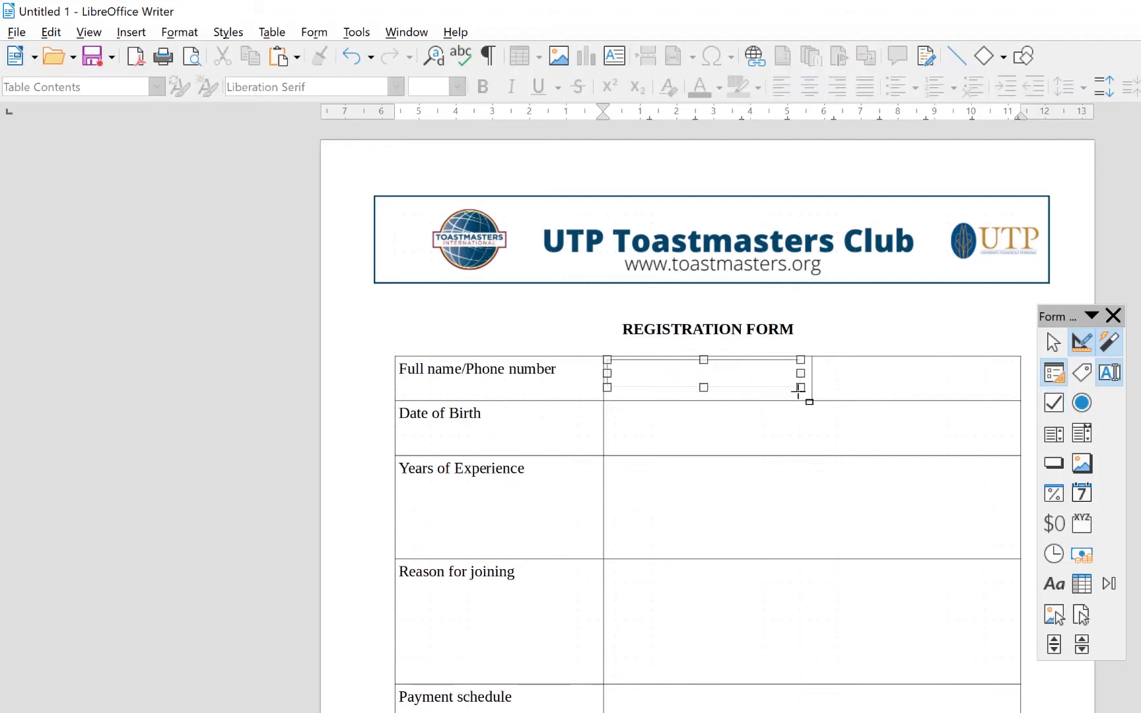
# Review the general properties of the full-name text box, including its size, background color and text type options
pyautogui.doubleClick(689, 373)
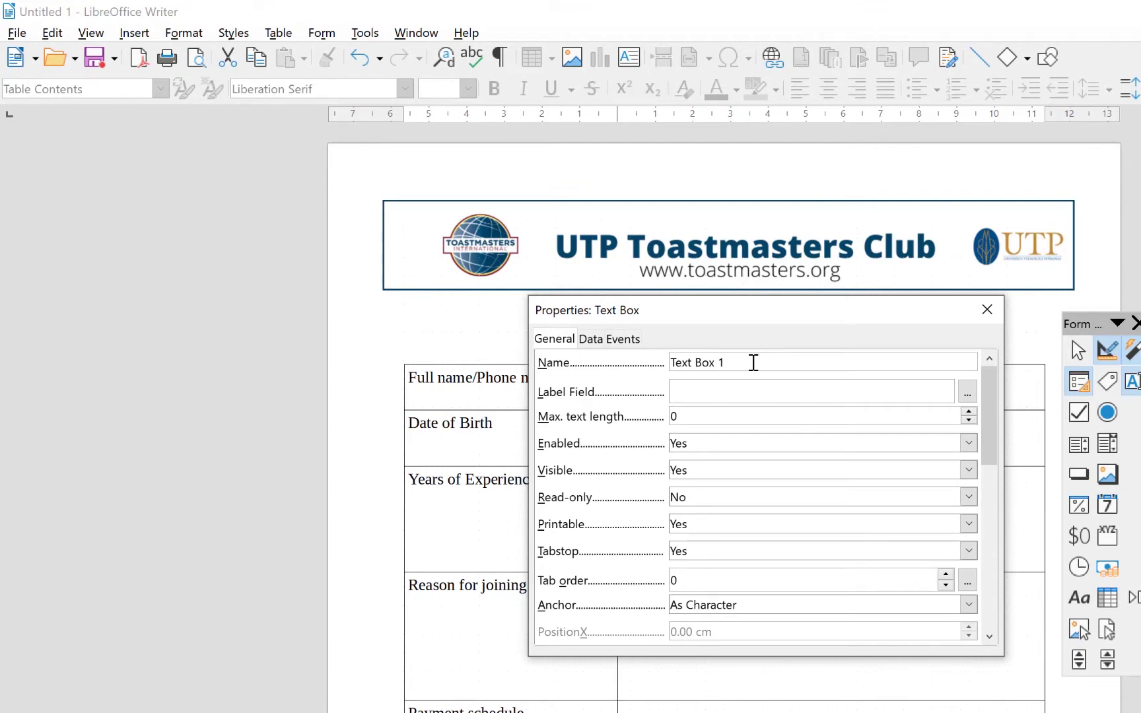
pyautogui.click(736, 387)
pyautogui.click(697, 418)
pyautogui.moveTo(993, 410); pyautogui.dragTo(984, 473)
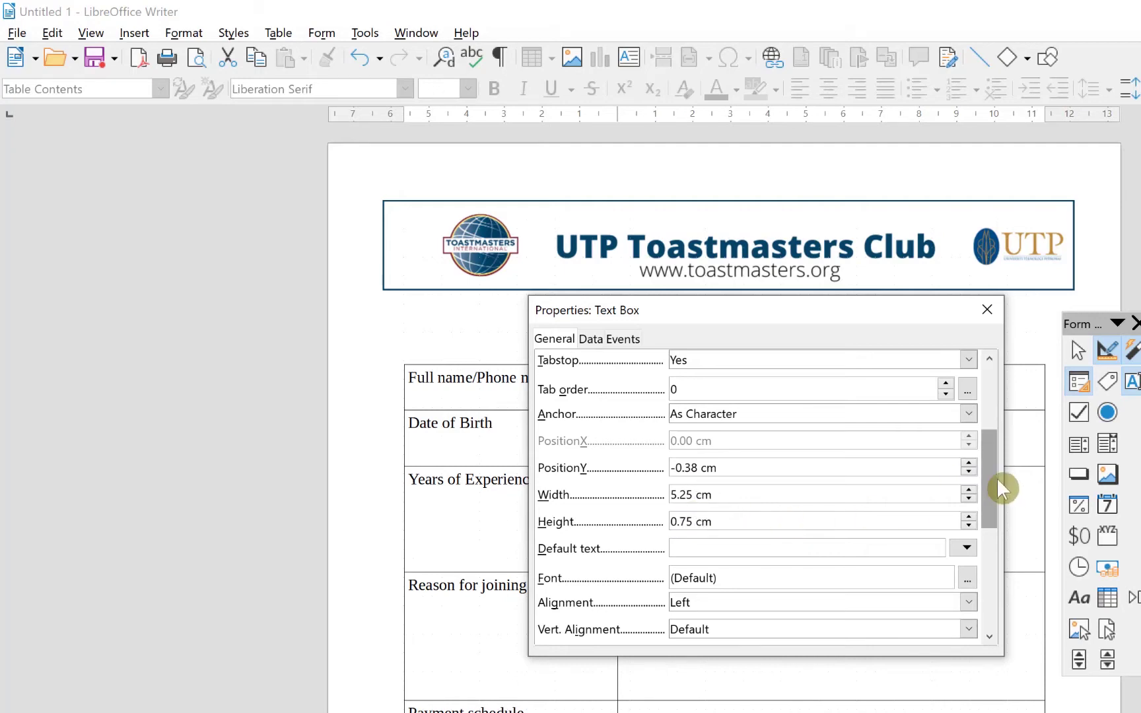
pyautogui.moveTo(997, 478); pyautogui.dragTo(973, 558)
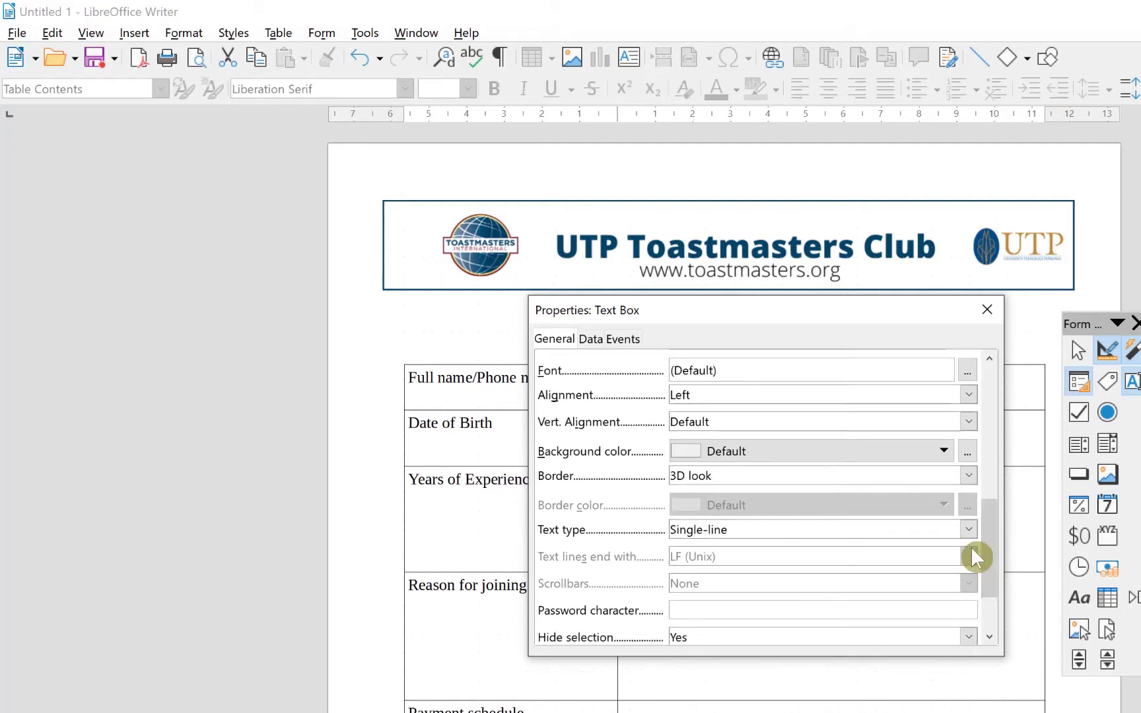
pyautogui.click(787, 455)
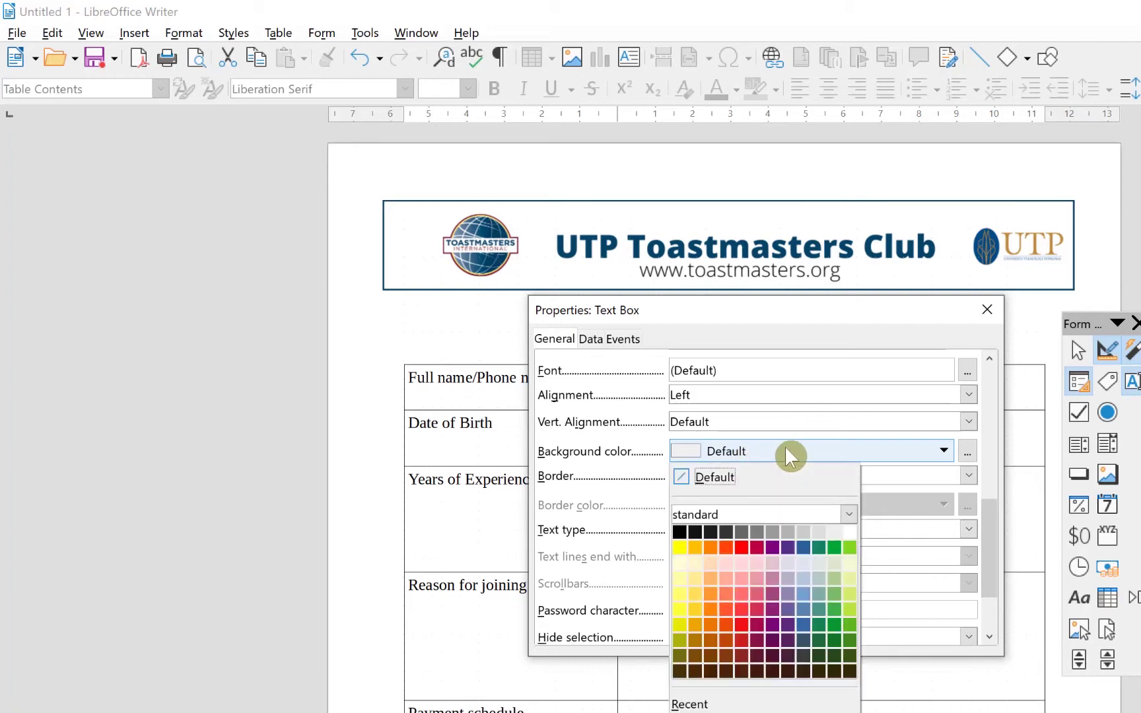
pyautogui.click(786, 455)
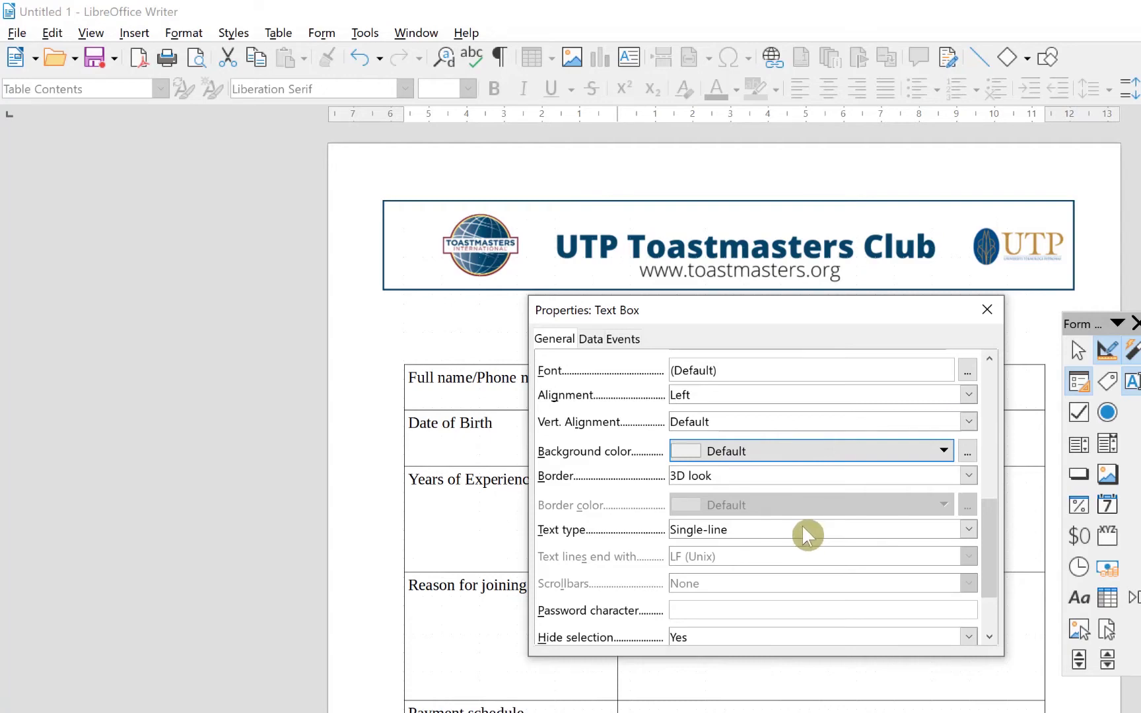
pyautogui.moveTo(693, 311); pyautogui.dragTo(729, 458)
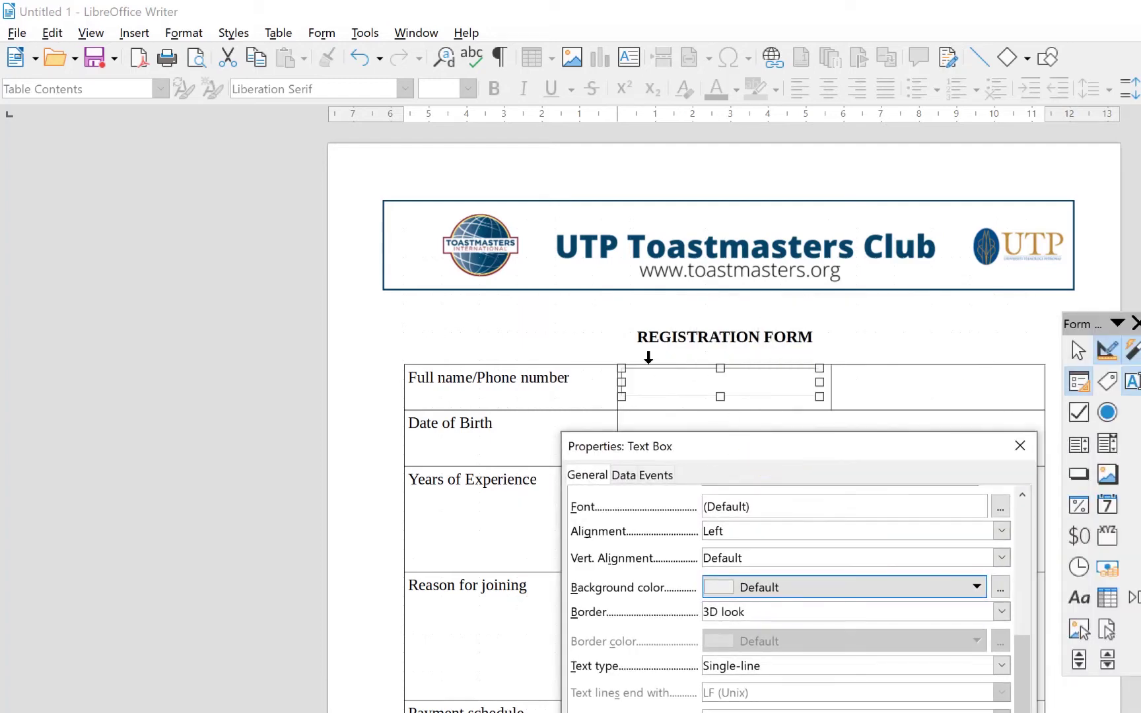
pyautogui.click(802, 667)
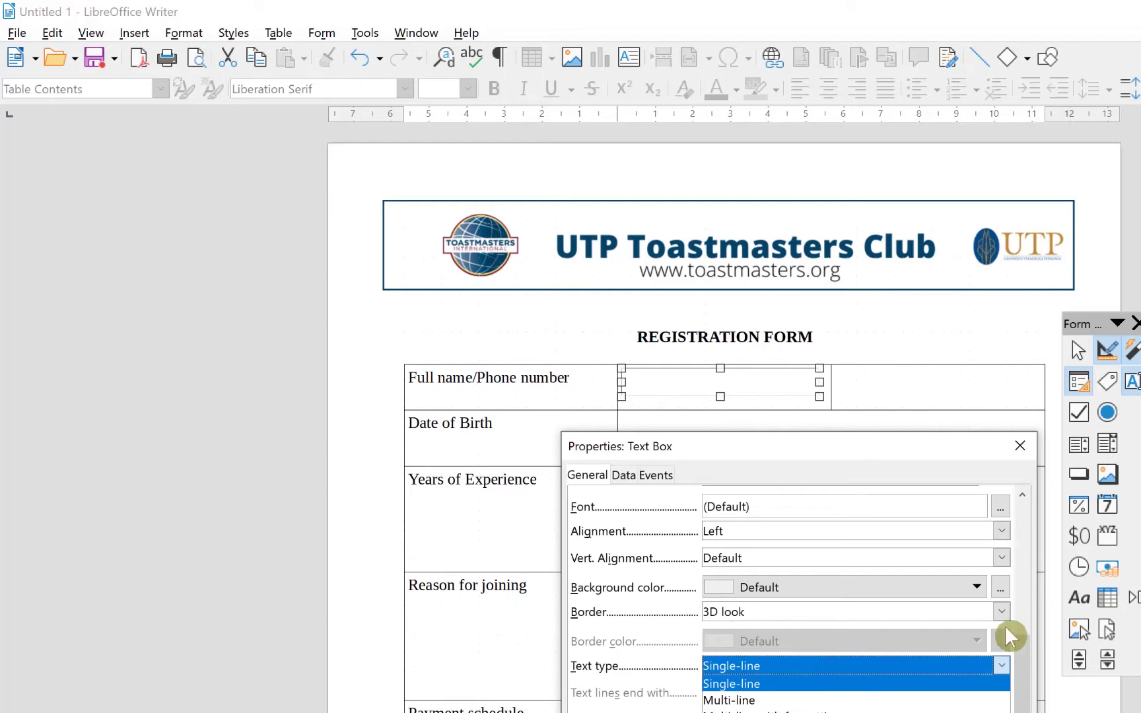
pyautogui.scroll(-3, 1024, 658)
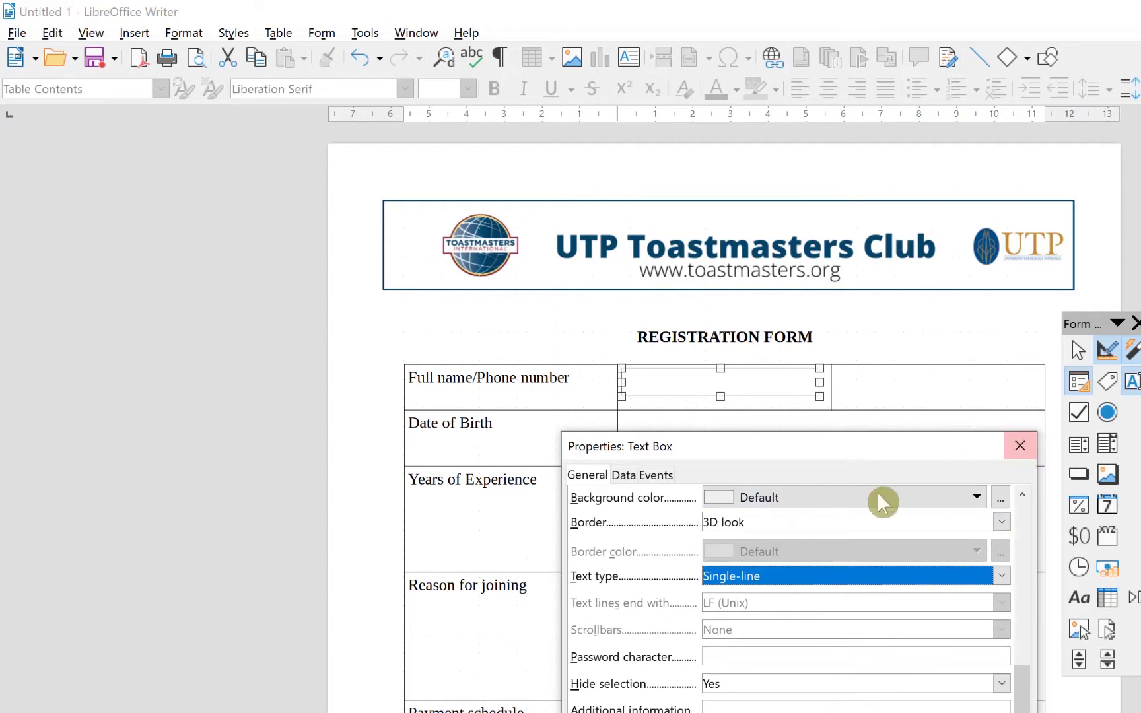
pyautogui.click(1026, 453)
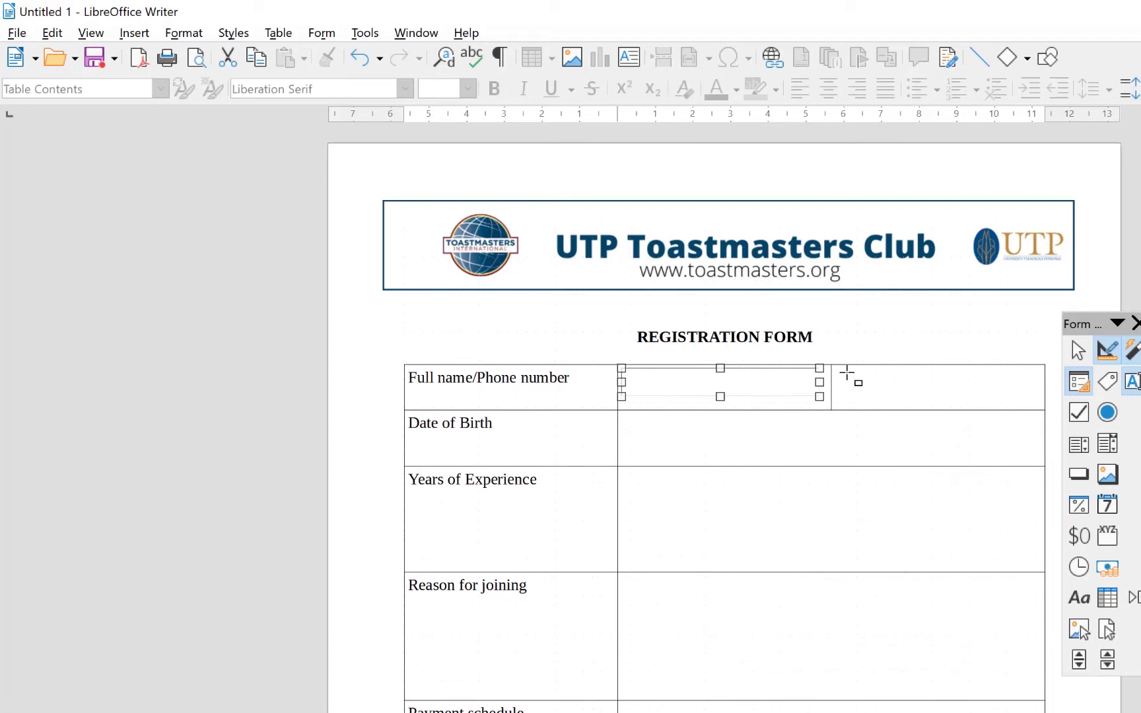
# Draw a second text box in the remaining empty cell of the Full name/Phone number row and check its properties
pyautogui.moveTo(846, 377)
pyautogui.mouseDown()
pyautogui.moveTo(1004, 415)
pyautogui.moveTo(1031, 407)
pyautogui.moveTo(1024, 396)
pyautogui.mouseUp()
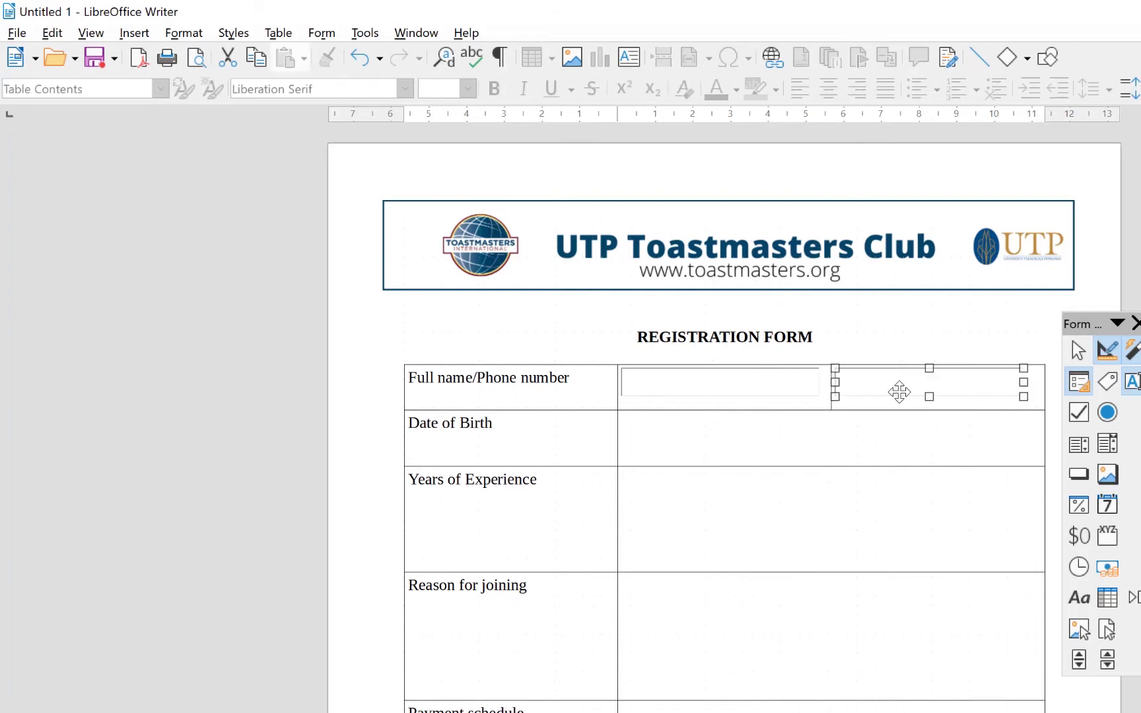
pyautogui.doubleClick(909, 389)
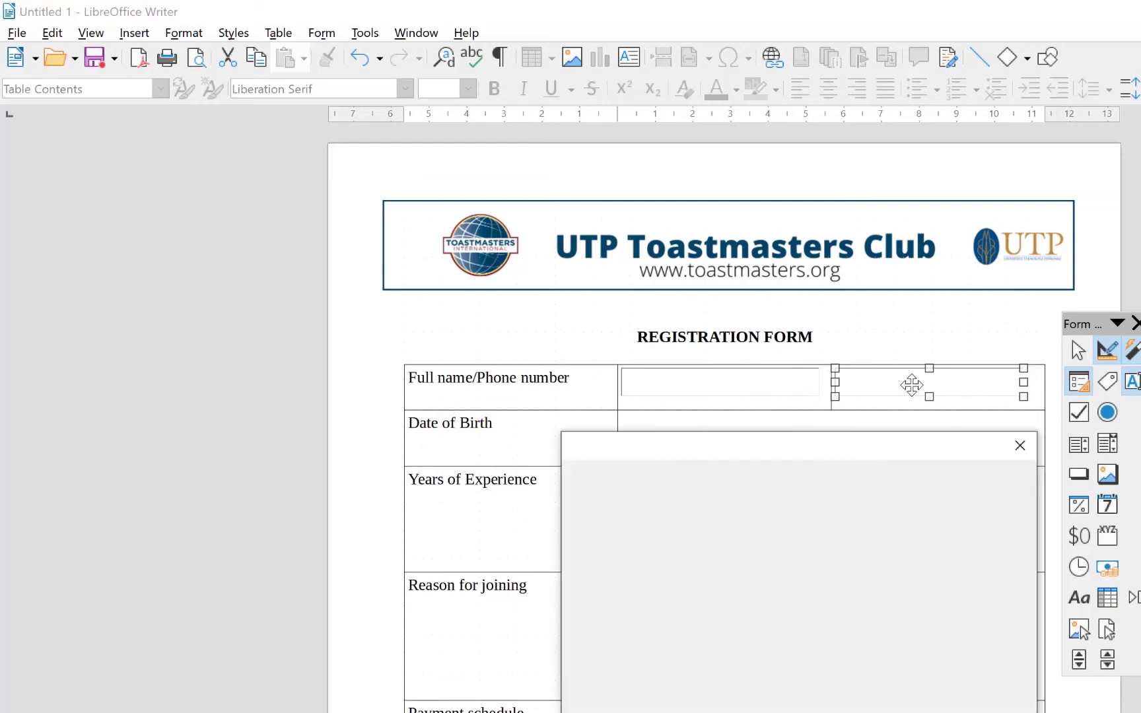
pyautogui.click(828, 521)
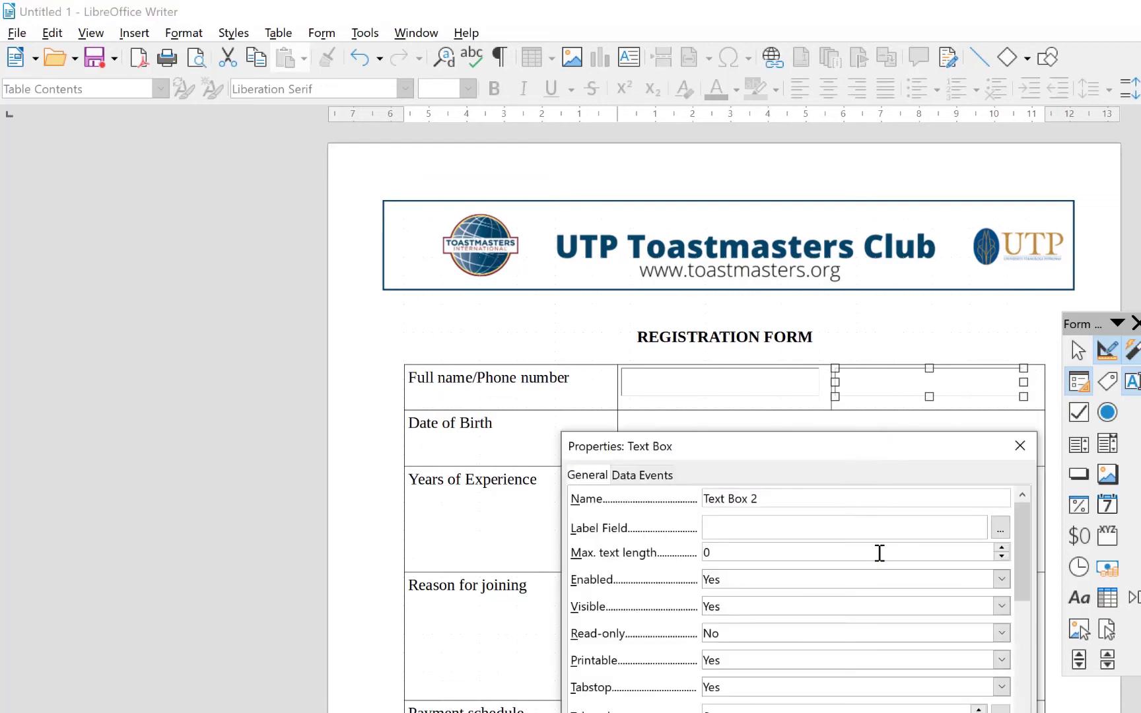
pyautogui.moveTo(1019, 537); pyautogui.dragTo(1024, 497)
pyautogui.click(1019, 447)
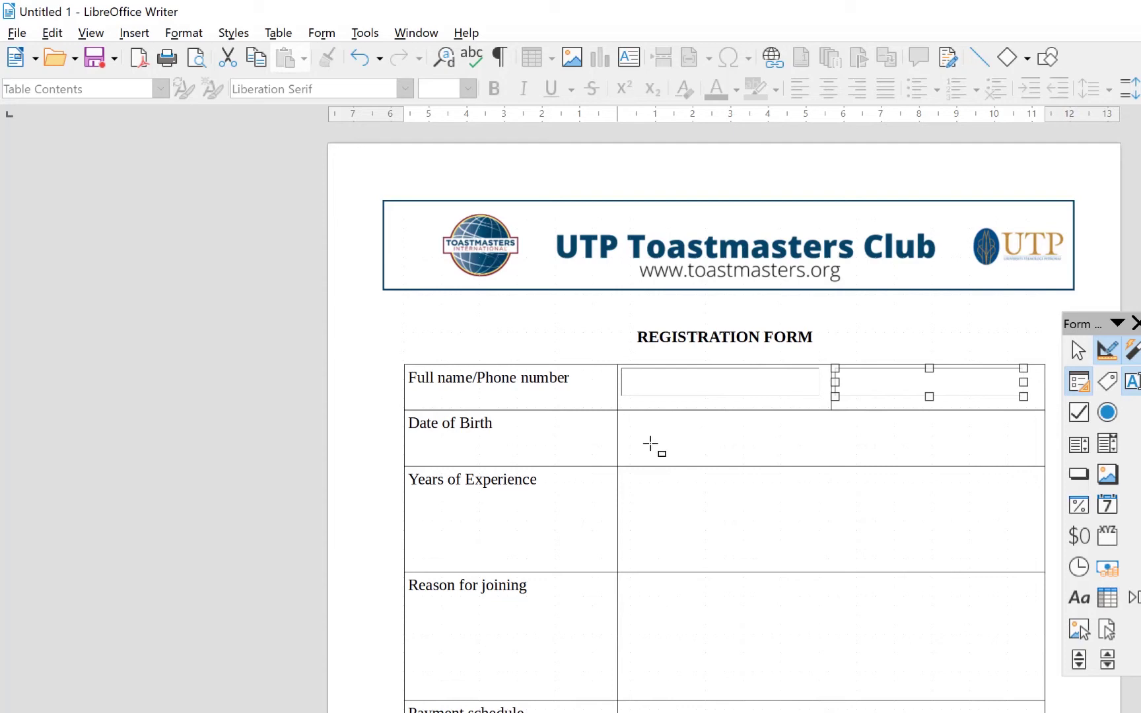
# Draw a date field about 1 cm high in the Date of Birth cell and set its Dropdown property to Yes
pyautogui.click(1110, 507)
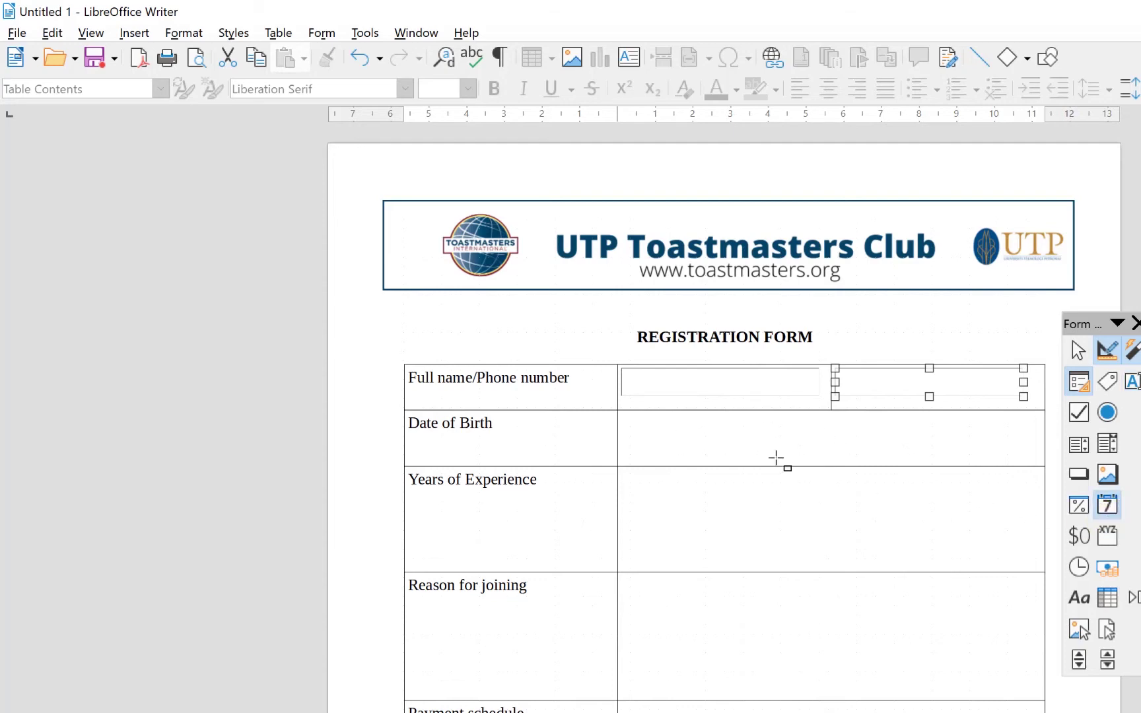
pyautogui.moveTo(632, 416); pyautogui.dragTo(885, 455)
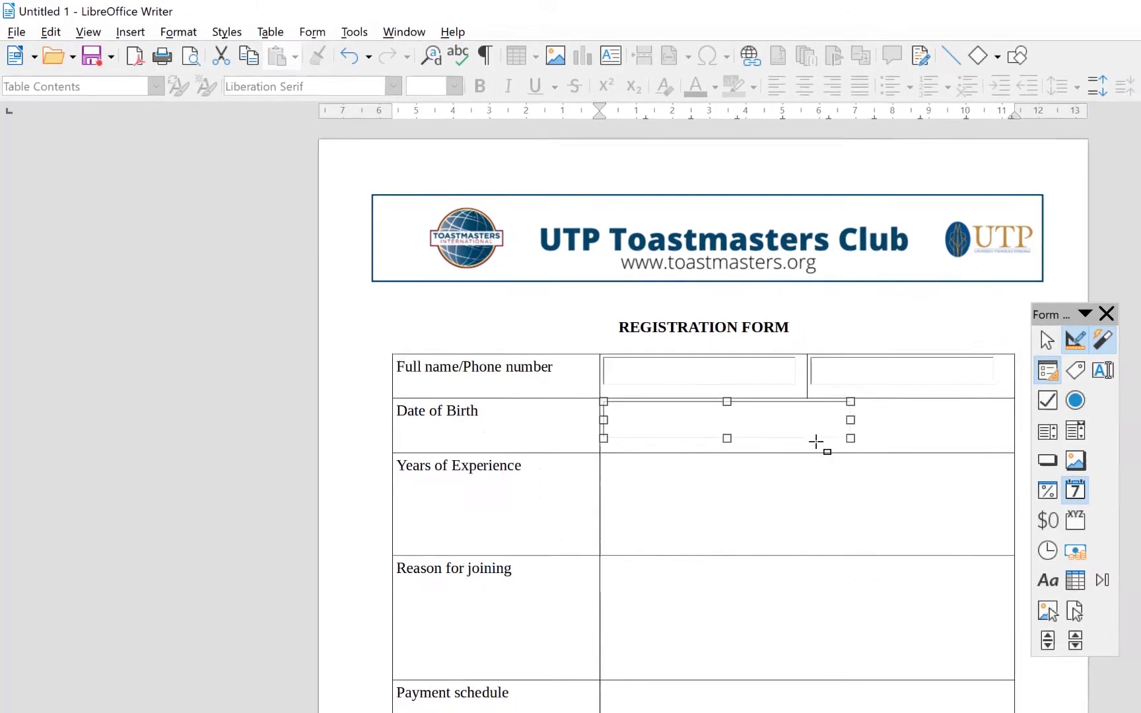
pyautogui.doubleClick(753, 404)
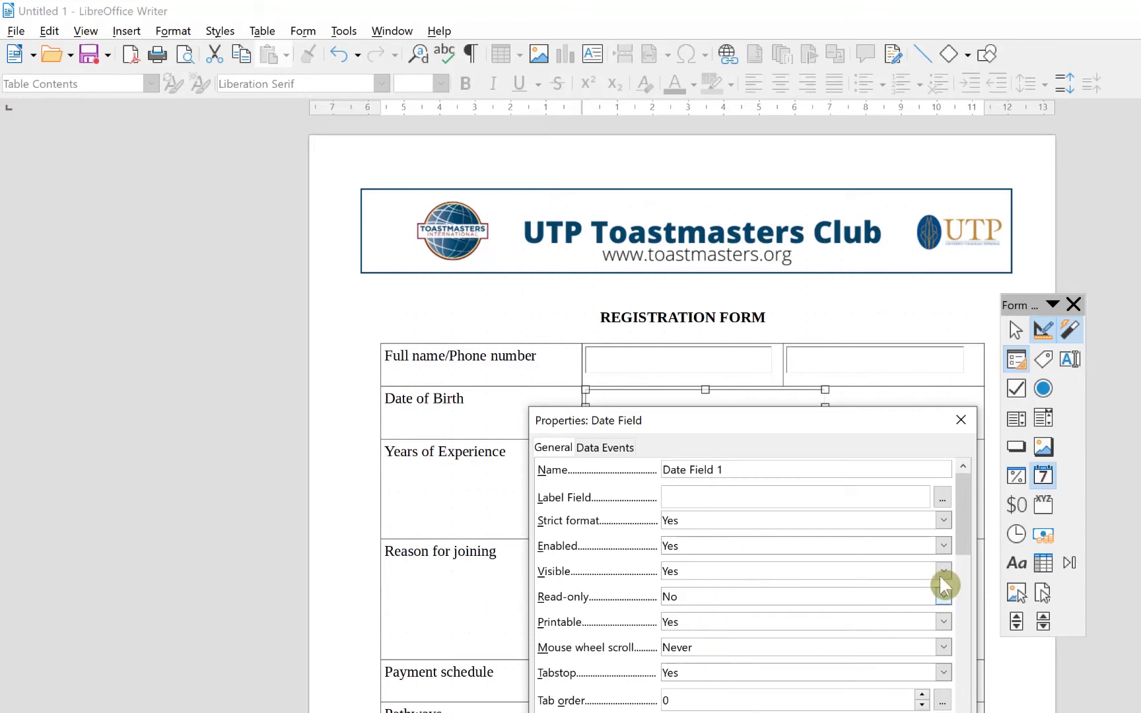
pyautogui.moveTo(959, 528); pyautogui.dragTo(962, 588)
pyautogui.click(721, 539)
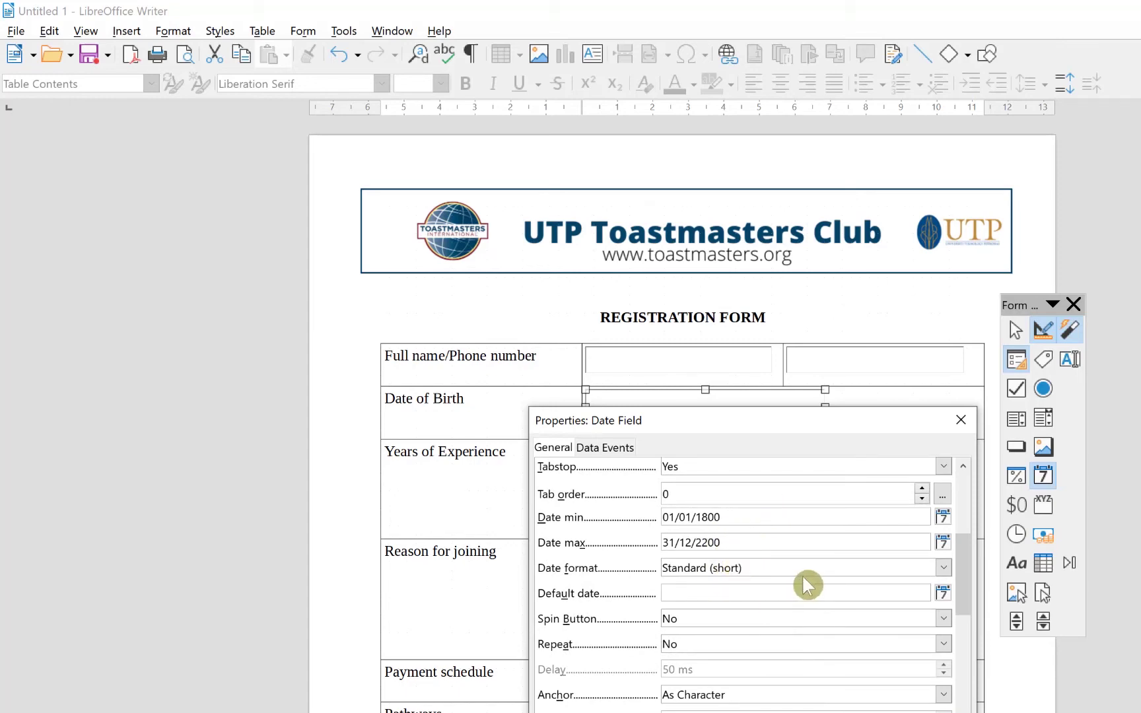
pyautogui.moveTo(961, 614); pyautogui.dragTo(959, 687)
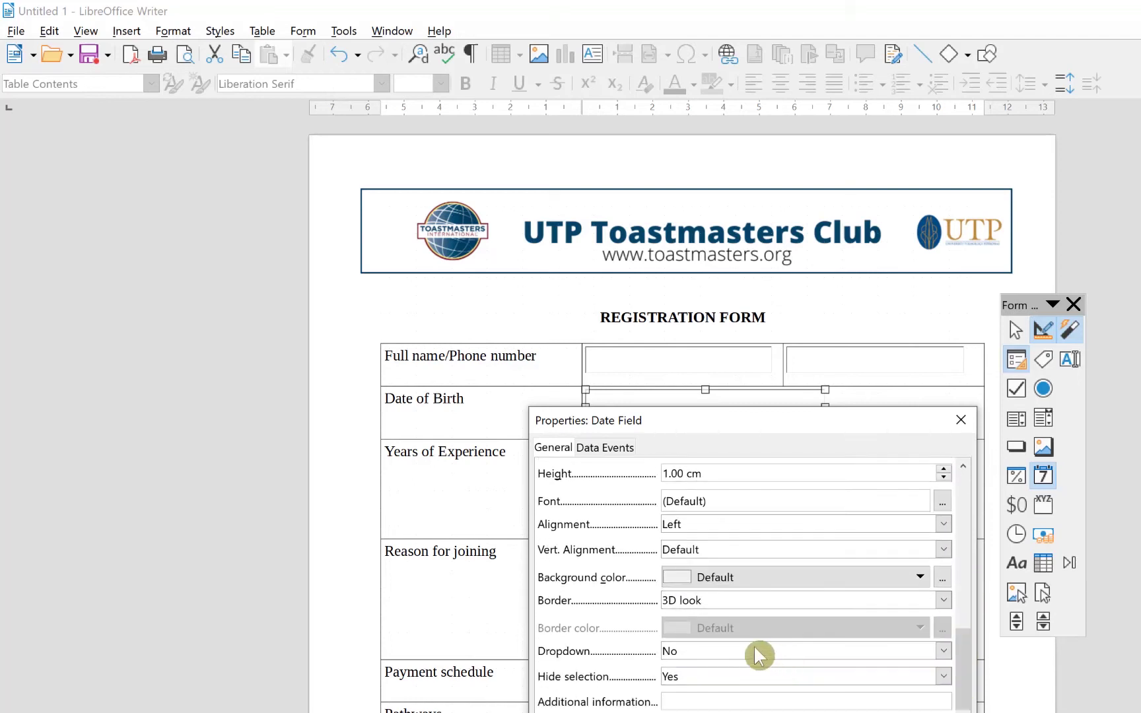
pyautogui.click(943, 651)
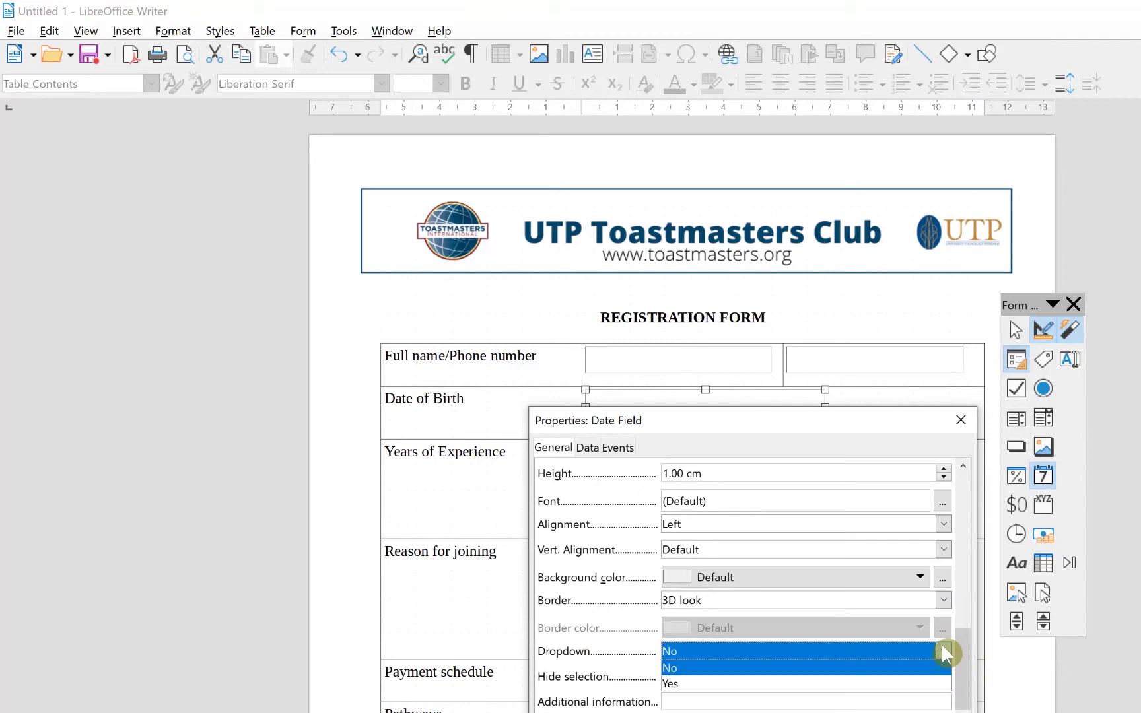
pyautogui.click(722, 684)
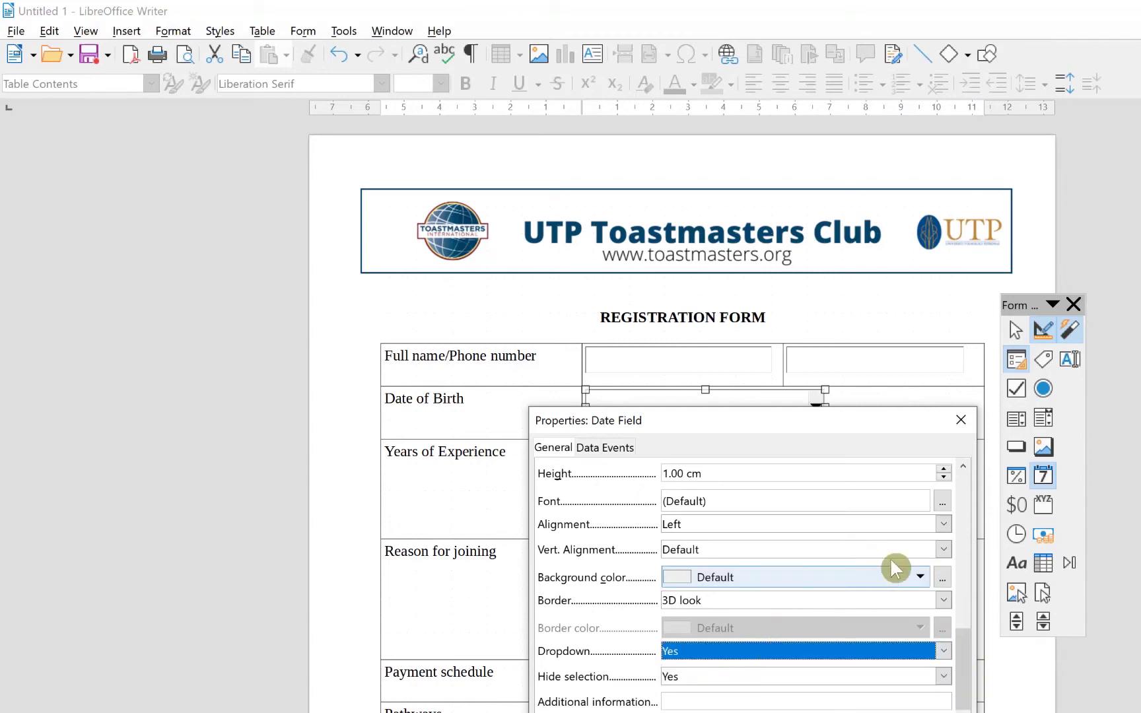
pyautogui.click(961, 420)
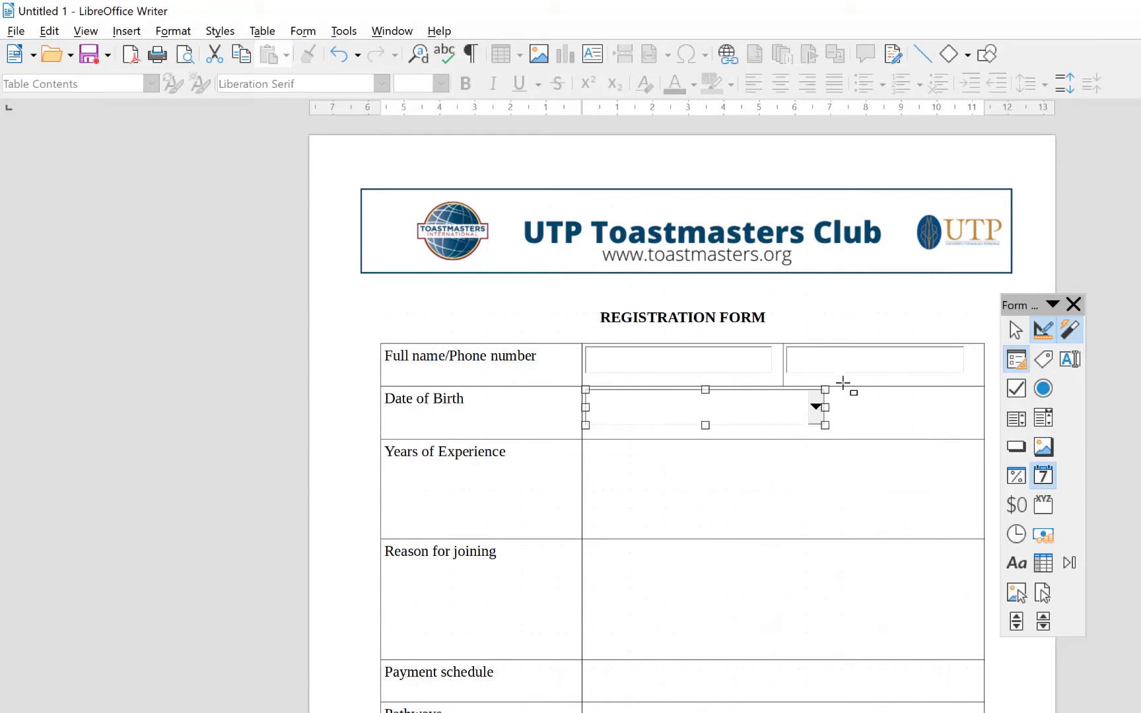
# Leave design mode and test the full-name text box and the Date of Birth calendar by choosing today's date
pyautogui.click(1042, 339)
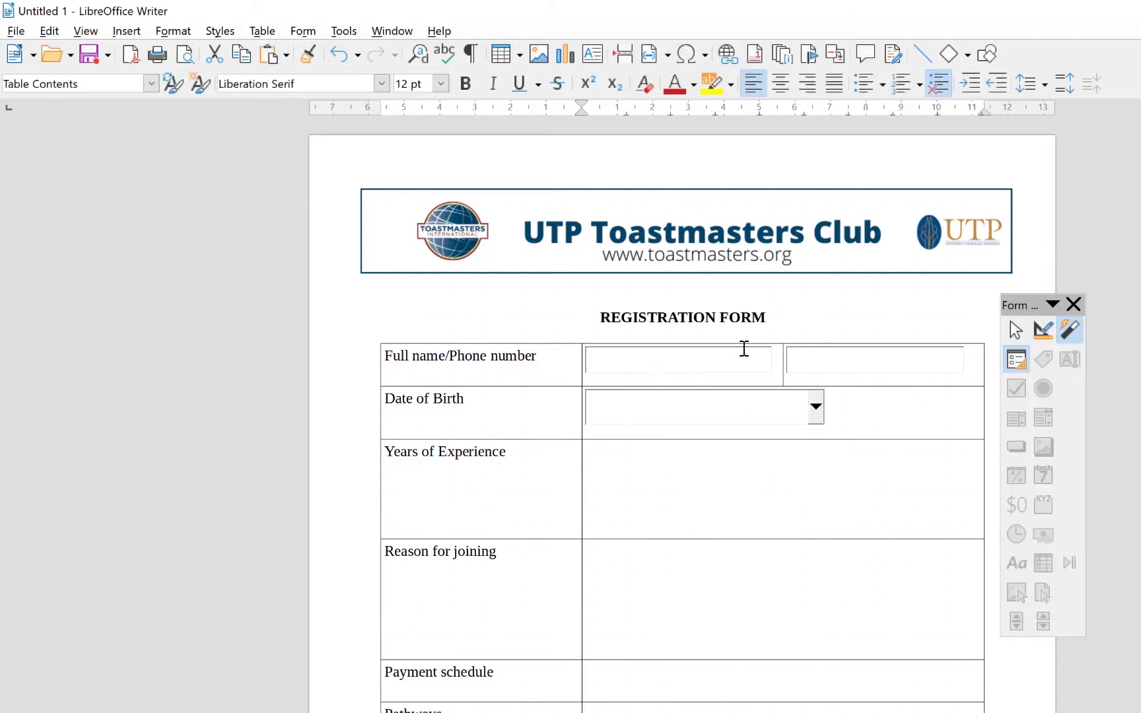
pyautogui.click(729, 364)
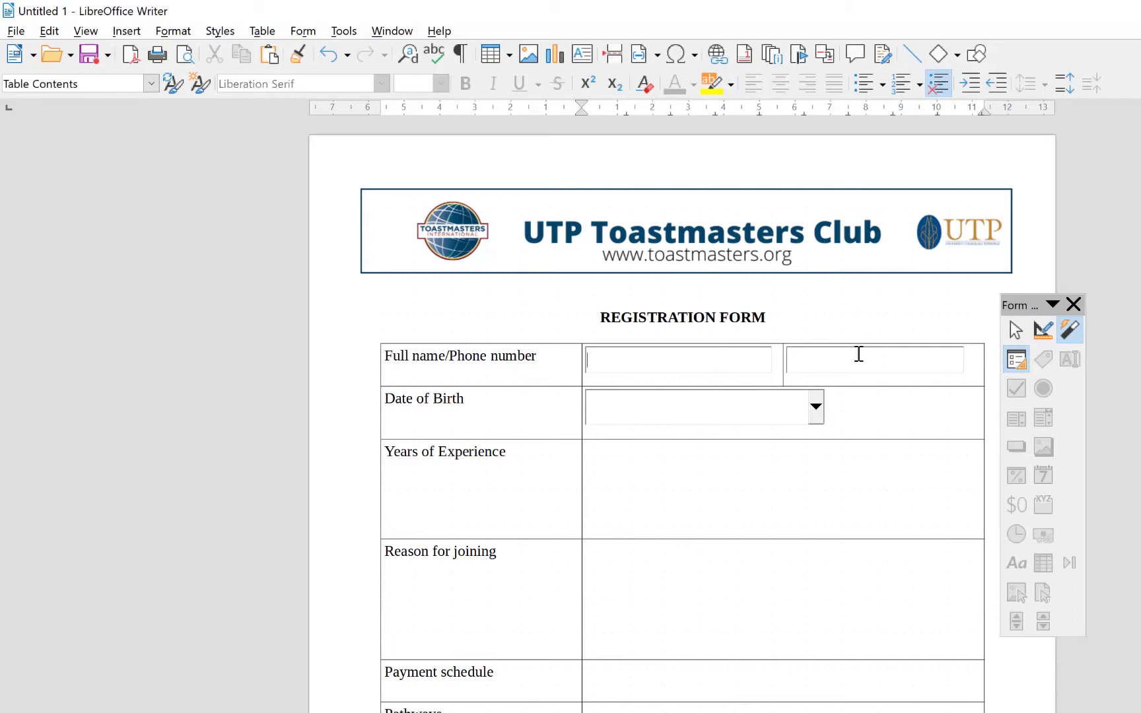
pyautogui.click(817, 408)
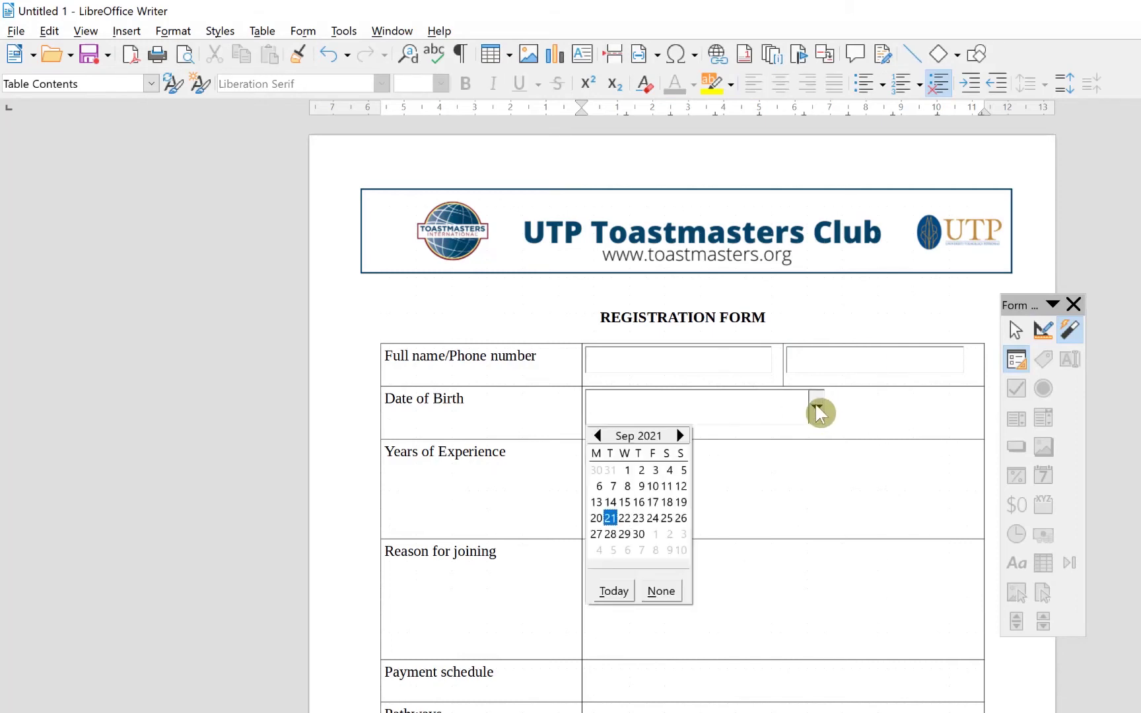
pyautogui.click(626, 519)
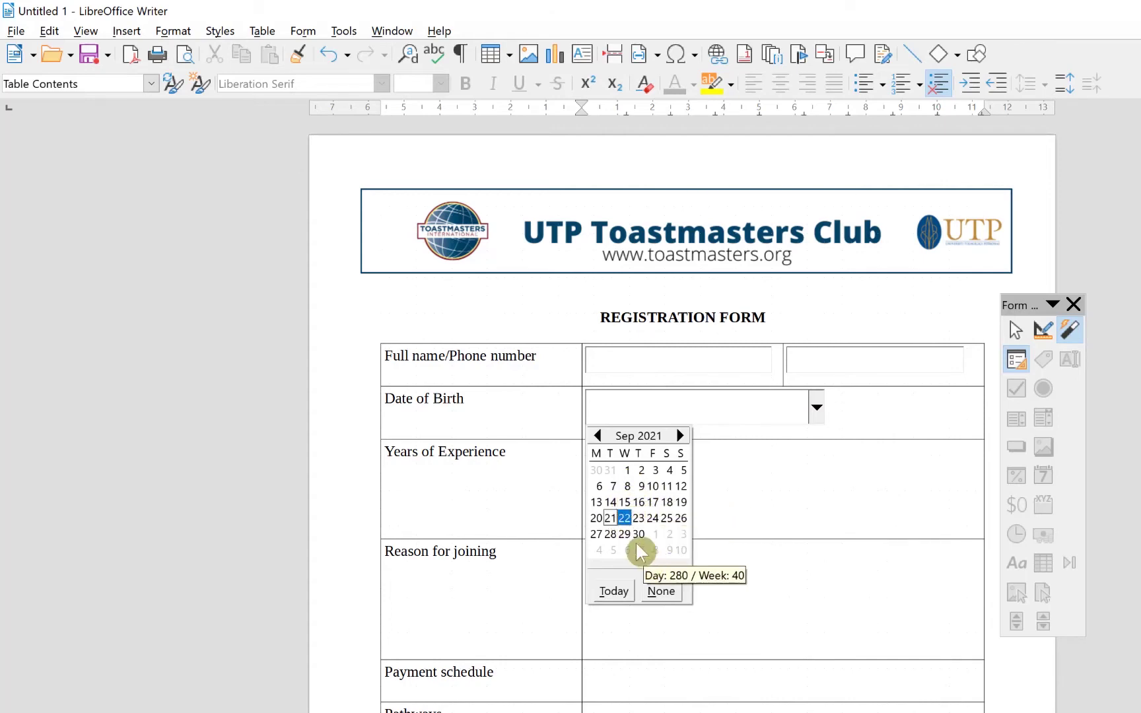
pyautogui.click(665, 436)
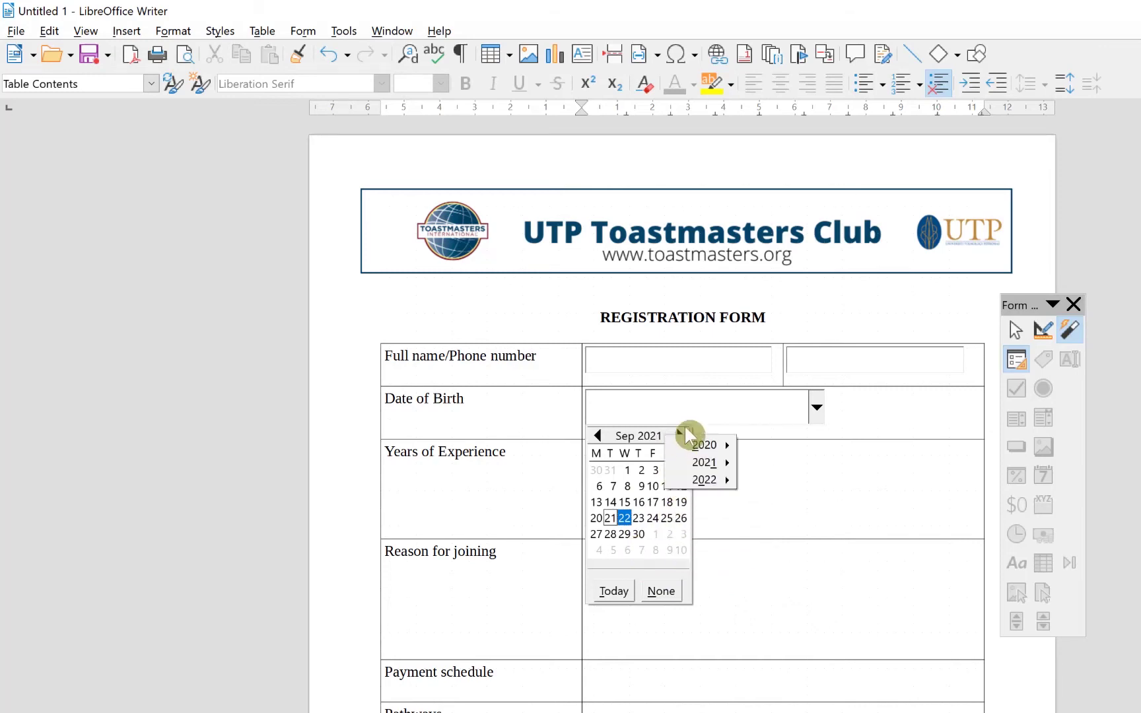
pyautogui.moveTo(693, 464)
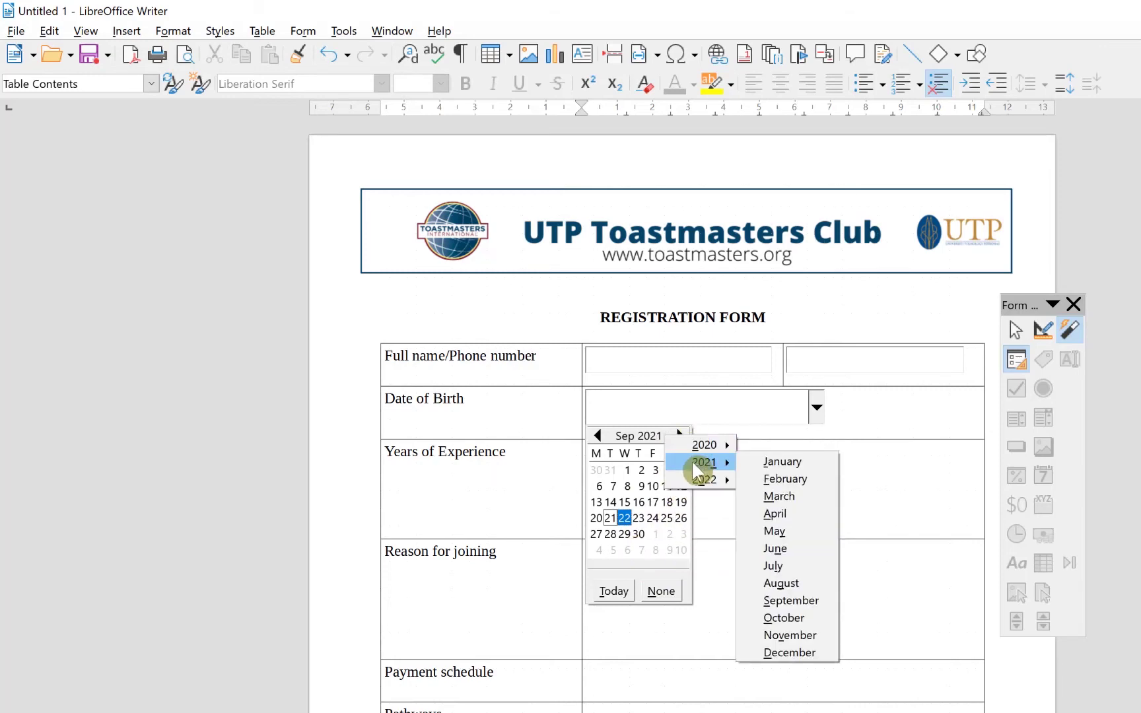
pyautogui.click(809, 463)
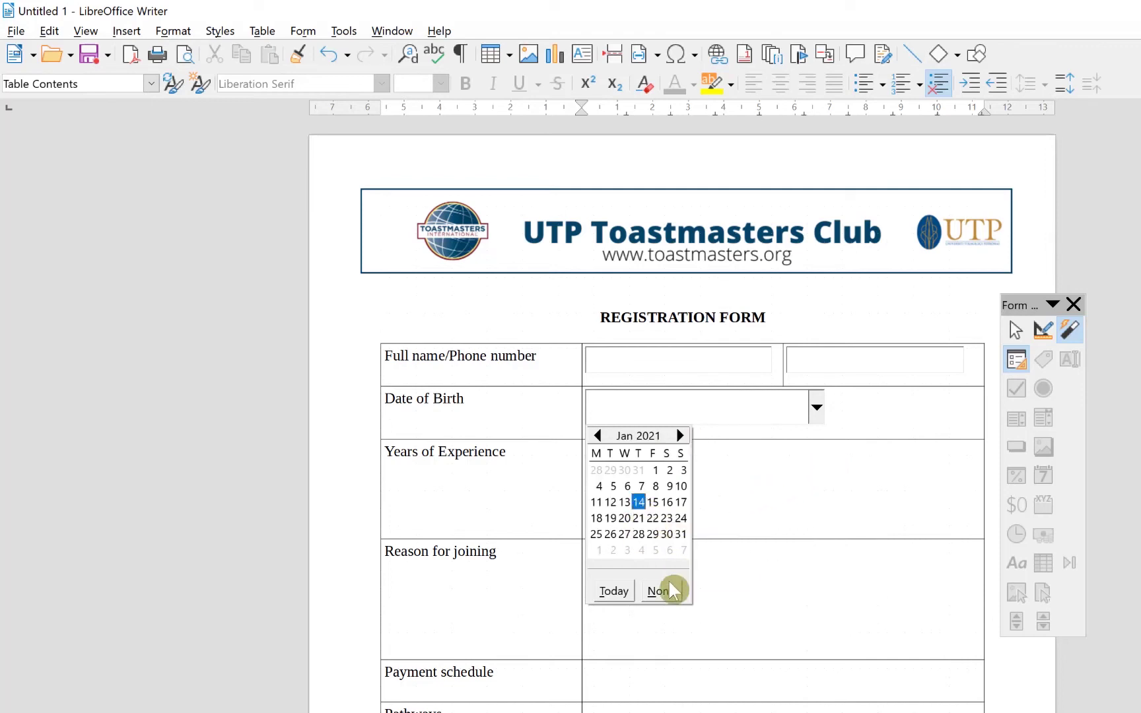
pyautogui.click(614, 591)
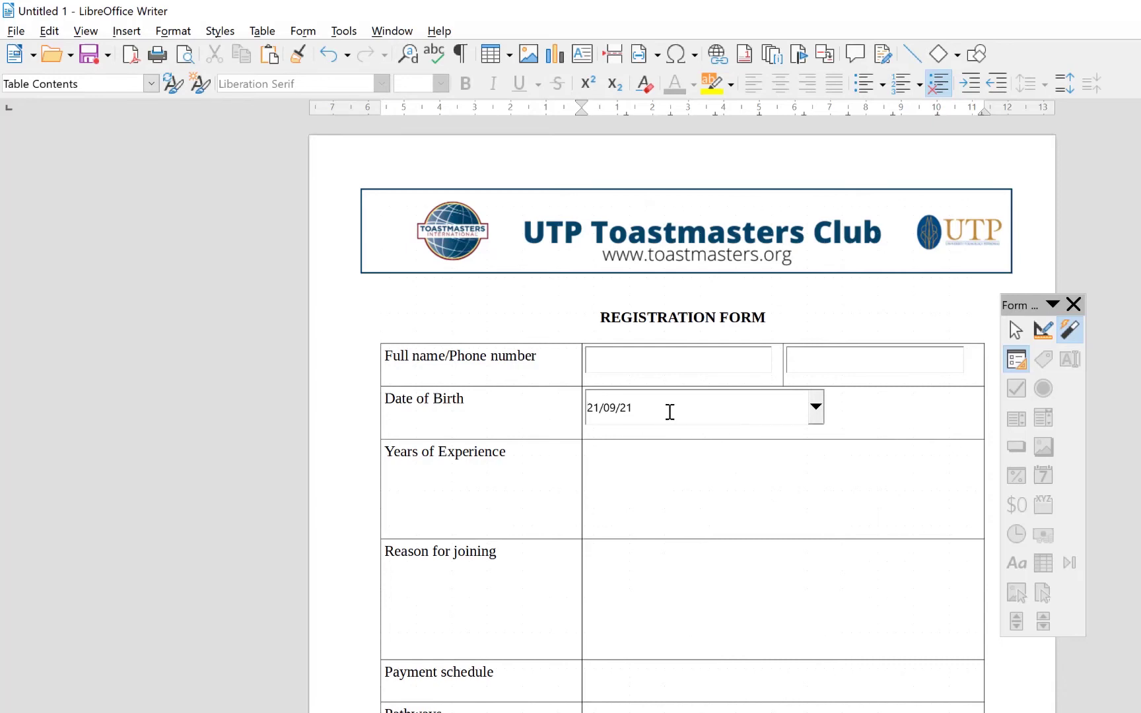
# Place an option button in the Years of Experience cell and label it "Less than 1"
pyautogui.click(1017, 330)
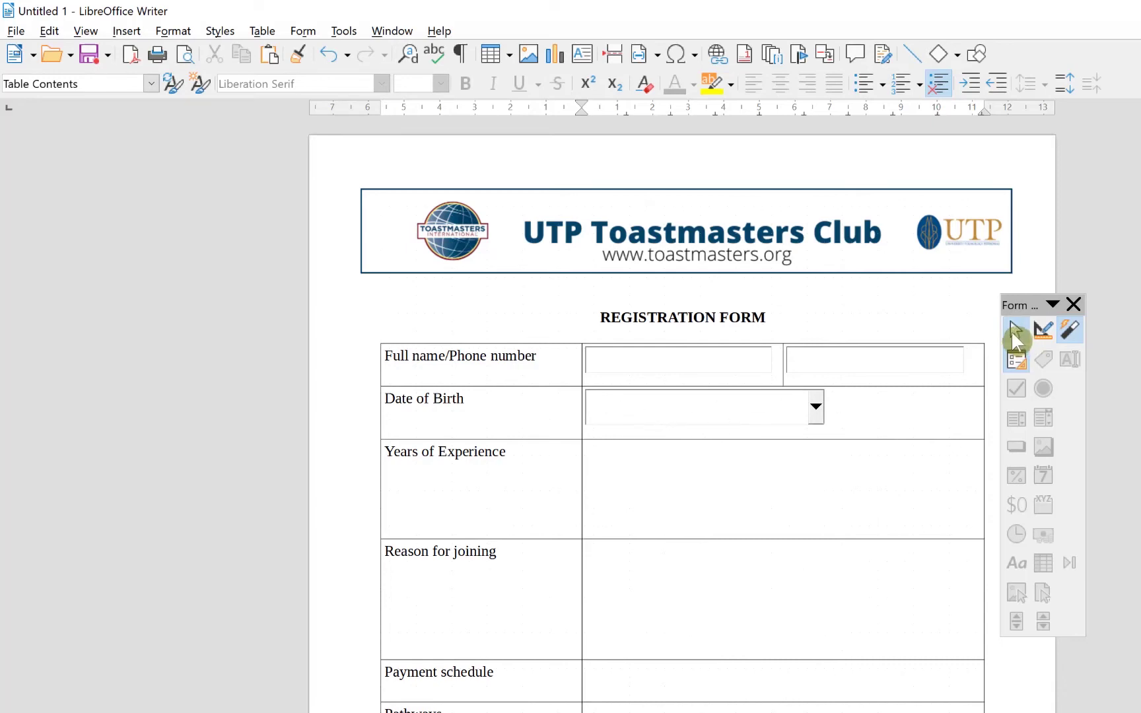
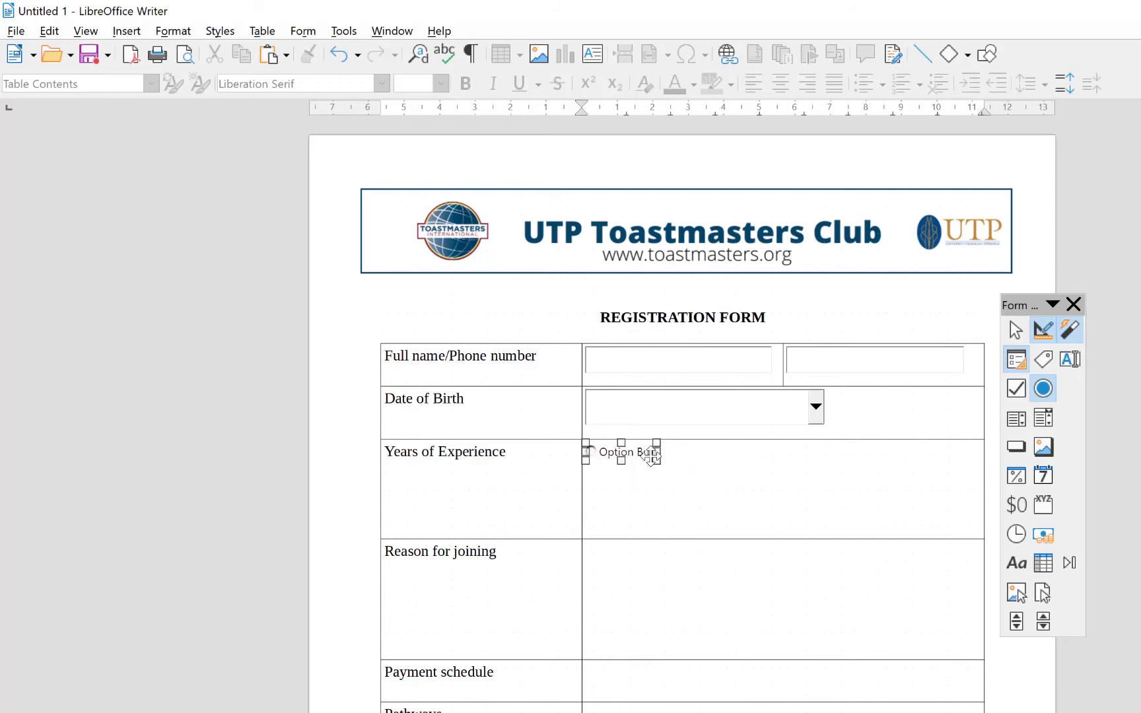
pyautogui.doubleClick(622, 452)
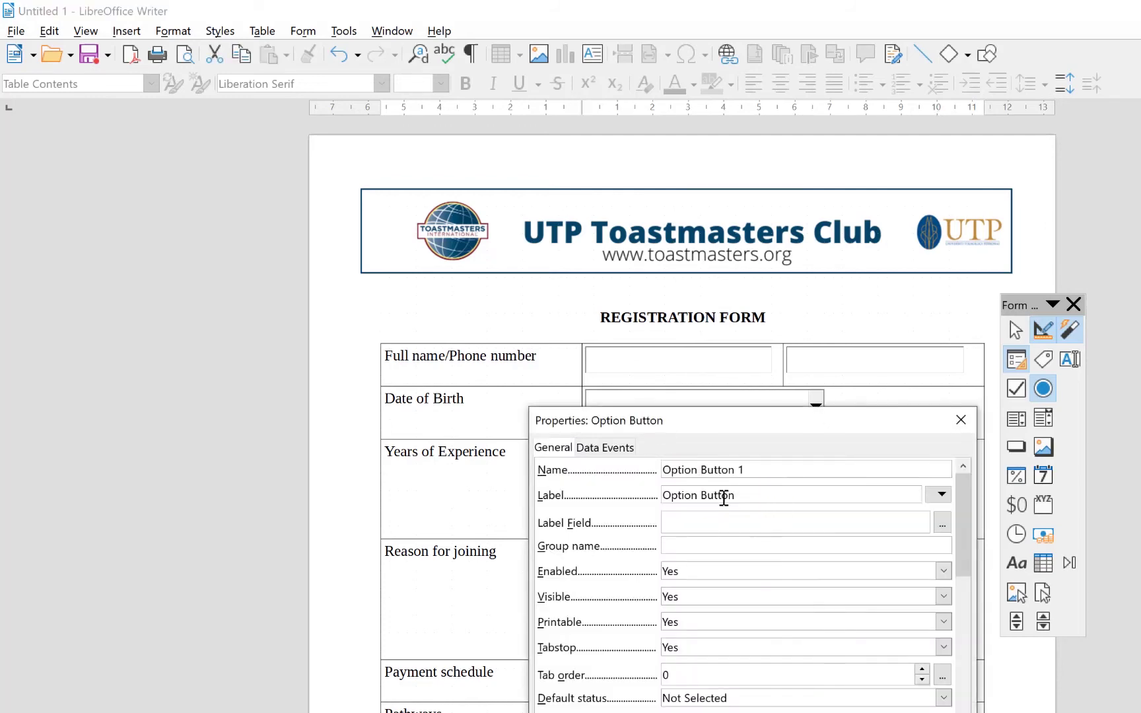
pyautogui.tripleClick(724, 495)
pyautogui.write('IES')
pyautogui.write('ss than 1')
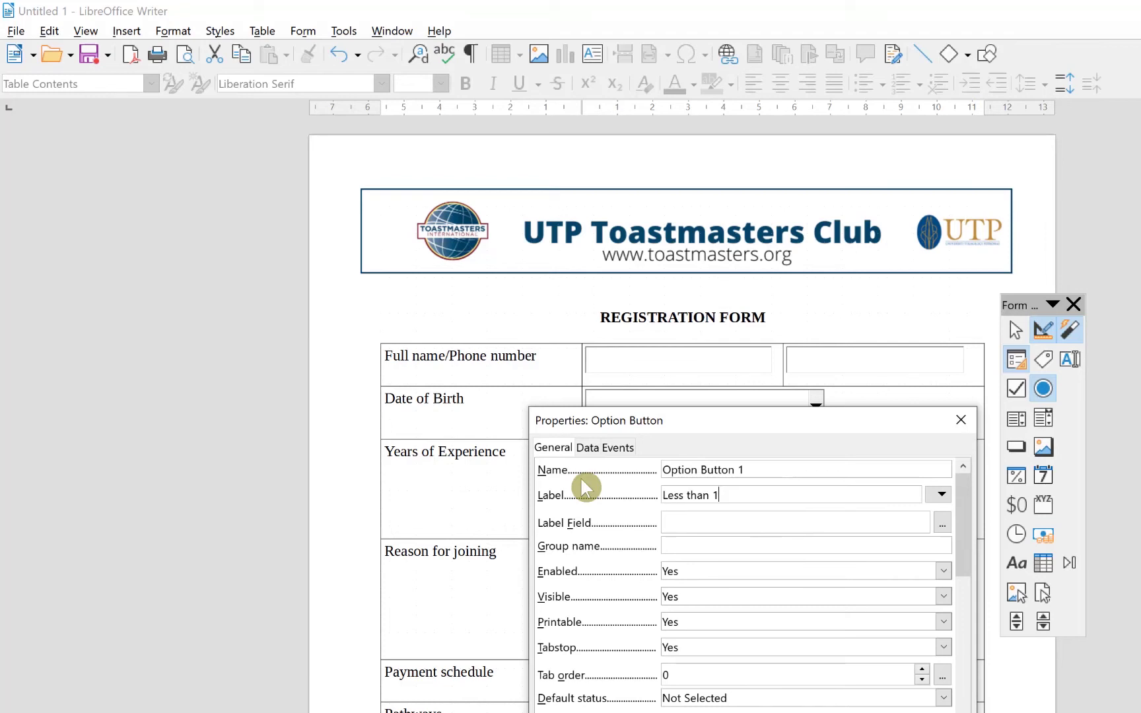
pyautogui.click(961, 420)
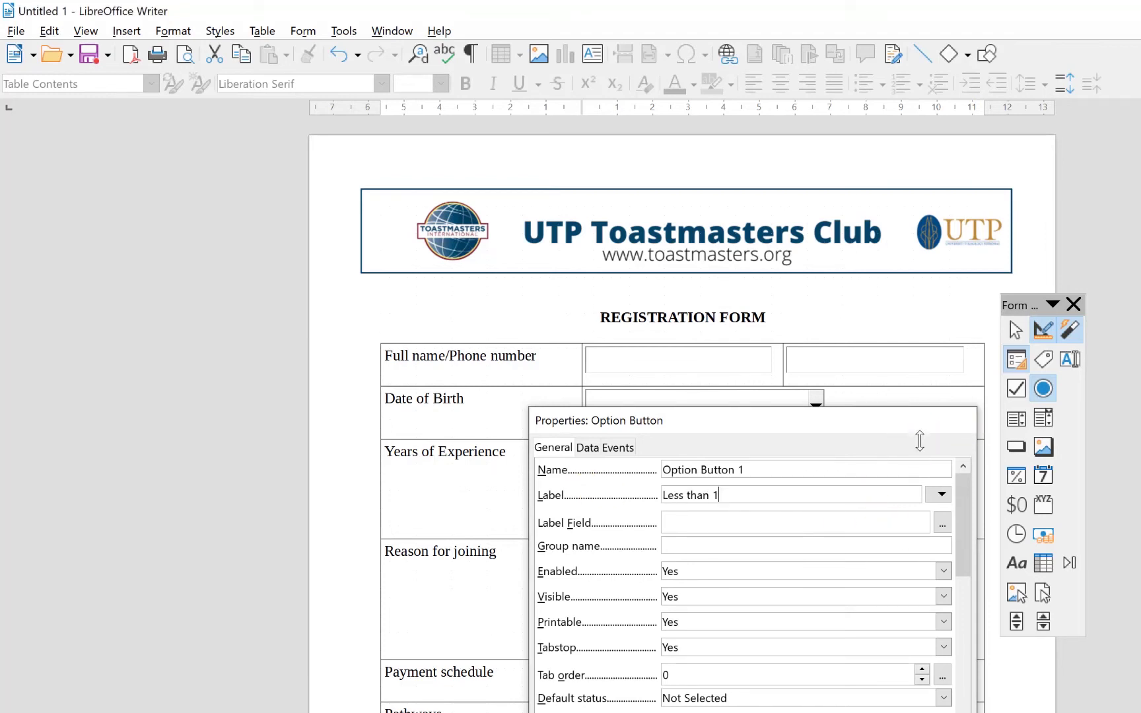
pyautogui.click(636, 497)
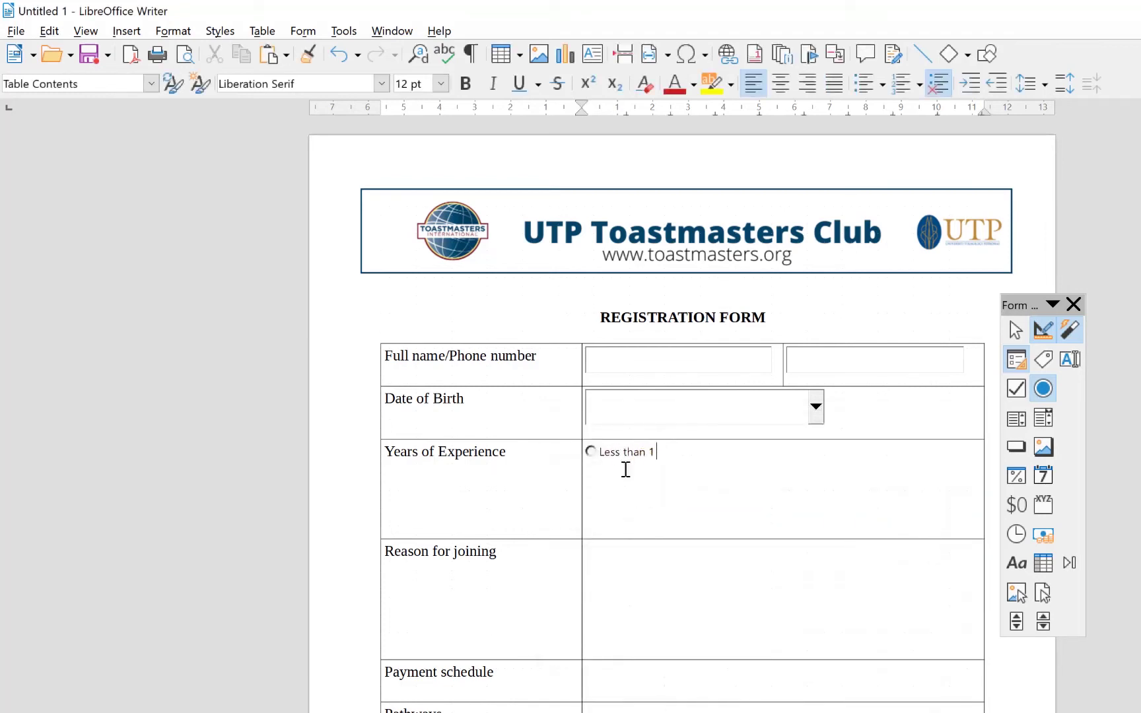
# Add a second option button beneath the first in the Years of Experience cell and label it "1-3 years"
pyautogui.click(629, 451)
pyautogui.click(1048, 383)
pyautogui.click(587, 462)
pyautogui.doubleClick(611, 471)
pyautogui.click(582, 496)
pyautogui.write('1')
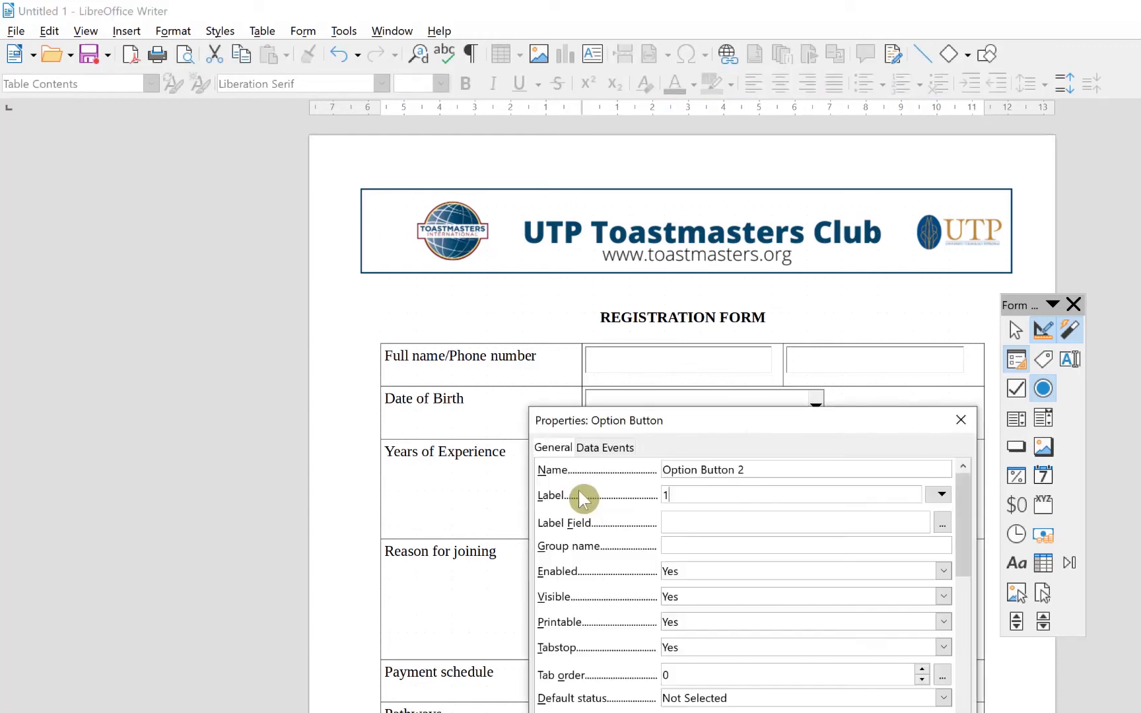
pyautogui.write('-3 years')
pyautogui.click(960, 420)
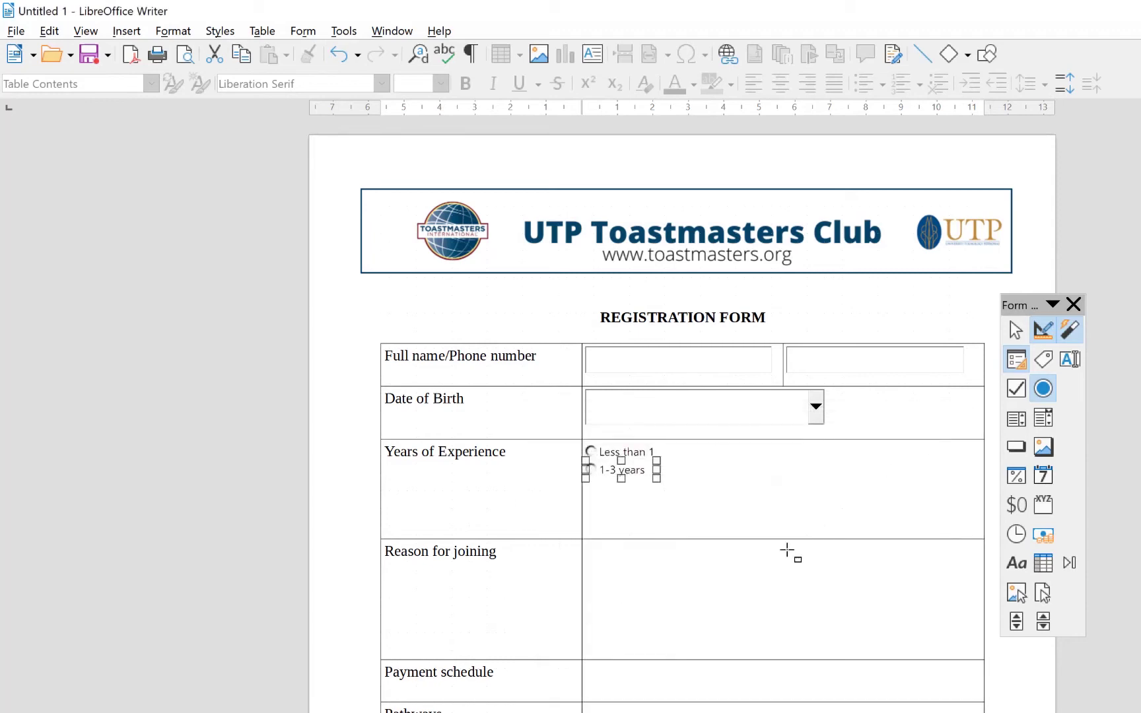
pyautogui.click(657, 511)
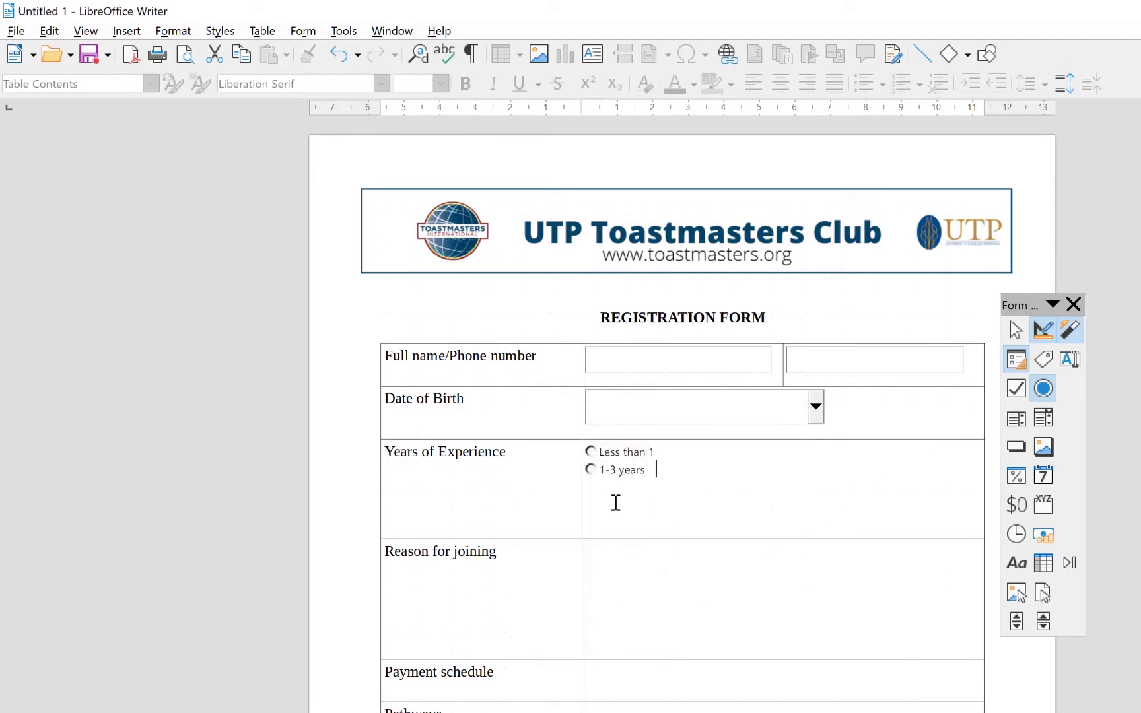
# Add a third option button below "1-3 years", label it "above 5 years" and enlarge it to fit the whole label
pyautogui.click(1042, 389)
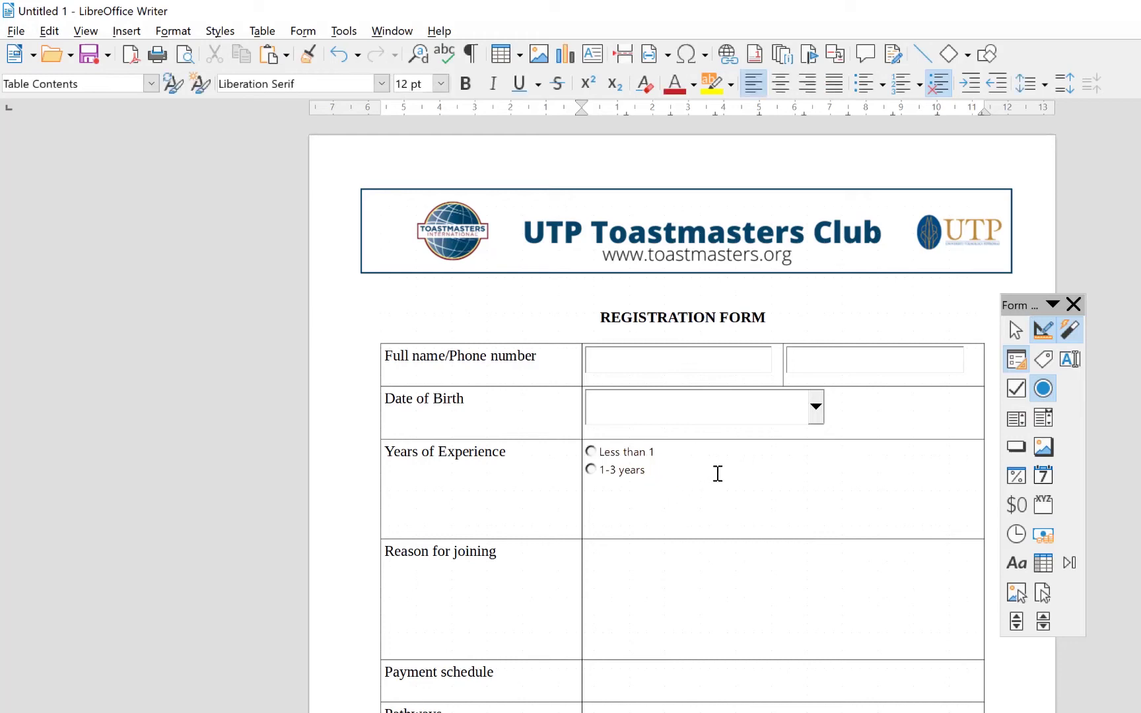
pyautogui.press('Return')
pyautogui.click(1050, 393)
pyautogui.moveTo(586, 491); pyautogui.dragTo(661, 513)
pyautogui.doubleClick(650, 503)
pyautogui.write('above')
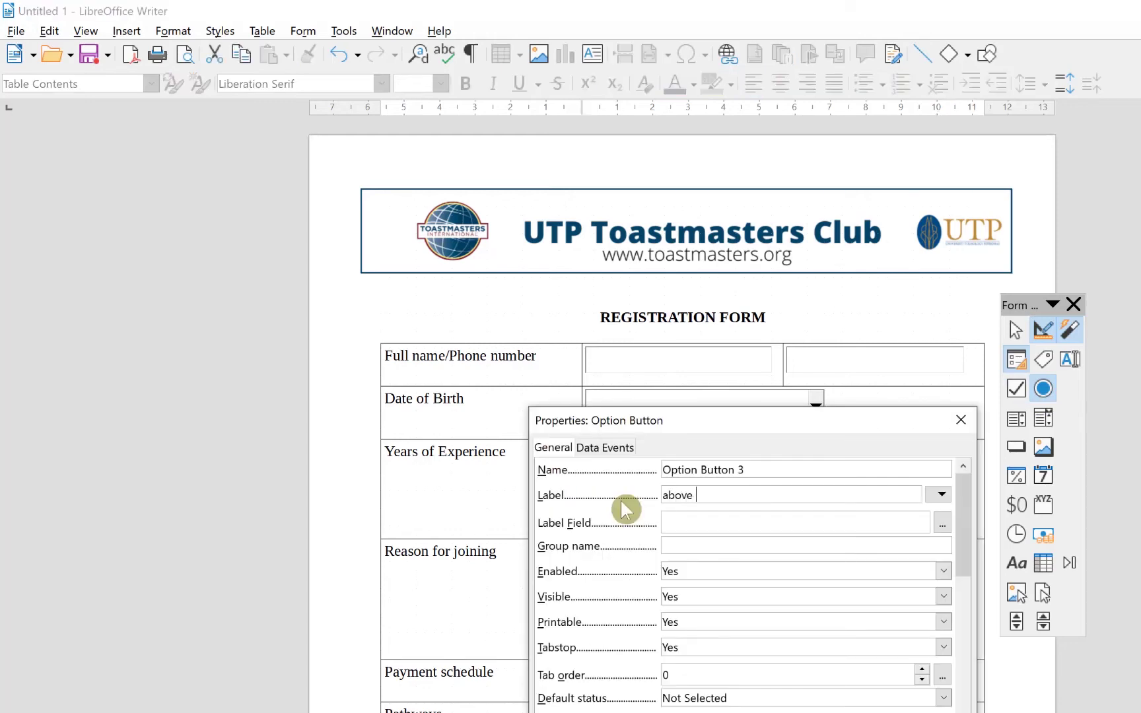
pyautogui.write(' 5 years')
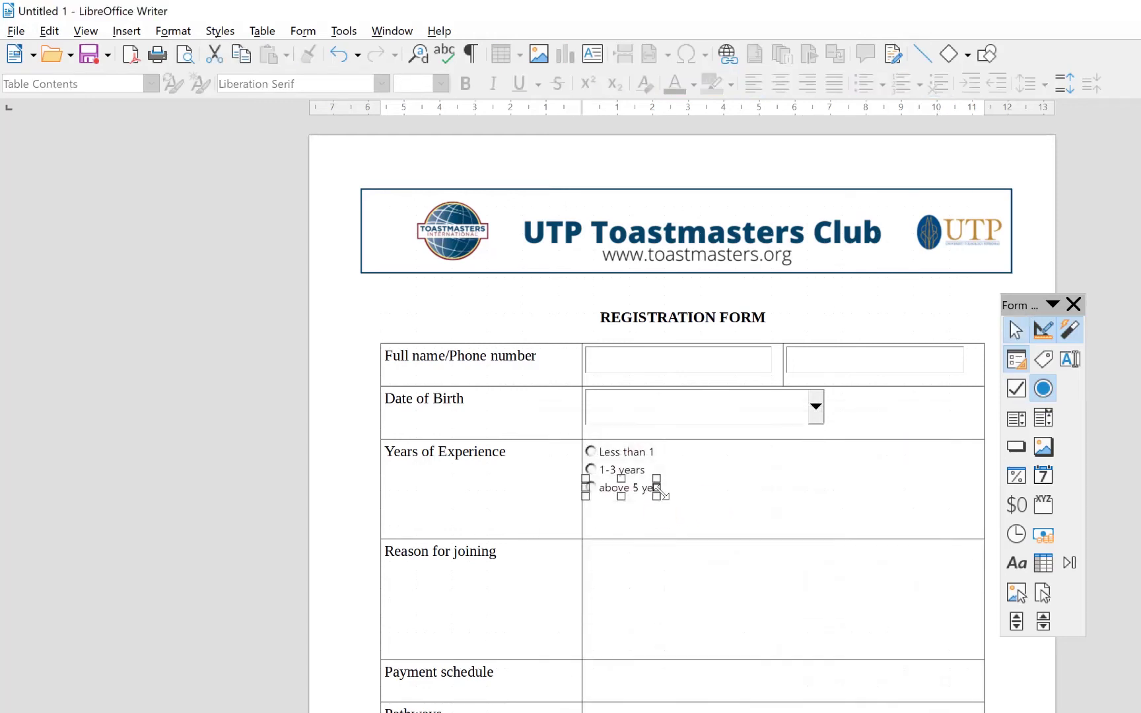
pyautogui.moveTo(657, 497); pyautogui.dragTo(683, 510)
pyautogui.click(727, 492)
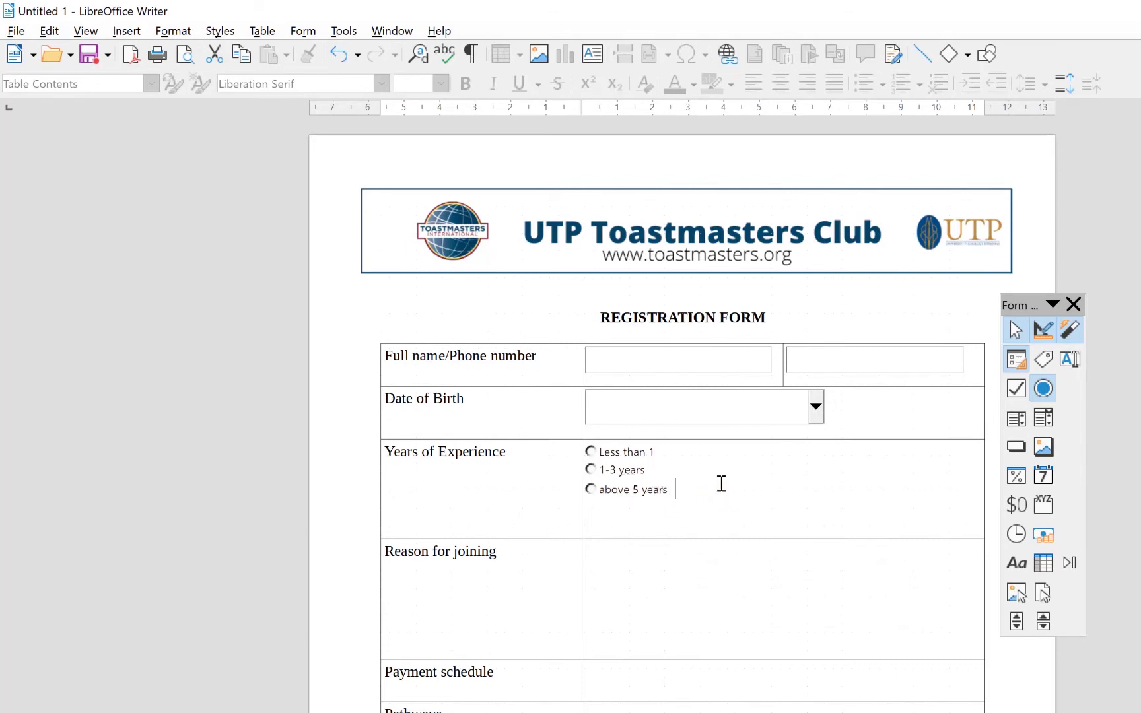
# Enter a group name beginning with "exp" for the "Less than 1" option button
pyautogui.click(641, 454)
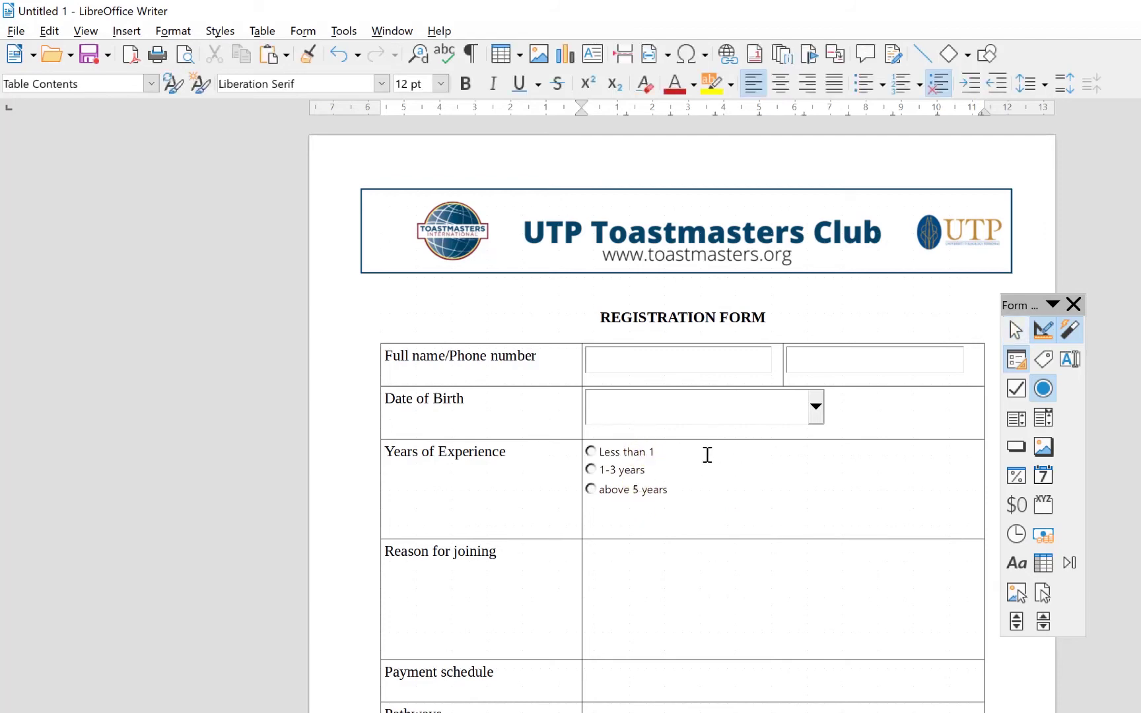
pyautogui.click(617, 460)
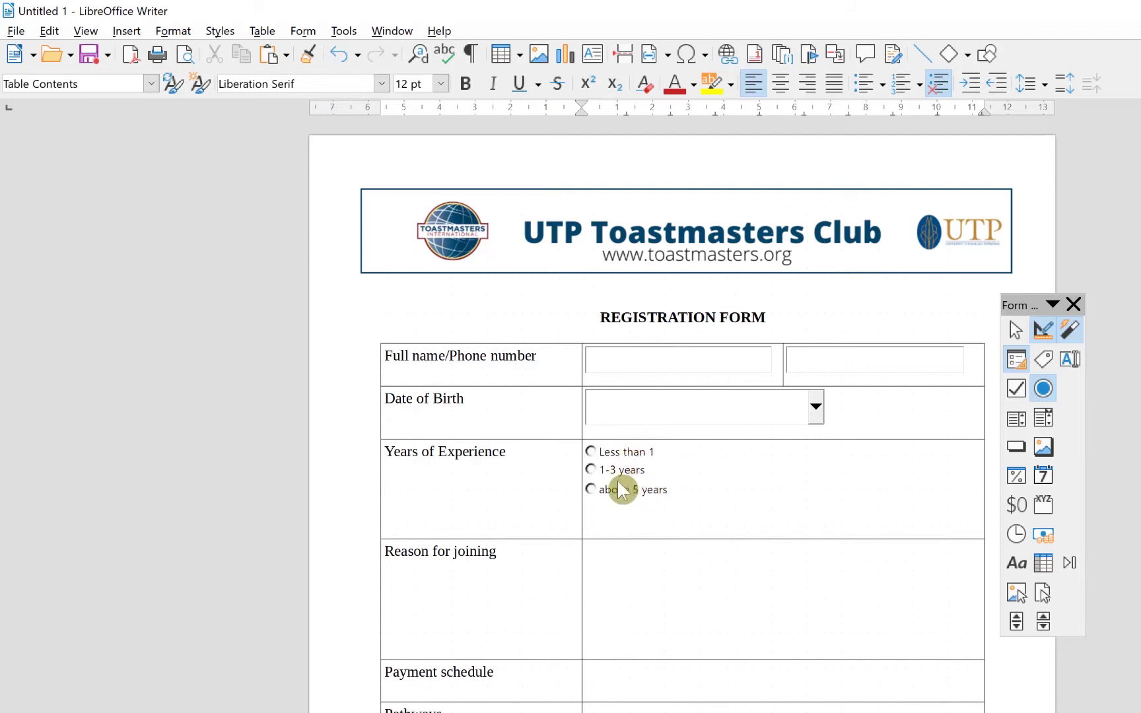
pyautogui.doubleClick(628, 458)
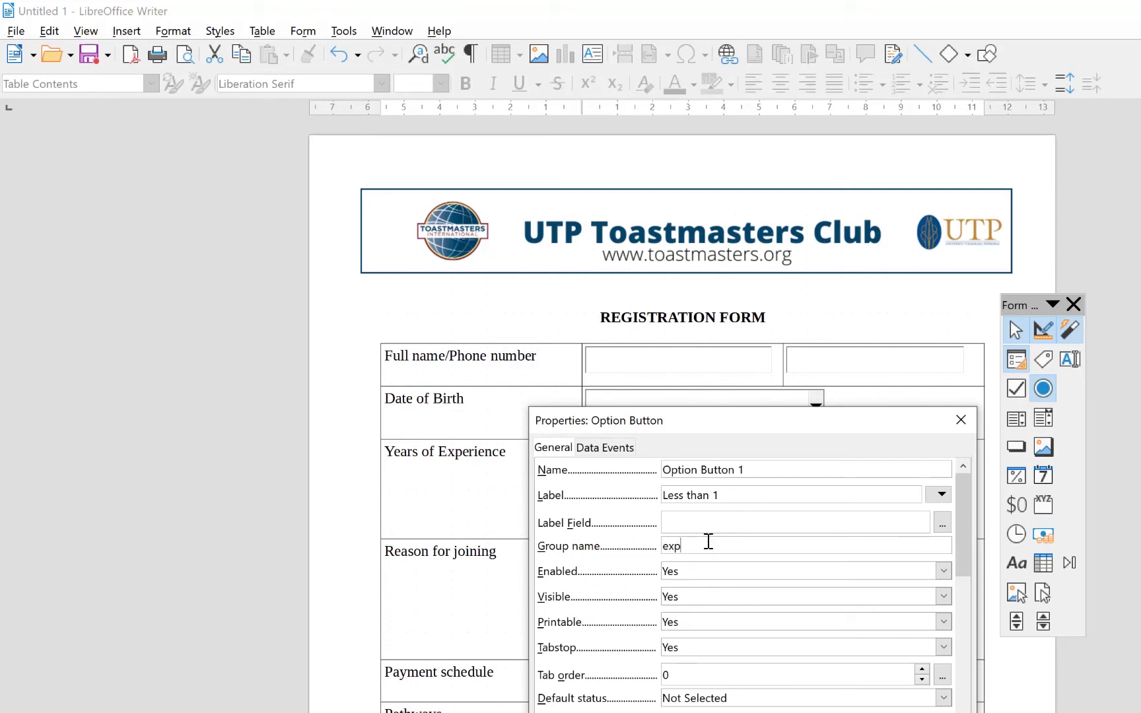
pyautogui.click(961, 421)
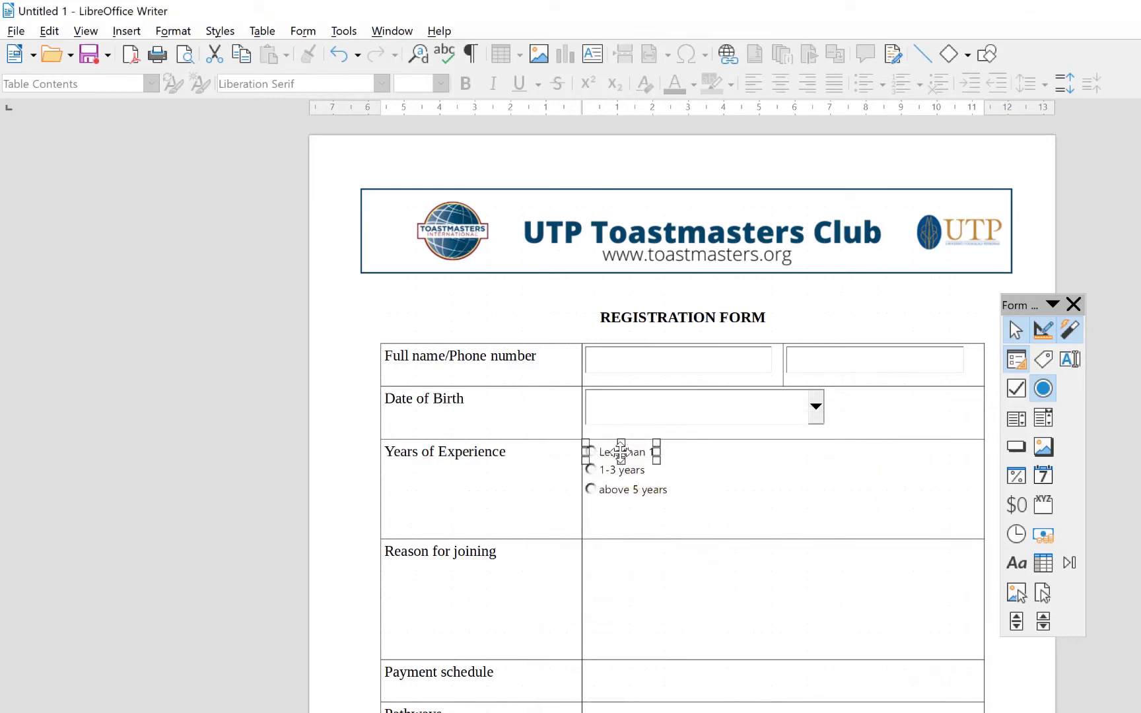
pyautogui.click(716, 477)
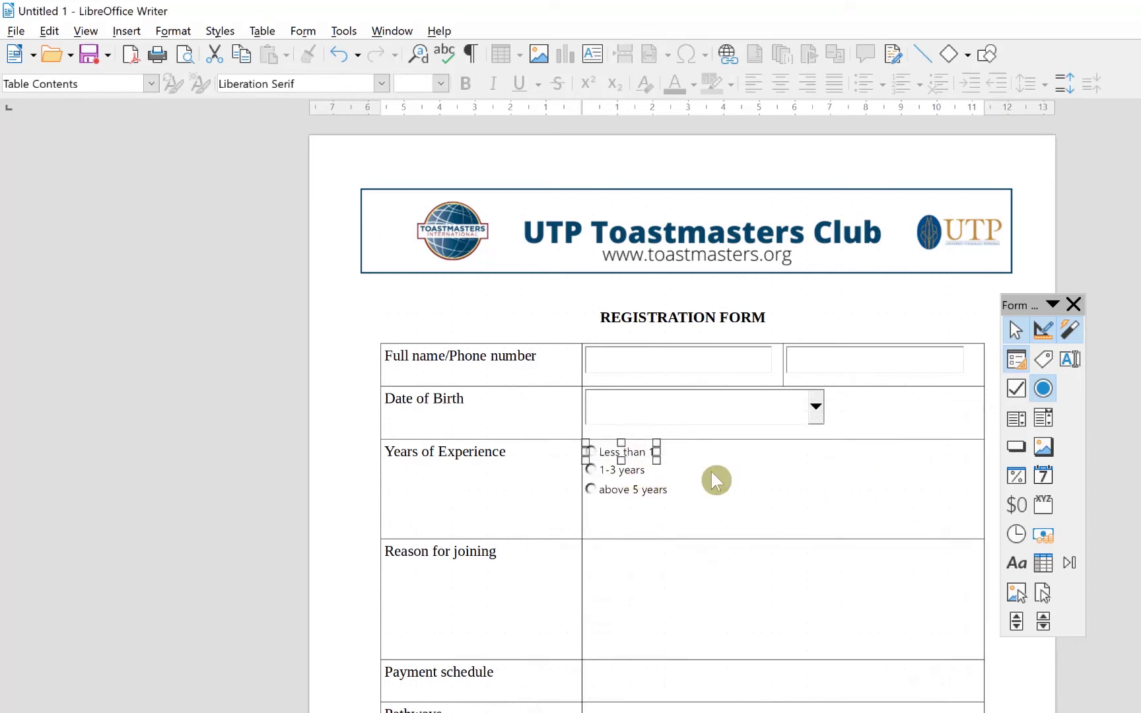
# Enter the same group name for the "1-3 years" and "above 5 years" option buttons
pyautogui.doubleClick(622, 469)
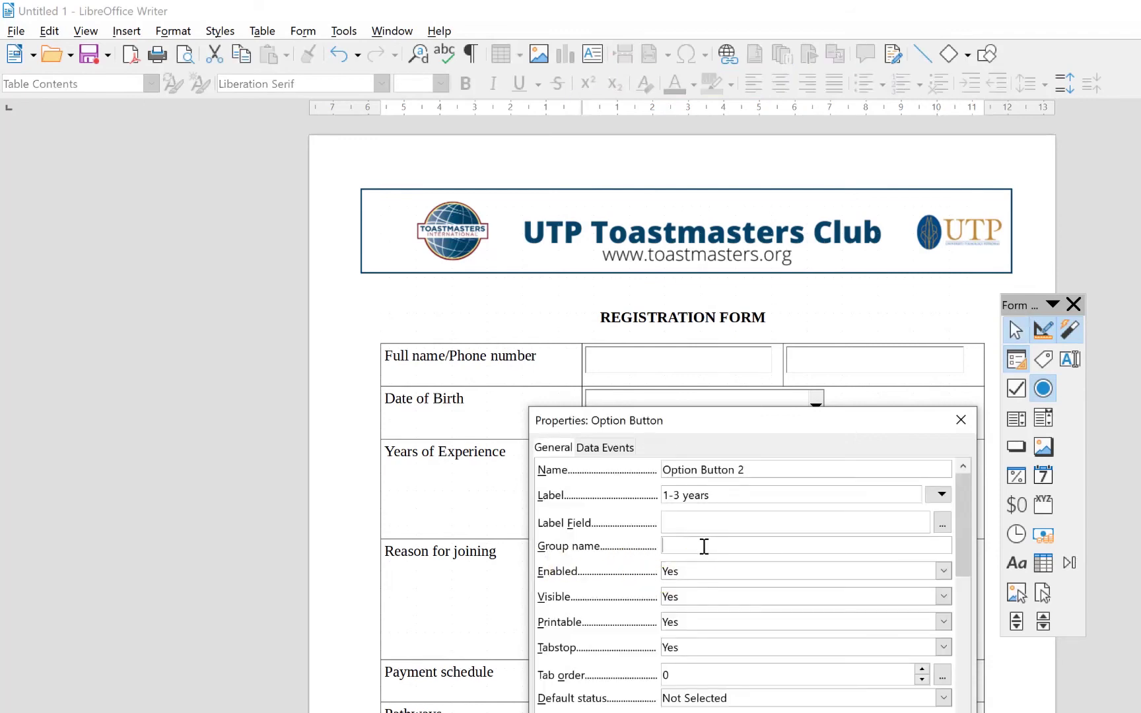
pyautogui.click(704, 547)
pyautogui.write('ears of Experience')
pyautogui.click(961, 420)
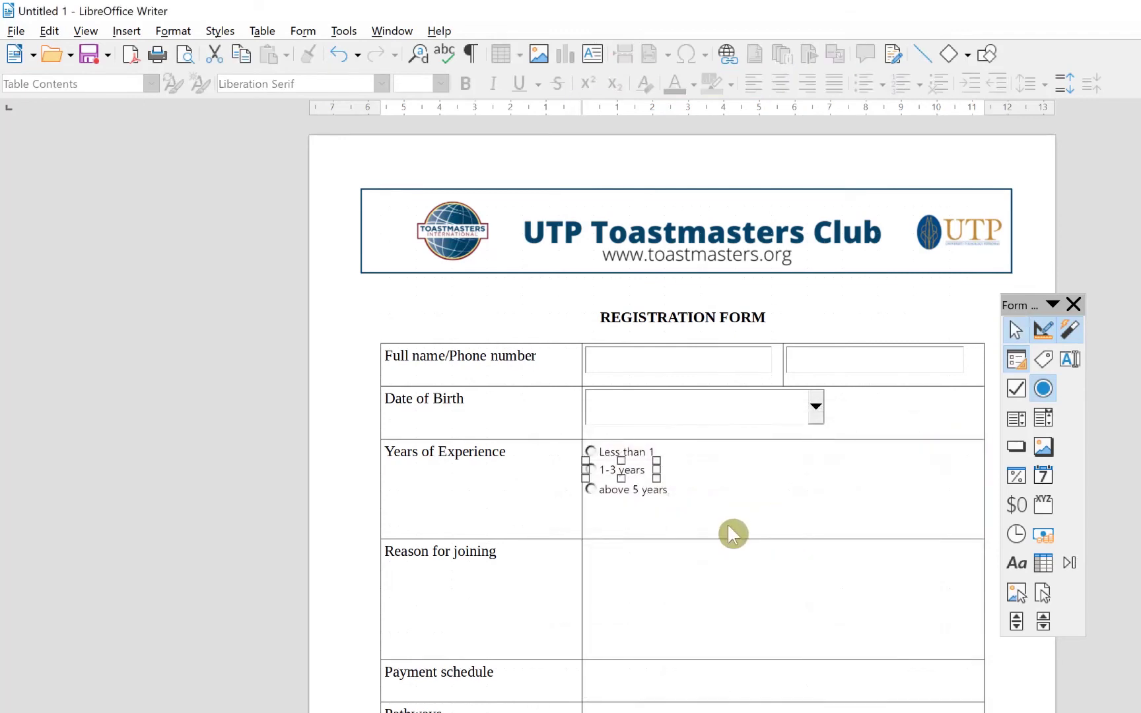
pyautogui.doubleClick(646, 495)
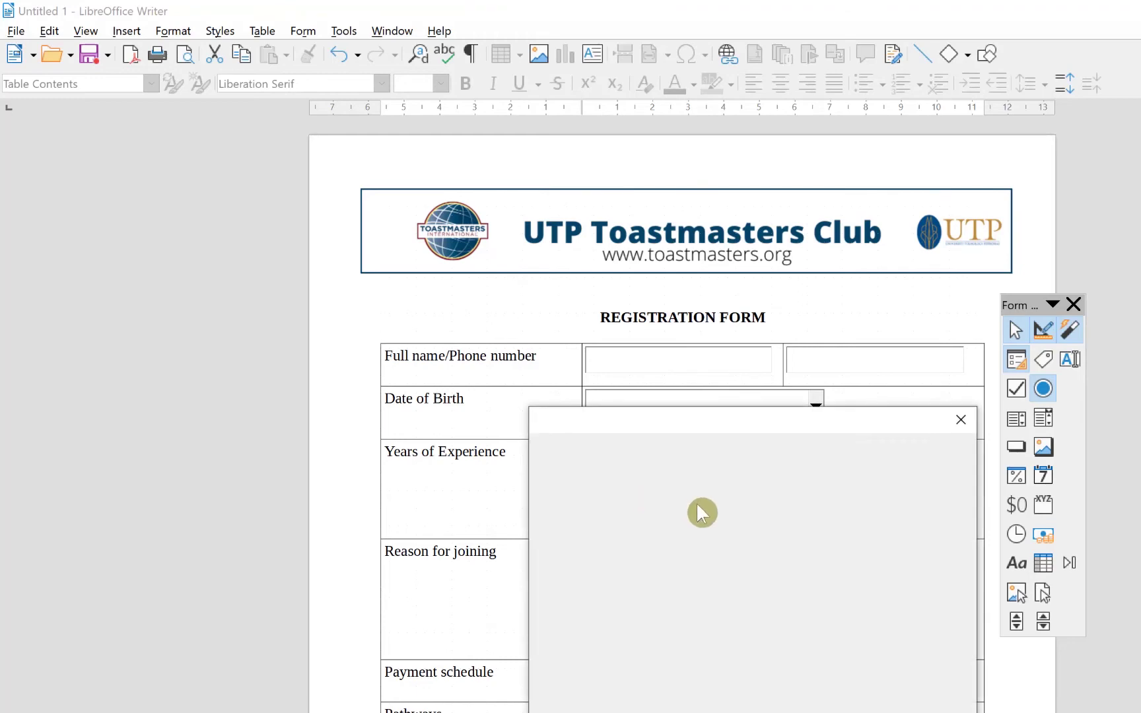
# Shorten the Years of Experience row so that it fits closely around its three option buttons
pyautogui.click(650, 471)
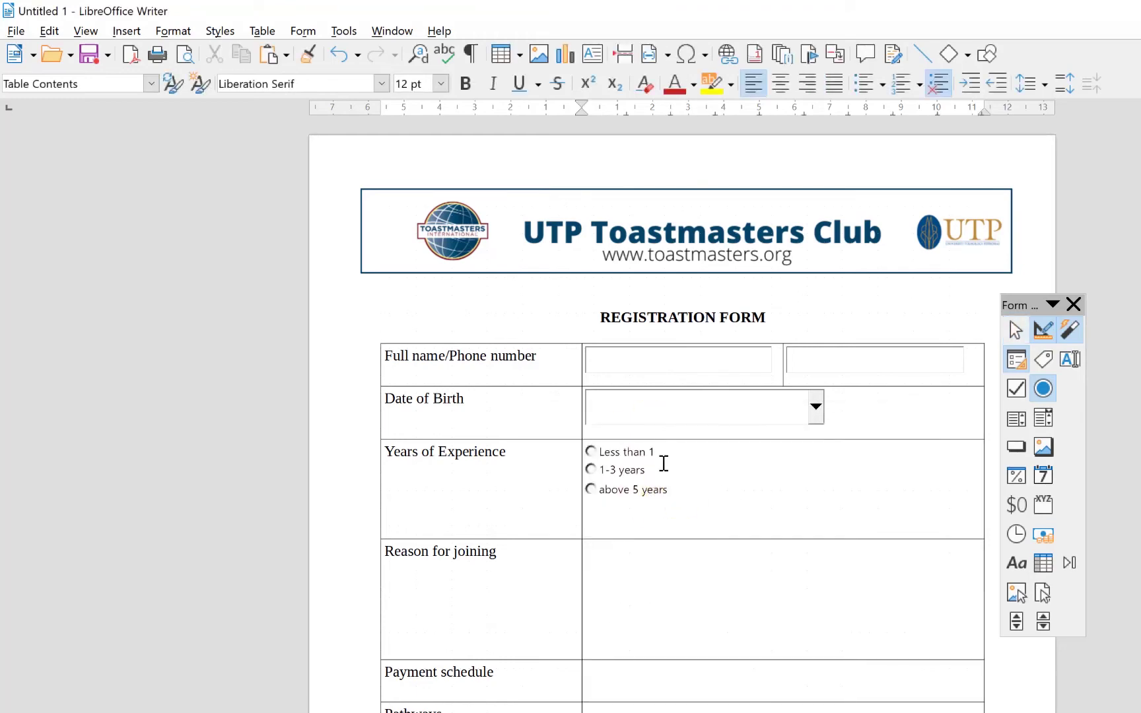
pyautogui.click(687, 508)
pyautogui.moveTo(711, 539); pyautogui.dragTo(724, 502)
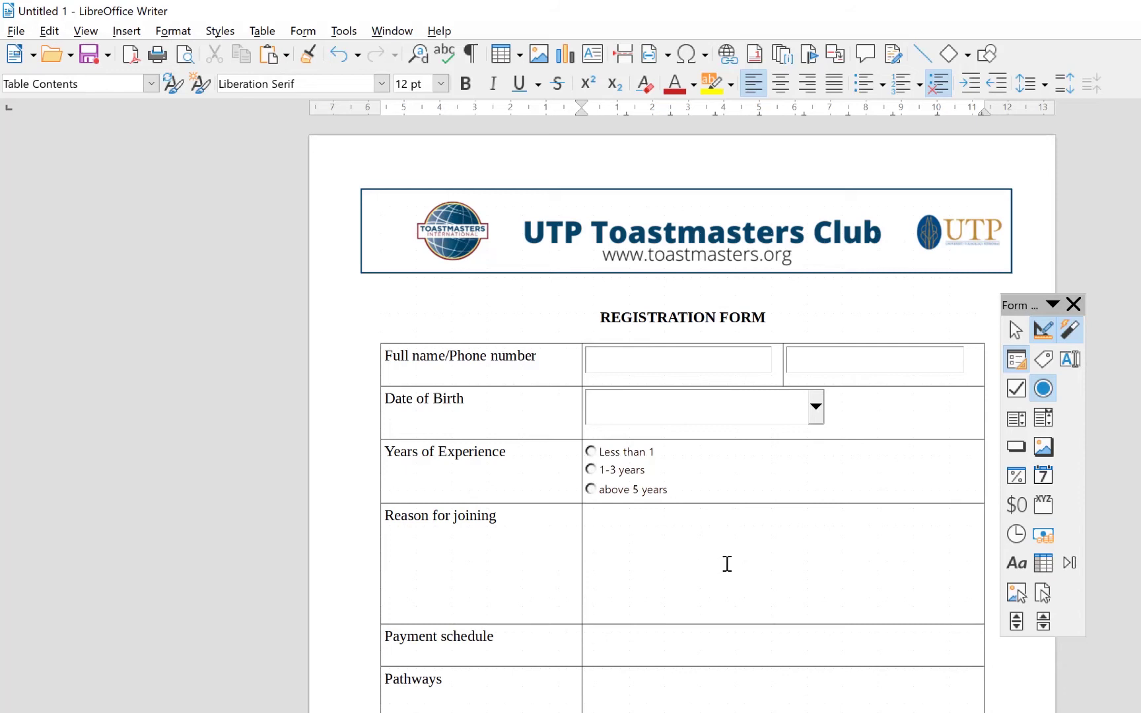
# Draw a text box filling the Reason for joining cell and set its Text type to Multi-line
pyautogui.click(1072, 356)
pyautogui.moveTo(594, 509); pyautogui.dragTo(975, 615)
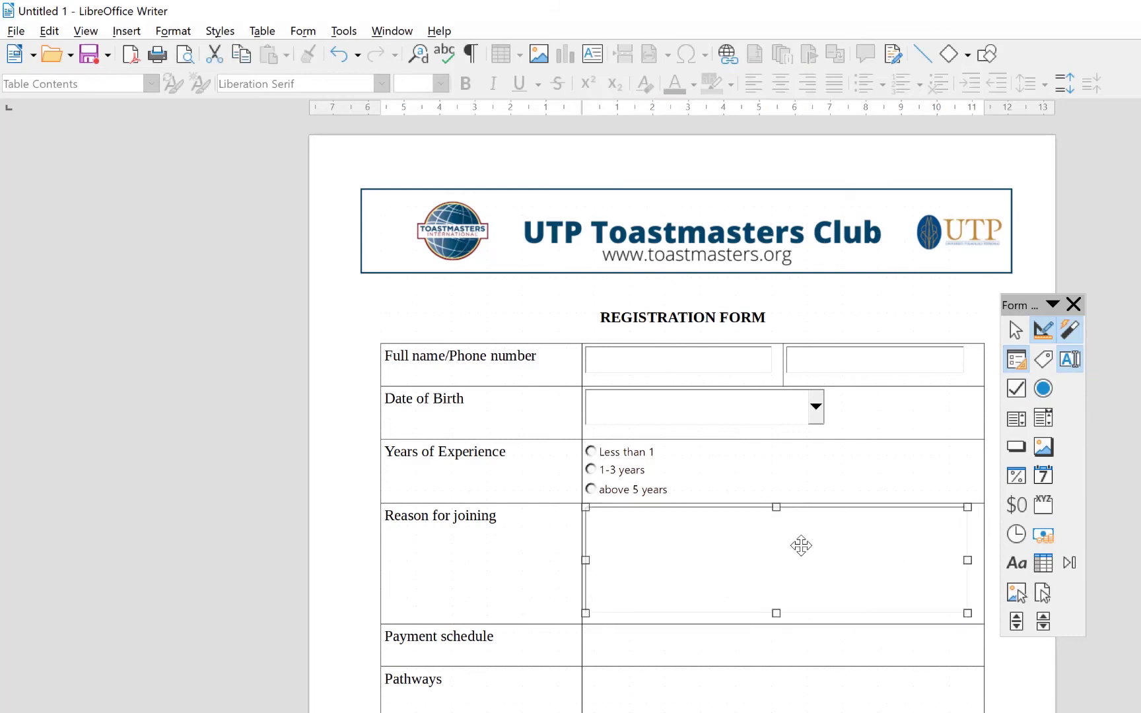
pyautogui.doubleClick(763, 556)
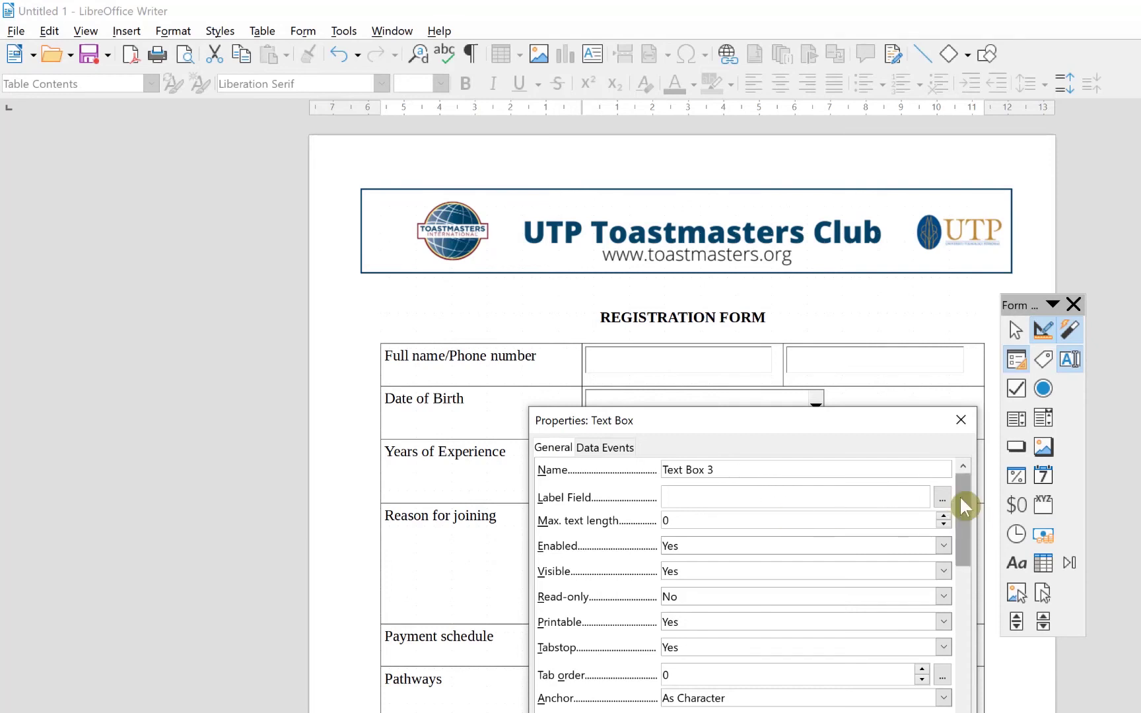
pyautogui.moveTo(967, 510); pyautogui.dragTo(918, 651)
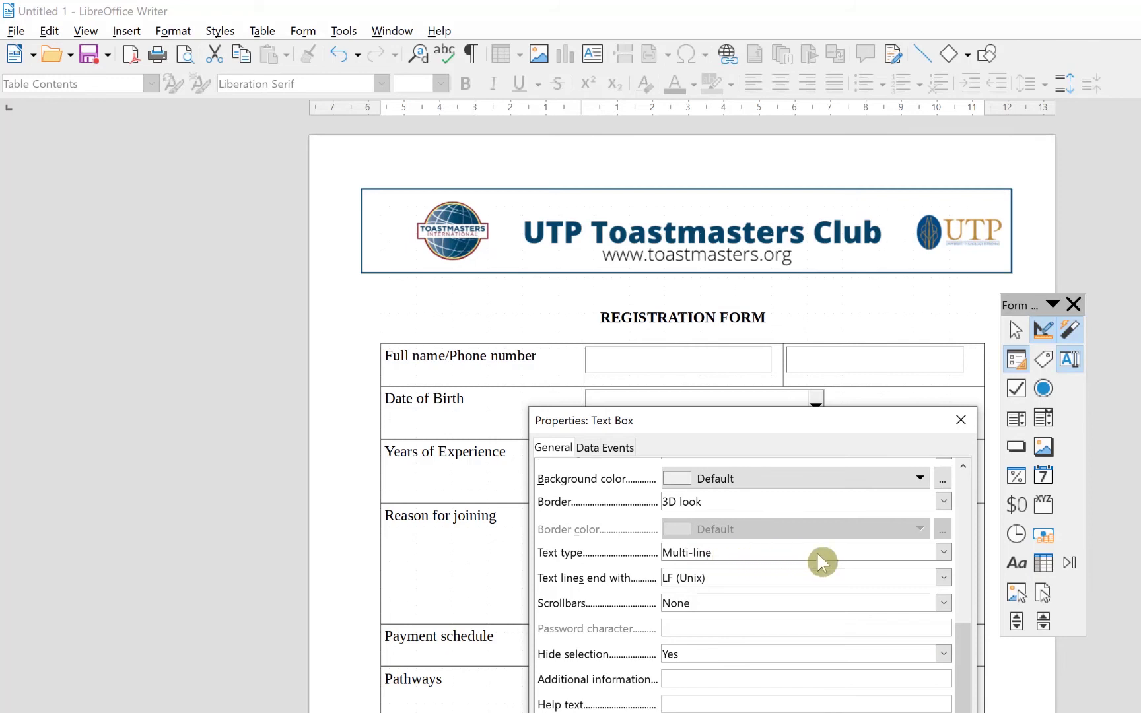
pyautogui.click(961, 420)
pyautogui.doubleClick(642, 542)
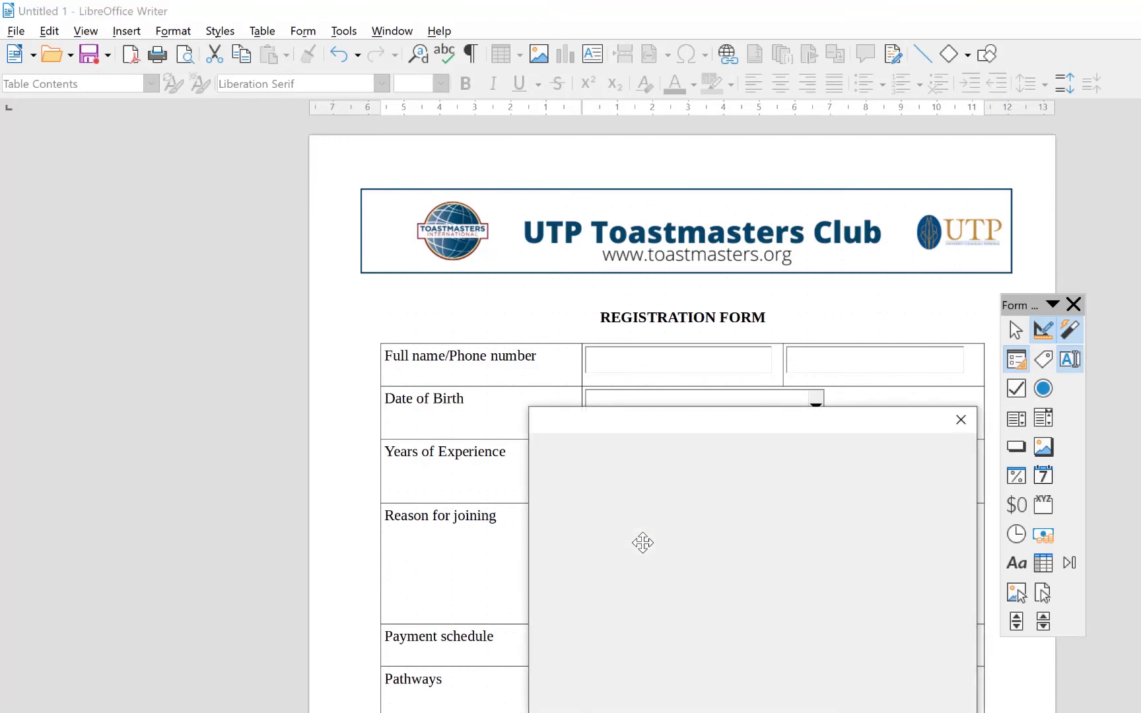
pyautogui.click(961, 420)
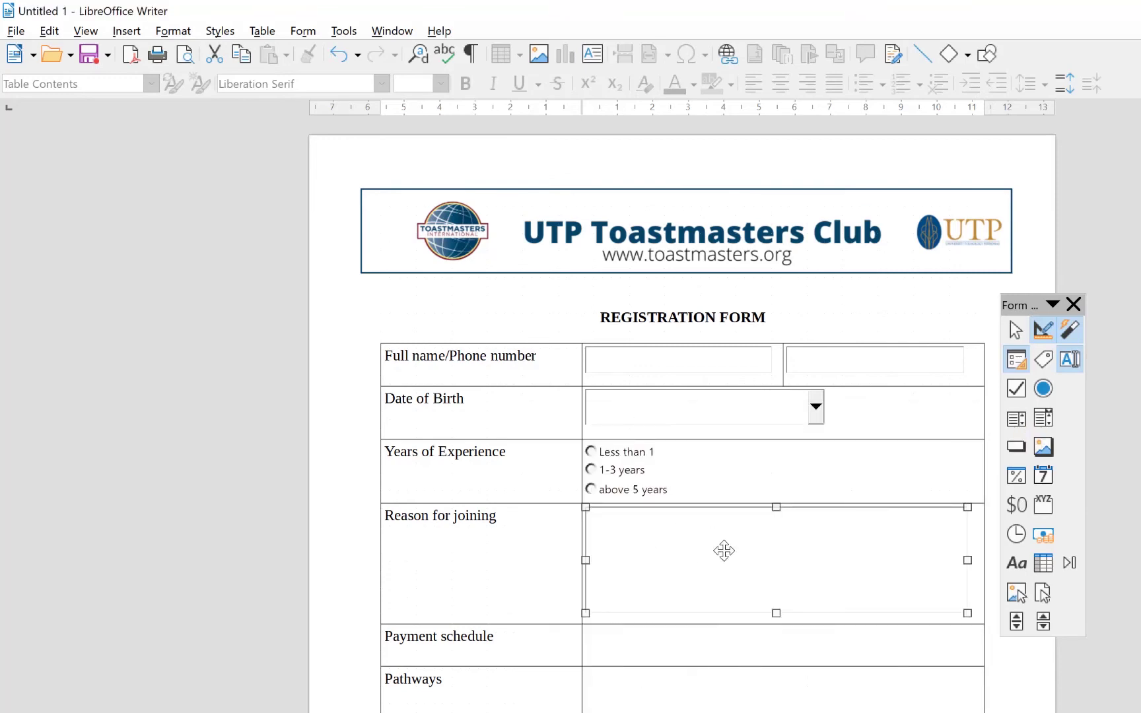
# Test the Reason for joining box outside design mode with "hello" and "how are" on separate lines, clear it and return to design mode
pyautogui.click(1043, 330)
pyautogui.click(733, 519)
pyautogui.write('hello')
pyautogui.press('Return')
pyautogui.write('how ho')
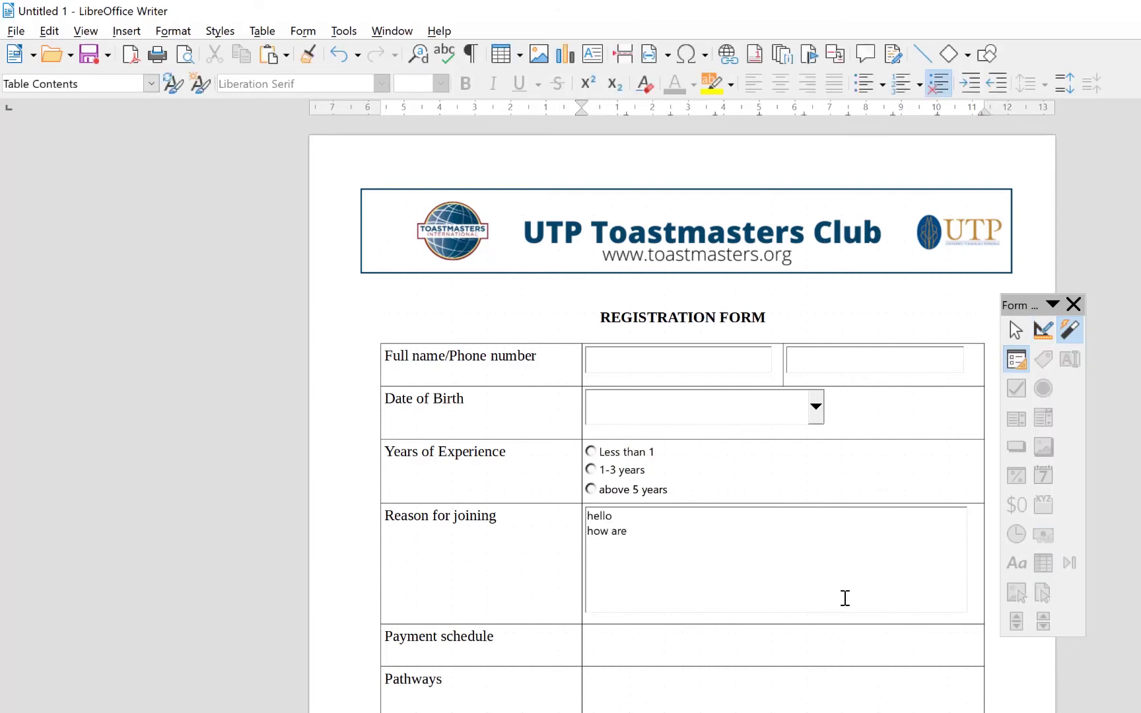
pyautogui.moveTo(846, 598); pyautogui.dragTo(561, 515)
pyautogui.press('BackSpace')
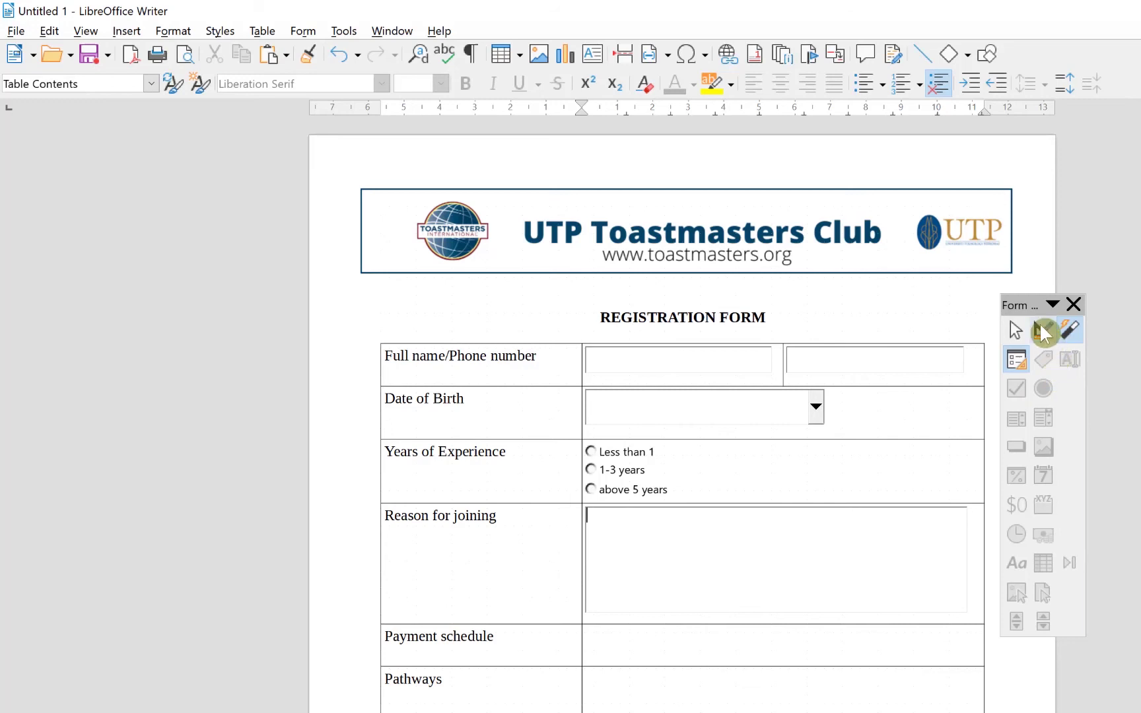
pyautogui.click(1044, 330)
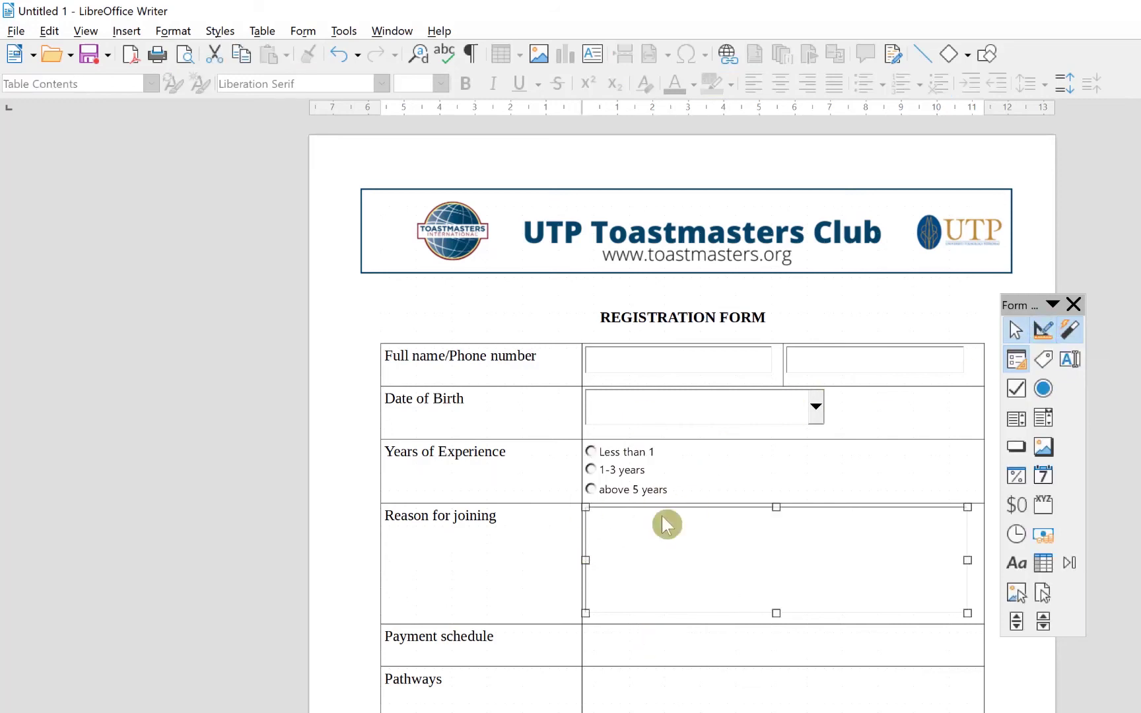
# Draw a list box about 5.25 cm wide and 0.75 cm high in the Payment schedule cell, skipping the data source wizard
pyautogui.click(710, 650)
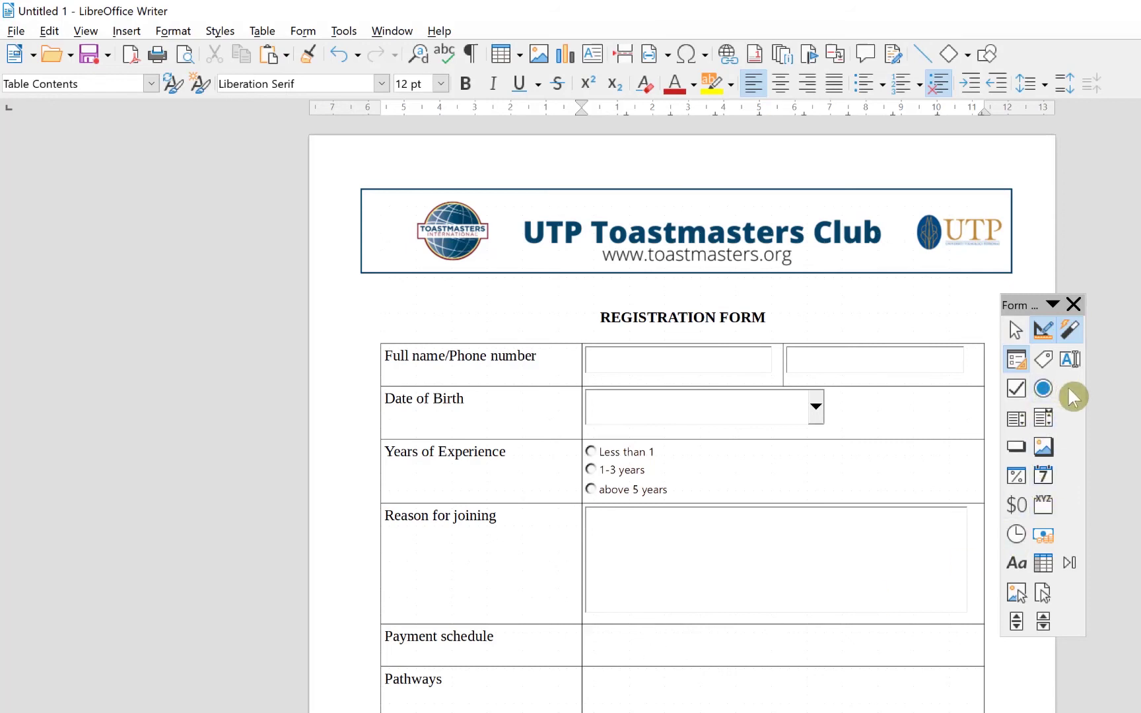
pyautogui.click(1015, 421)
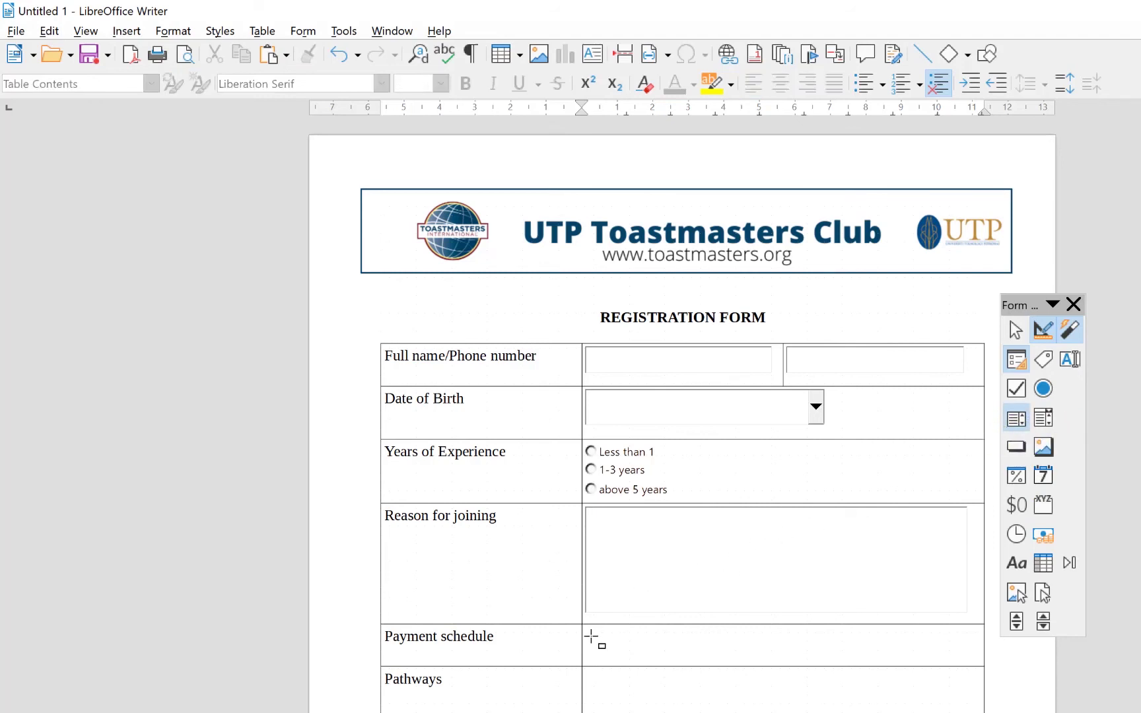
pyautogui.moveTo(595, 632); pyautogui.dragTo(772, 655)
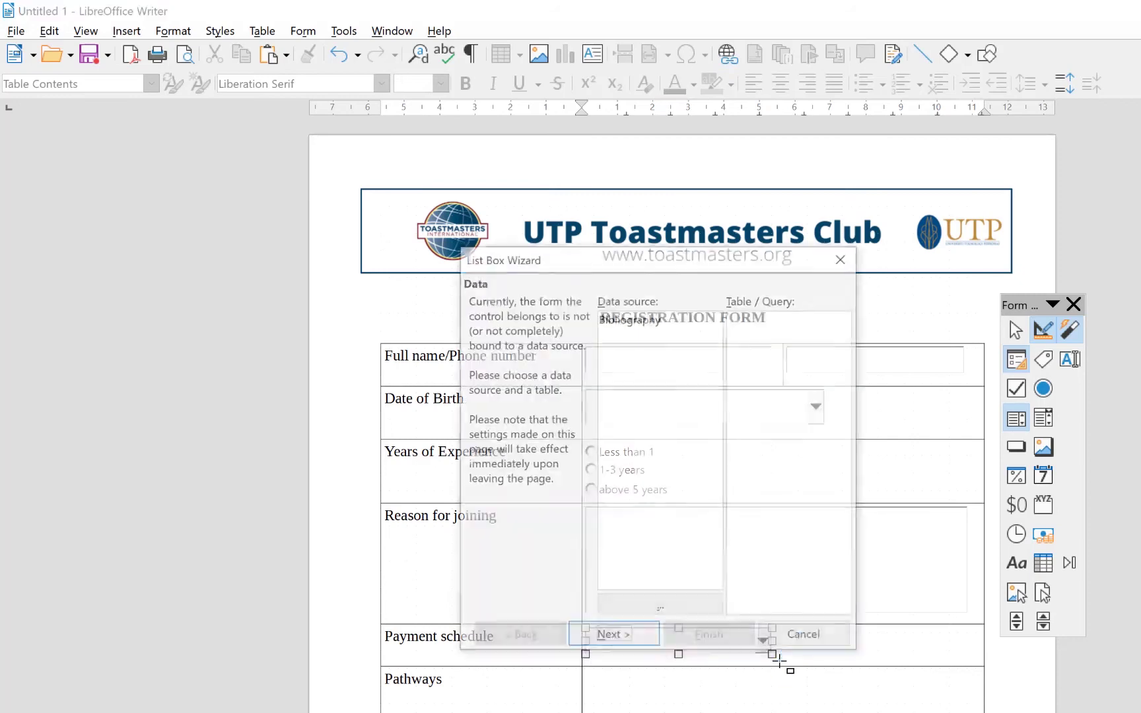
pyautogui.click(801, 636)
# Set the Payment schedule list entries to "Monthly", "Every six months", "Yearly" and "Bi-monthly", each on its own line
pyautogui.doubleClick(651, 648)
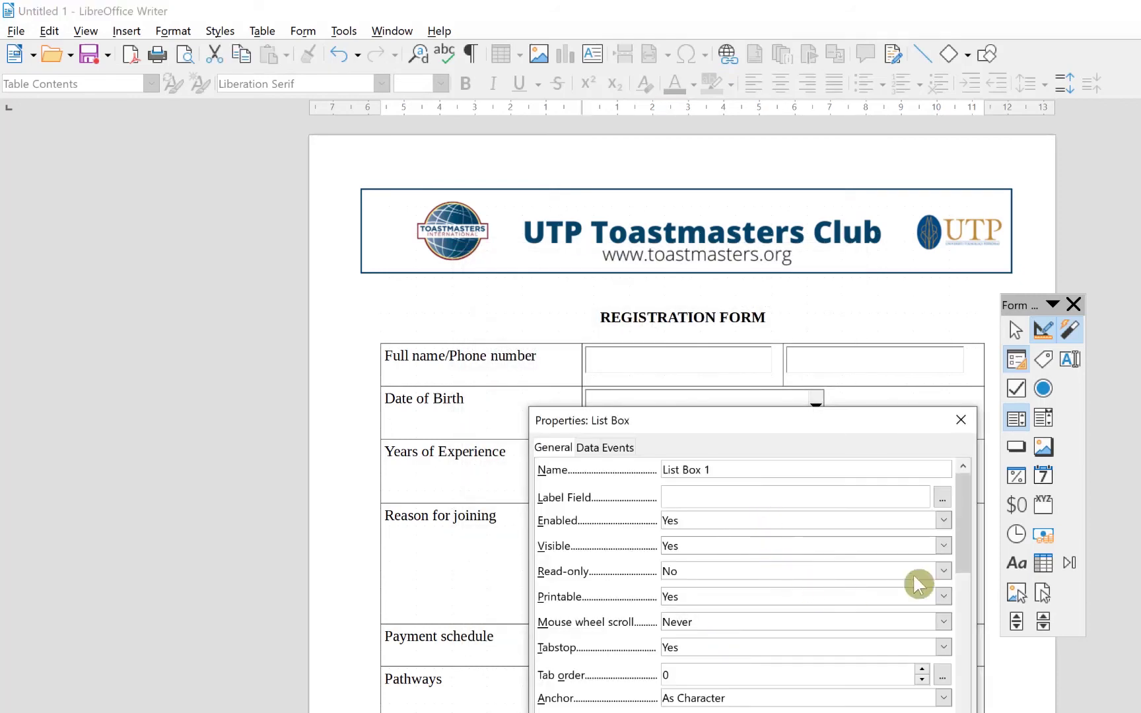
pyautogui.moveTo(966, 503); pyautogui.dragTo(958, 568)
pyautogui.scroll(-3, 958, 569)
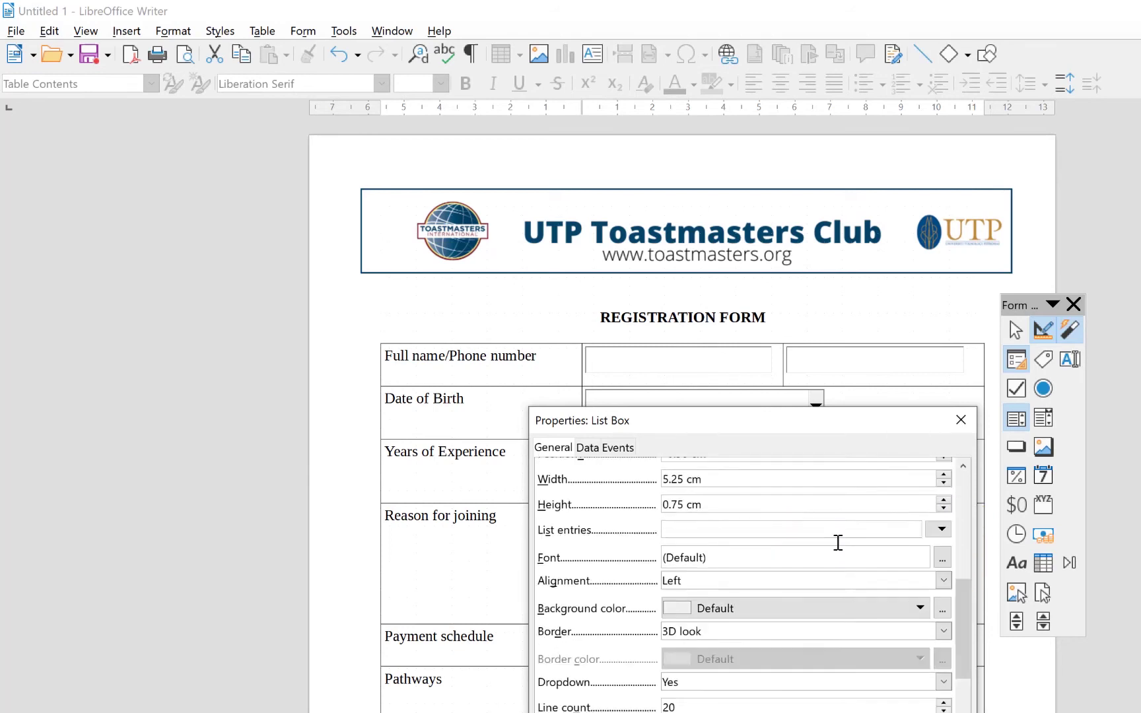
pyautogui.click(941, 531)
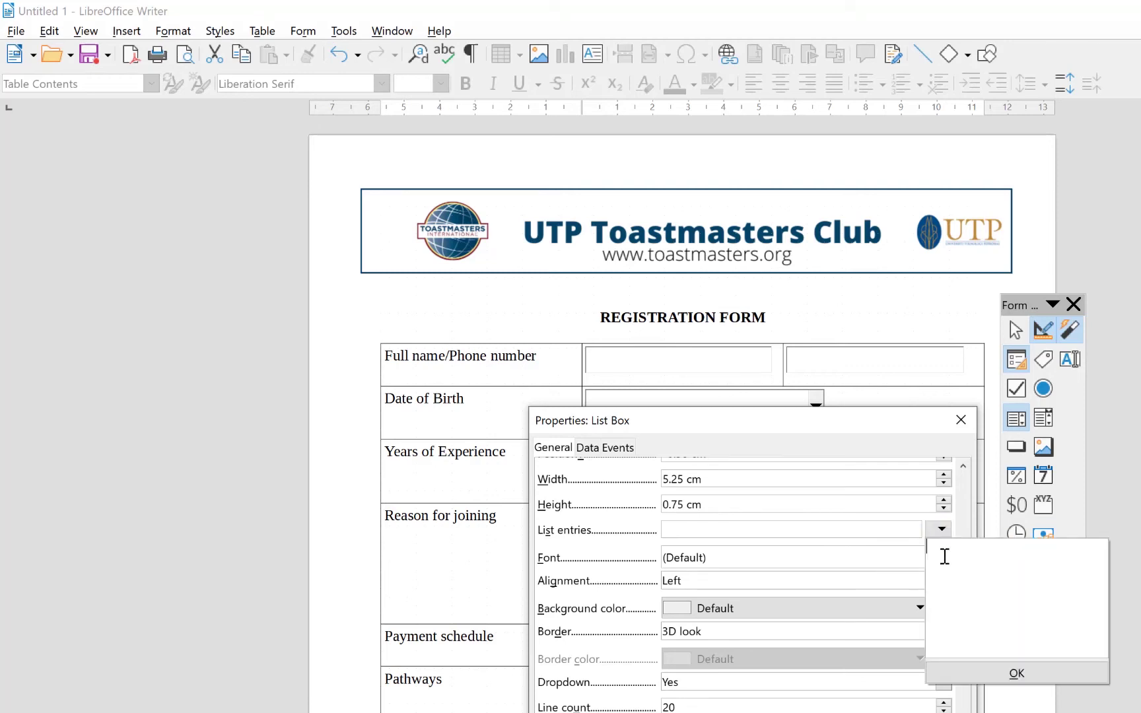
pyautogui.write('Monthly Every six months Yearly Bi-monthly')
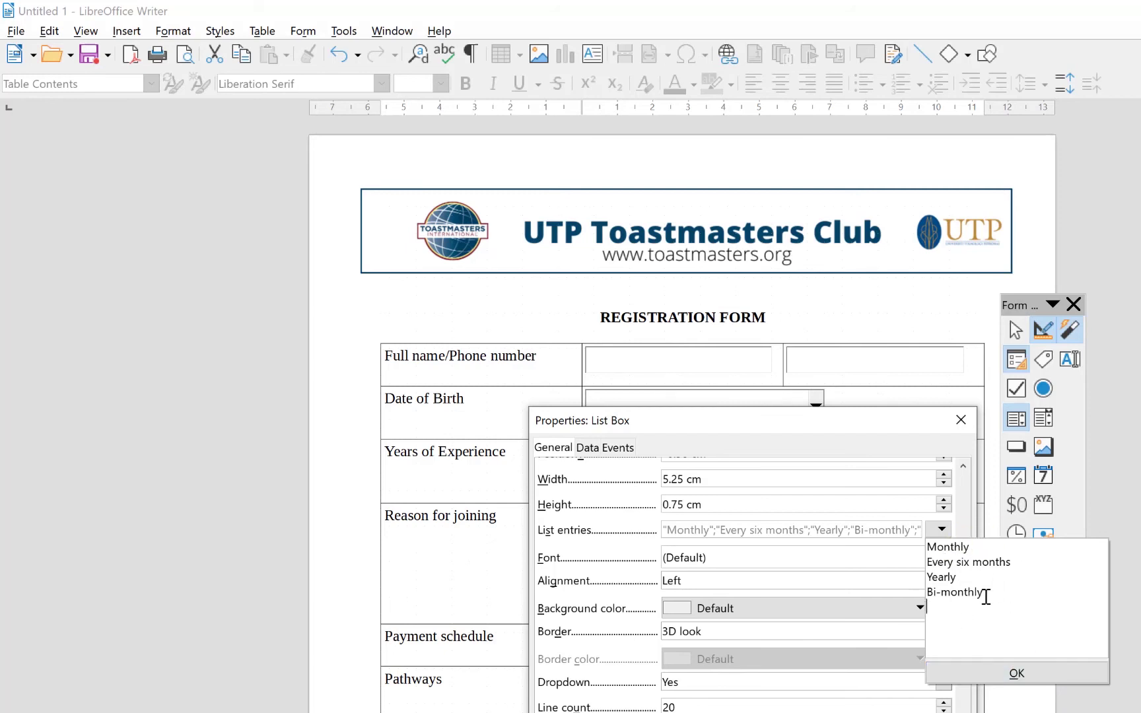
pyautogui.click(1031, 672)
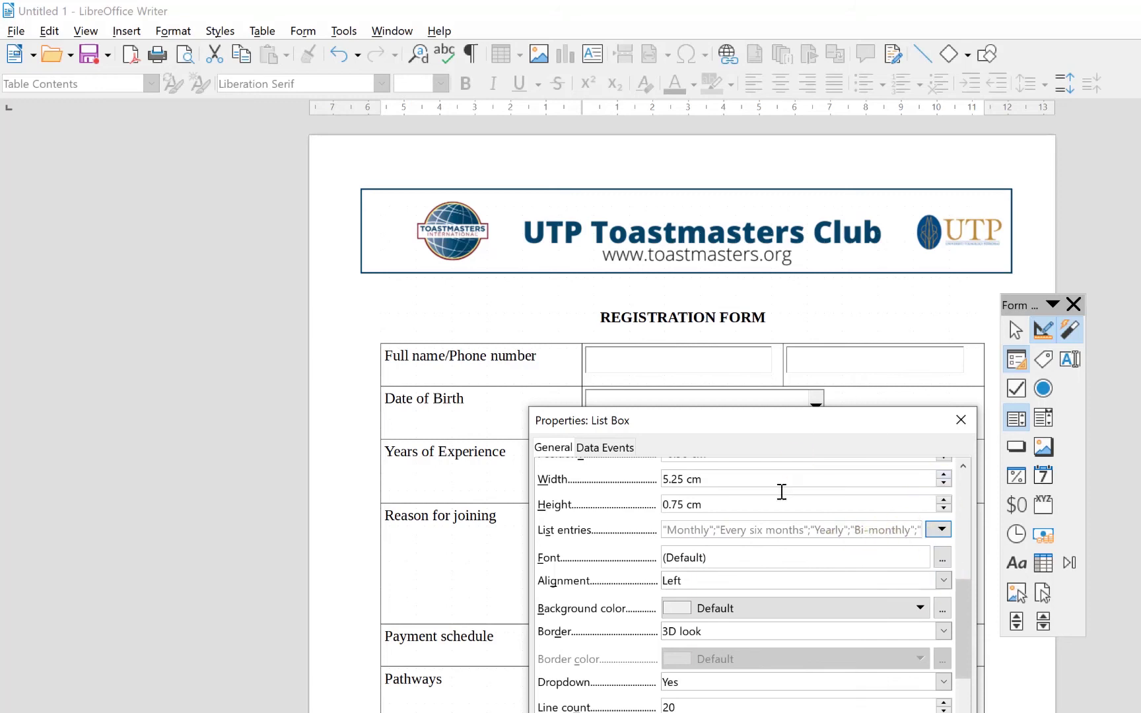
pyautogui.click(961, 420)
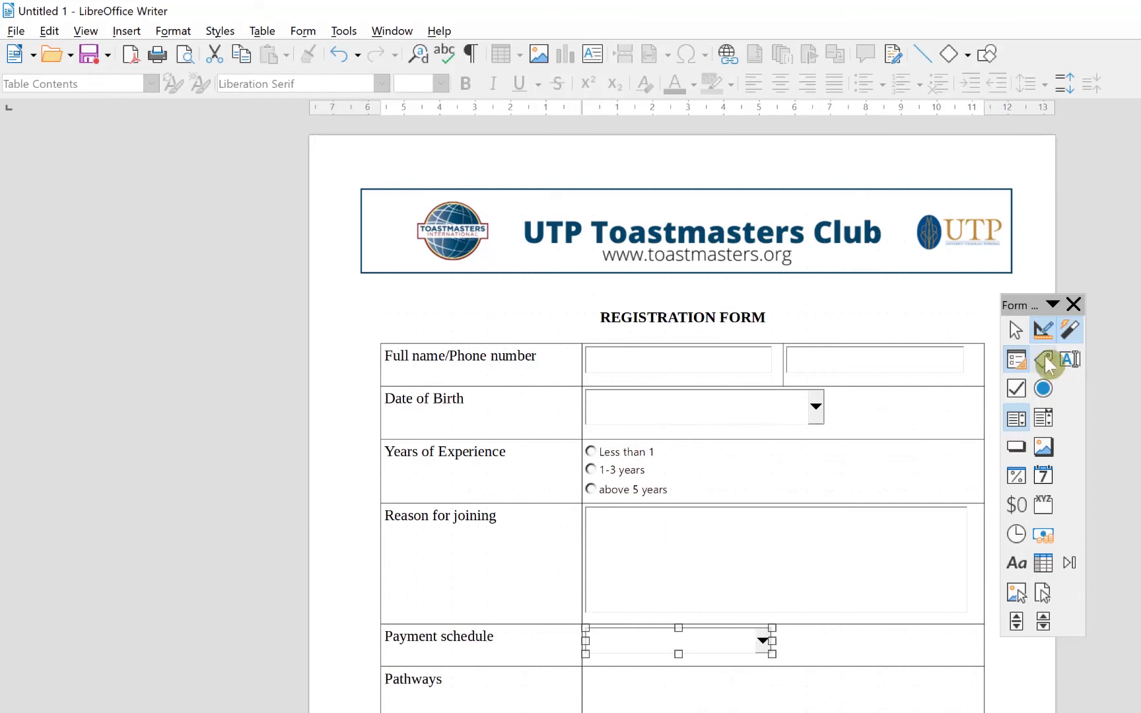
# Test the Payment schedule list outside design mode by choosing "Bi-monthly", clear the selection and return to design mode
pyautogui.click(1044, 328)
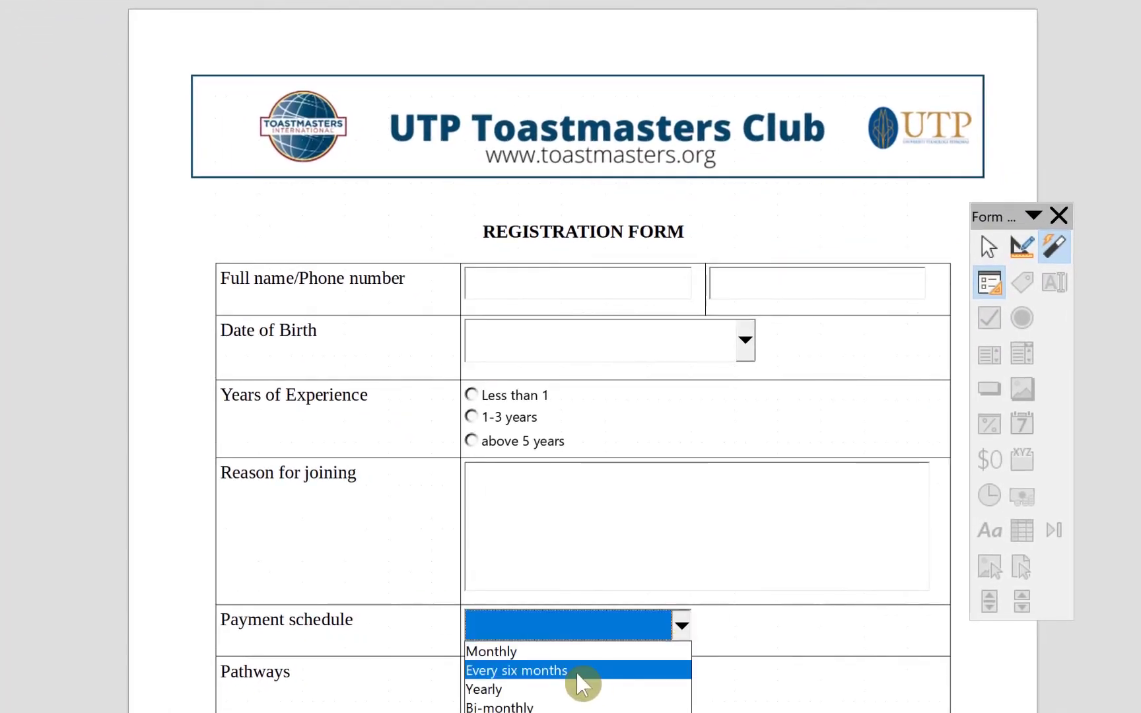
pyautogui.click(584, 708)
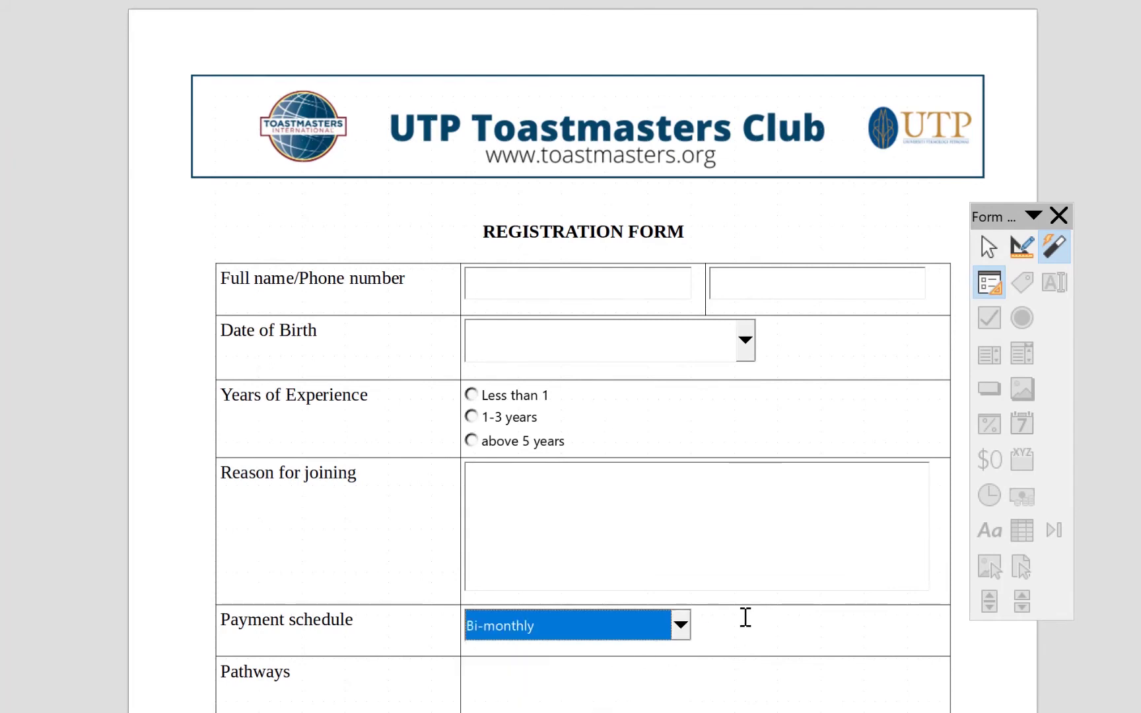
pyautogui.click(737, 702)
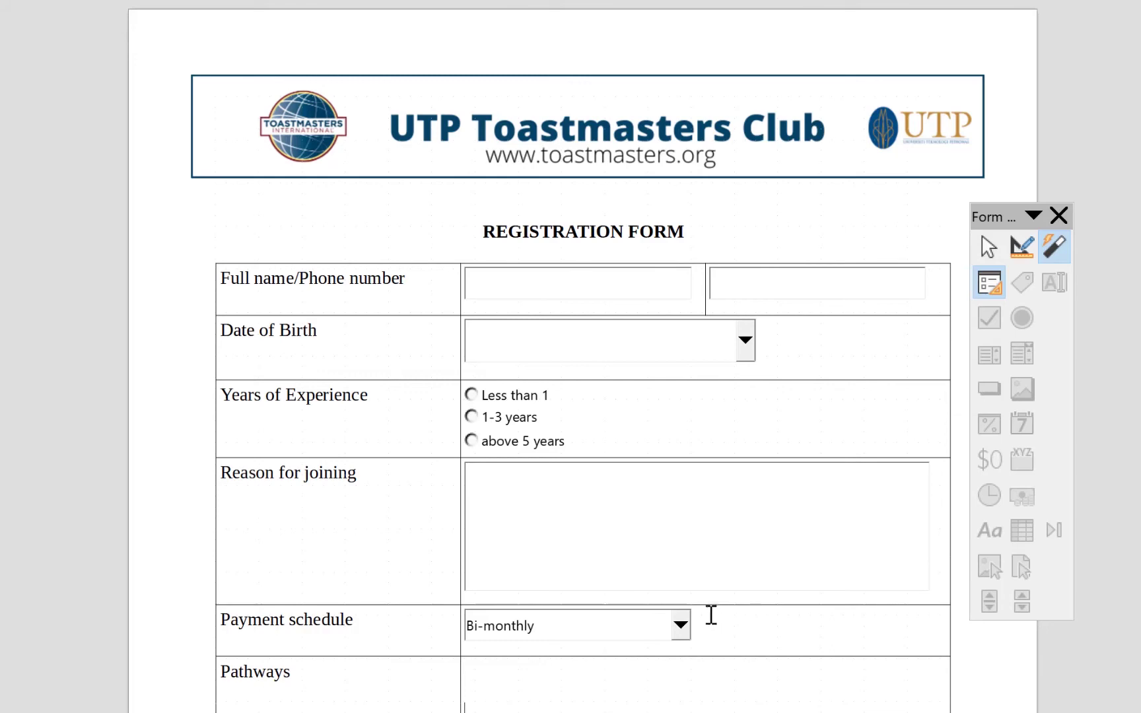
pyautogui.click(682, 633)
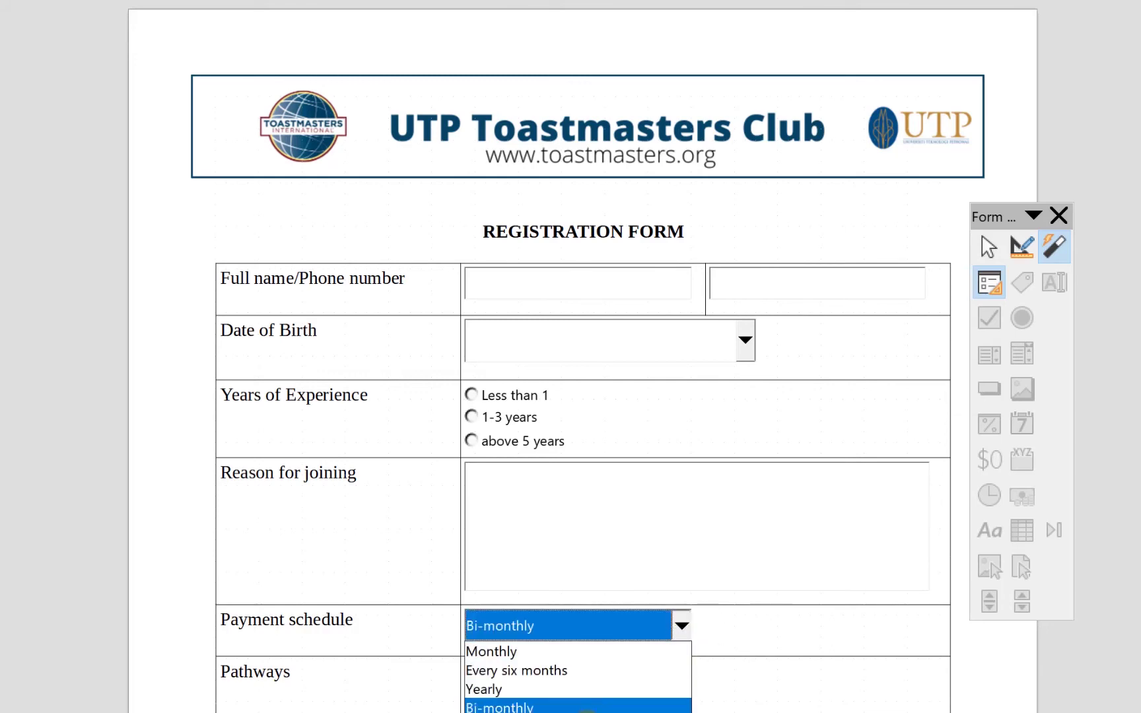
pyautogui.click(790, 574)
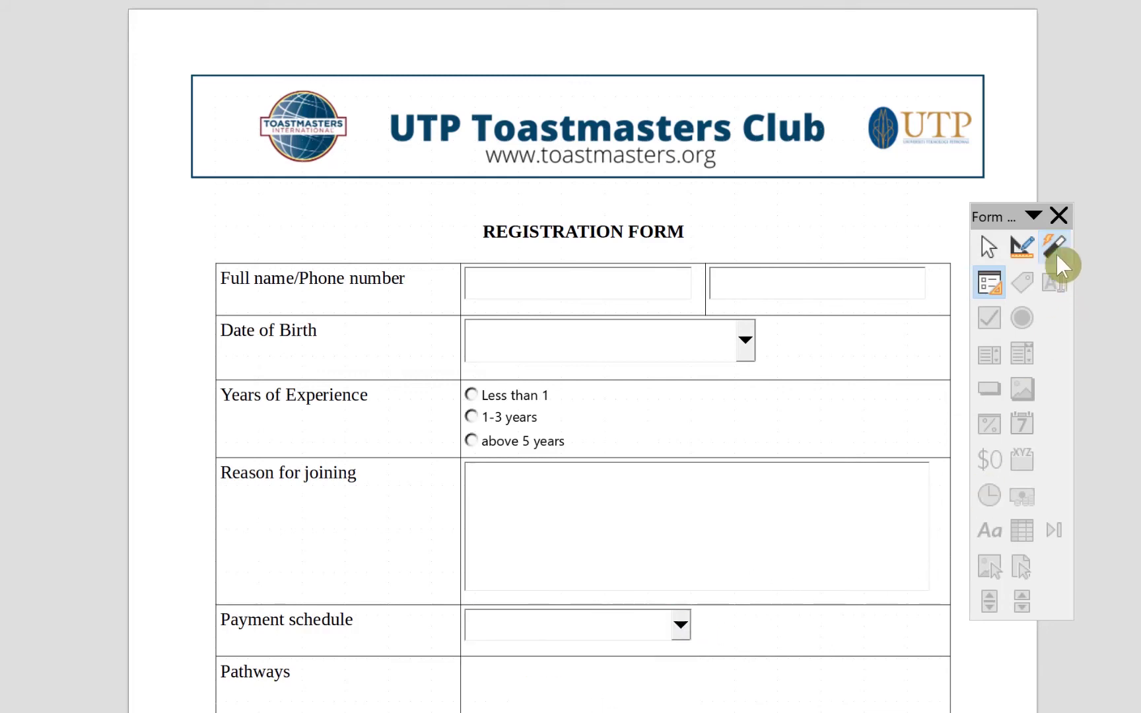
pyautogui.click(1022, 245)
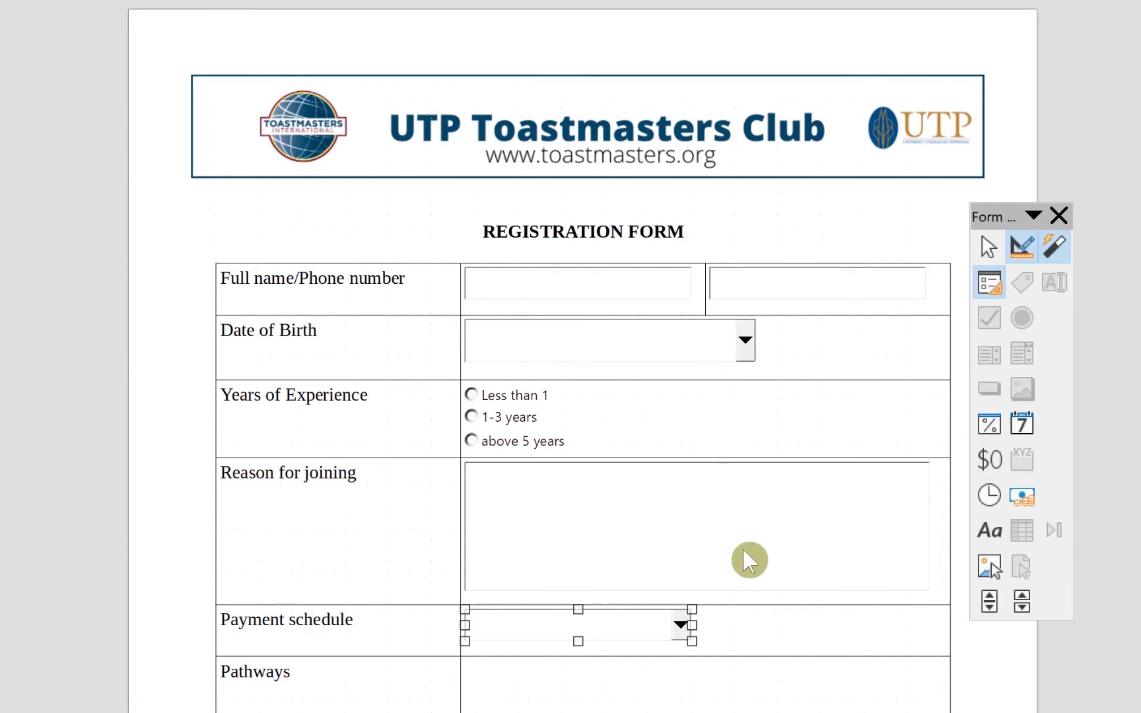
# Draw a check box at the start of the Pathways cell and label it "Presentation mastery"
pyautogui.click(722, 625)
pyautogui.scroll(-3, 661, 575)
pyautogui.click(568, 515)
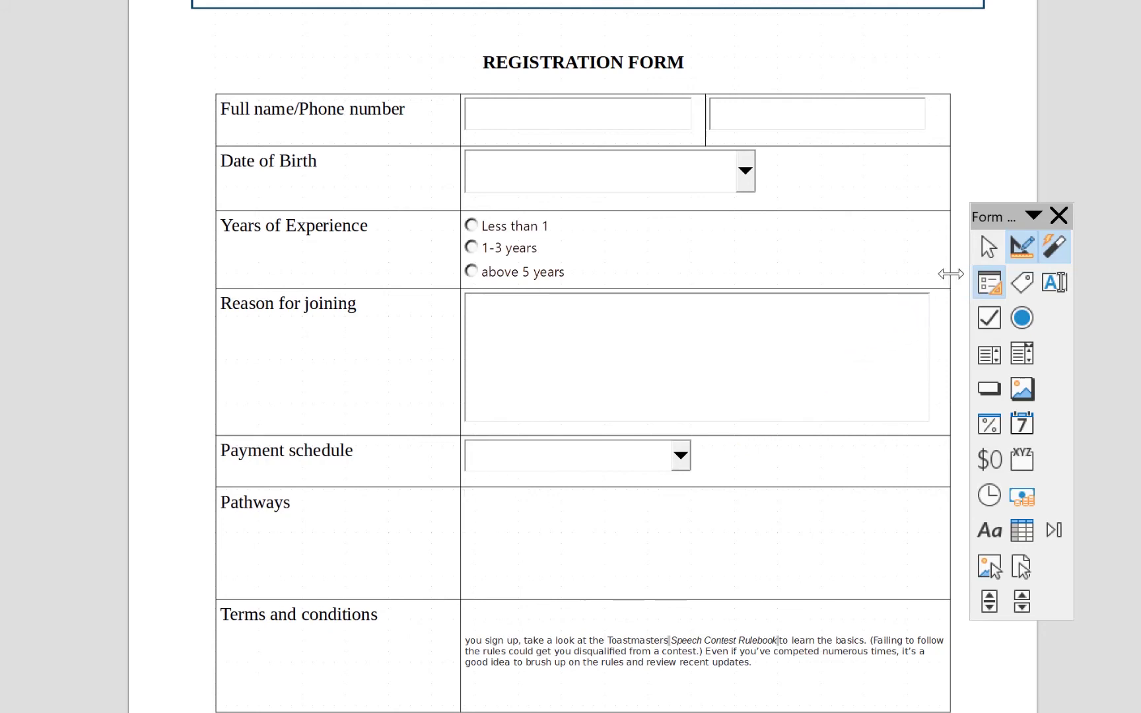
pyautogui.click(990, 319)
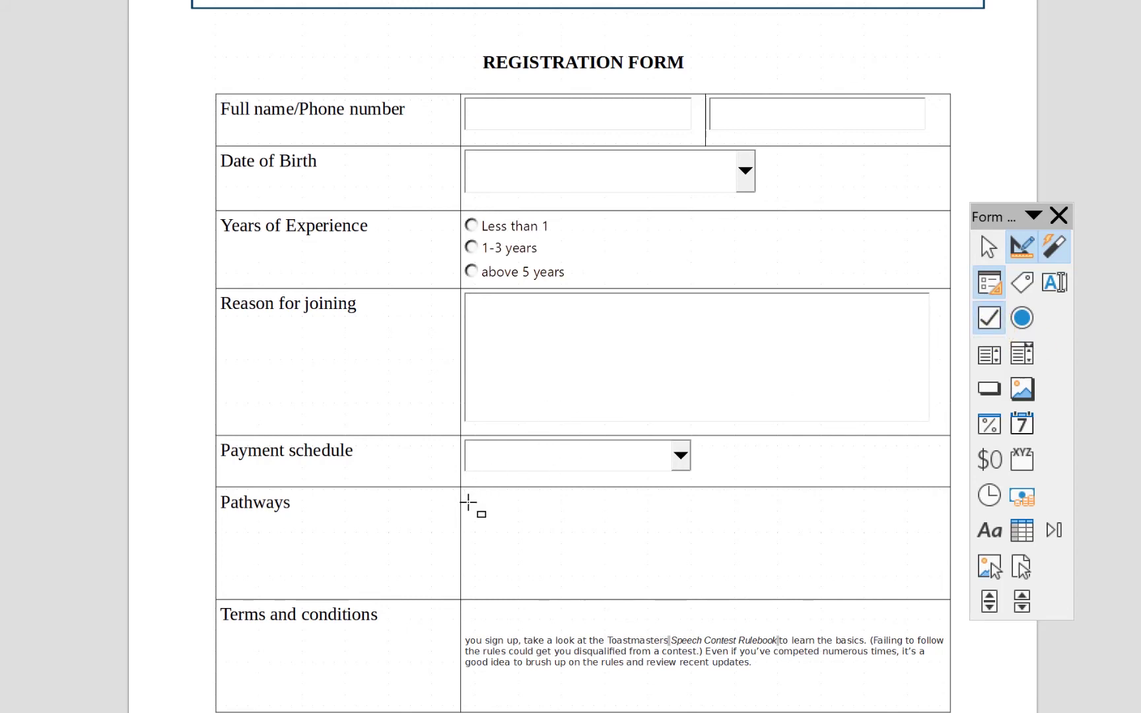
pyautogui.moveTo(467, 500); pyautogui.dragTo(654, 529)
pyautogui.doubleClick(523, 535)
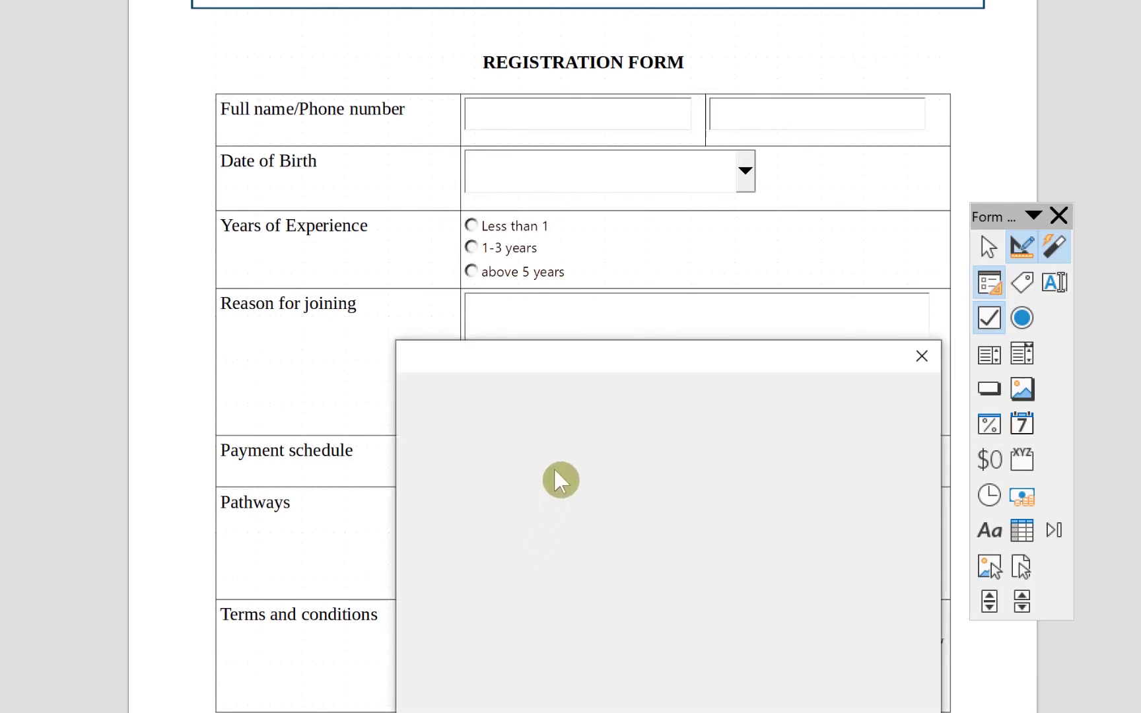
pyautogui.moveTo(649, 446); pyautogui.dragTo(458, 447)
pyautogui.write('Presentation mastery')
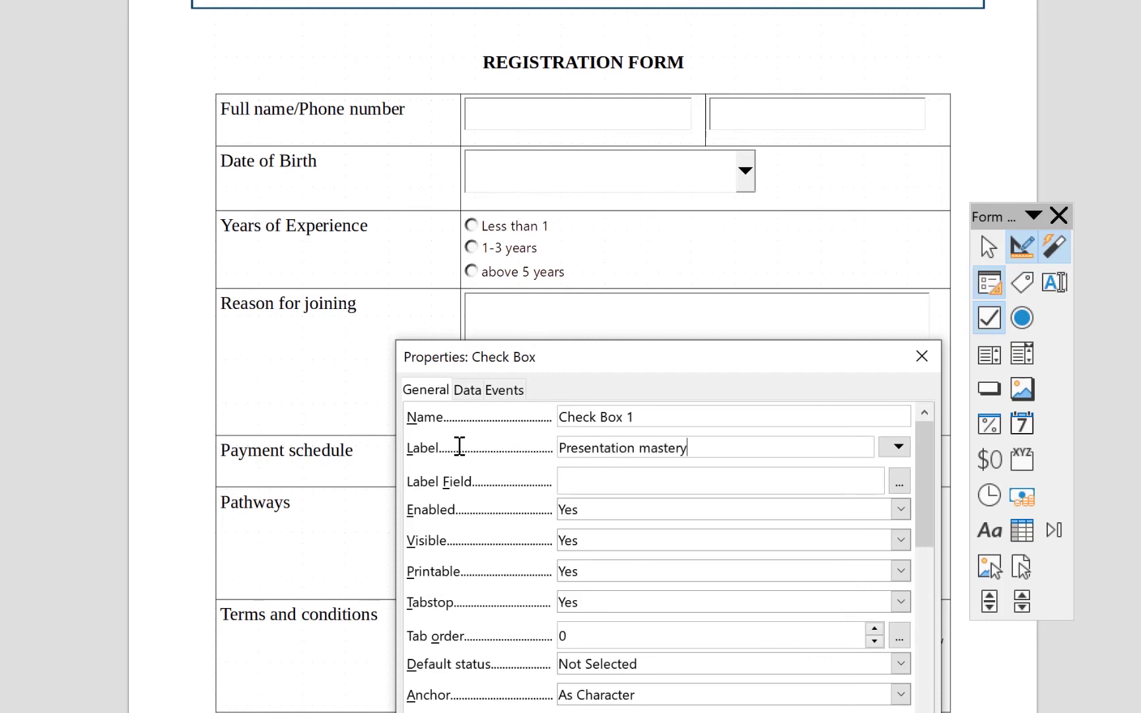
pyautogui.click(922, 356)
pyautogui.click(734, 533)
pyautogui.click(522, 538)
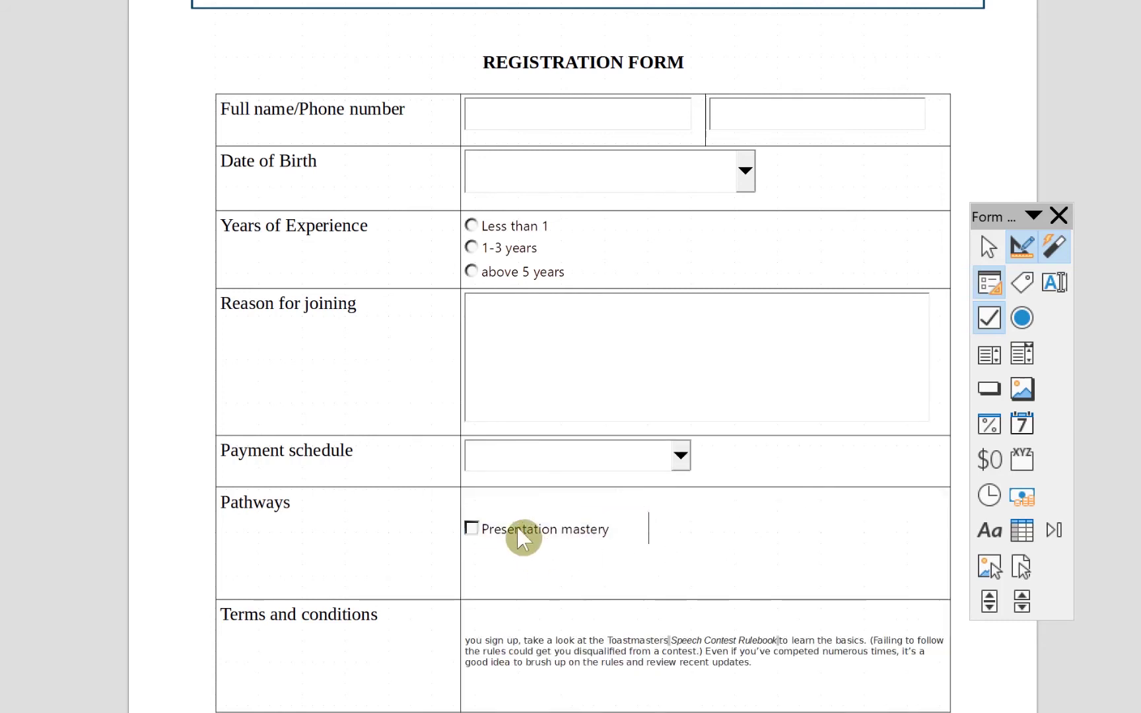
# Add a second check box below Presentation mastery in the Pathways cell, labelled "Leadership development"
pyautogui.click(991, 318)
pyautogui.moveTo(466, 546); pyautogui.dragTo(649, 566)
pyautogui.doubleClick(530, 557)
pyautogui.moveTo(629, 447); pyautogui.dragTo(520, 436)
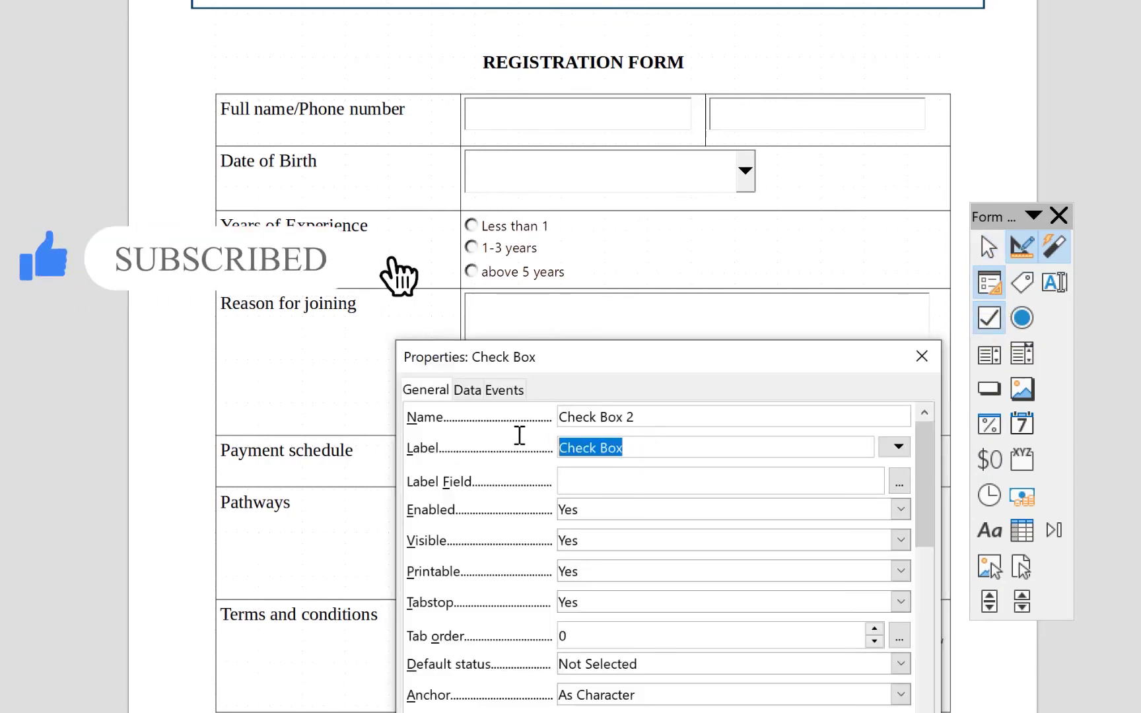
pyautogui.write('Leader')
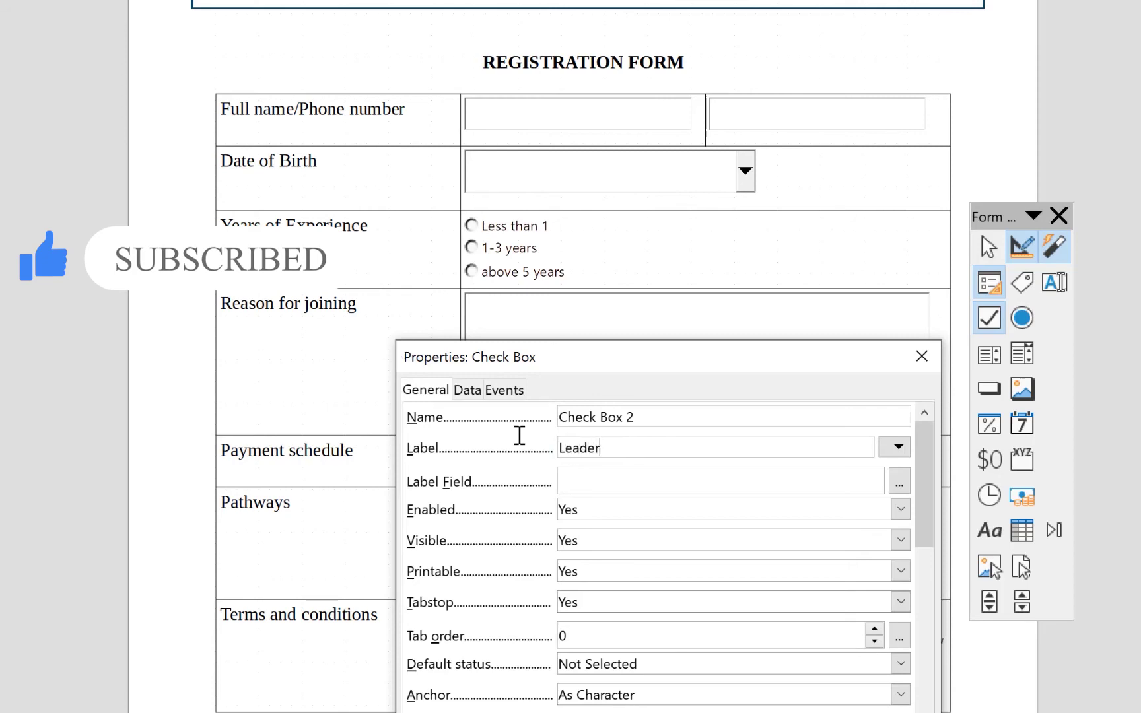
pyautogui.write('ship development')
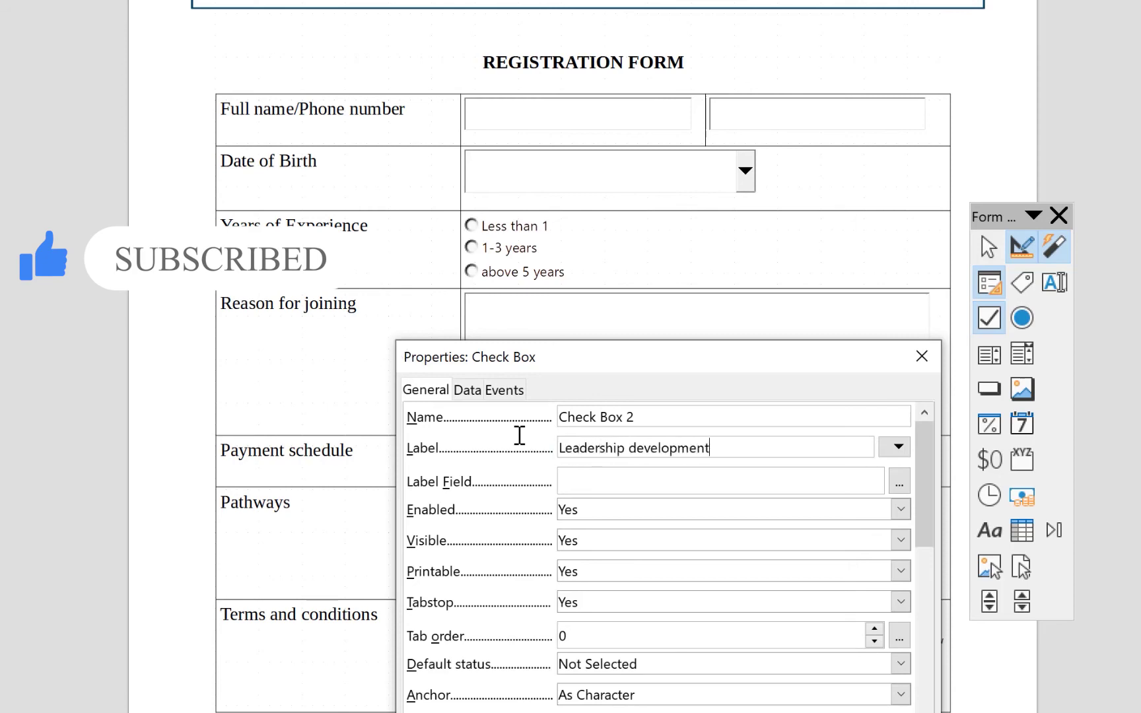
pyautogui.click(922, 357)
pyautogui.click(707, 578)
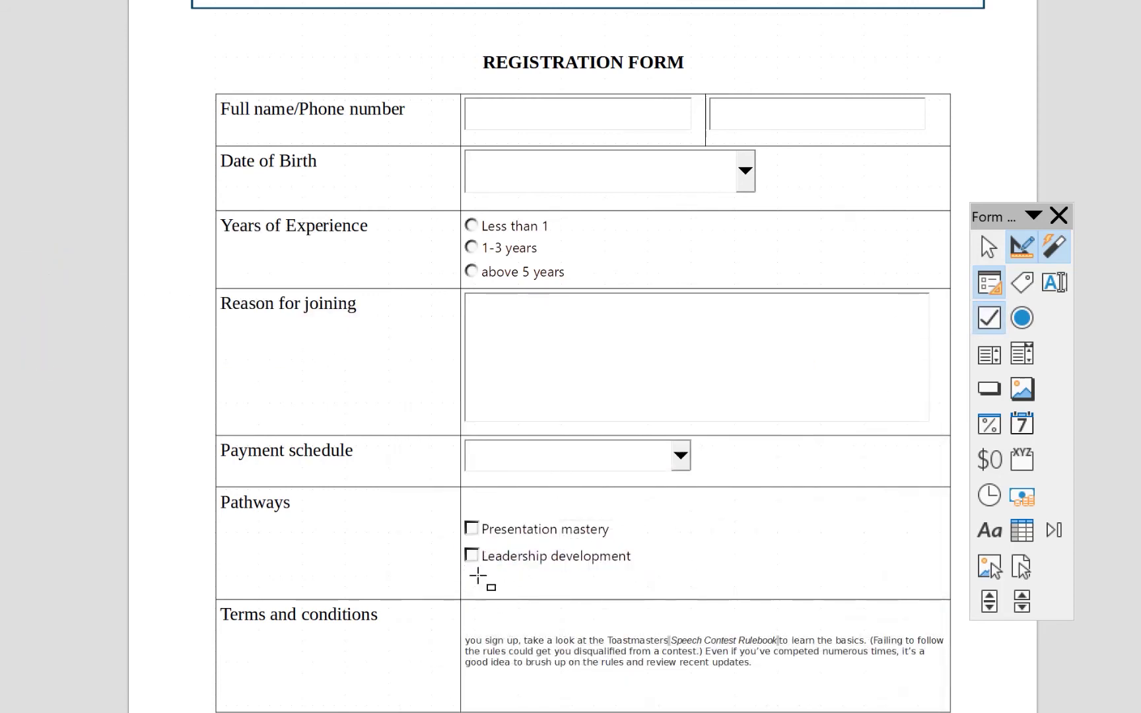
# Draw a third check box below Leadership development in the Pathways cell and label it "Effective coaching"
pyautogui.moveTo(467, 576); pyautogui.dragTo(634, 585)
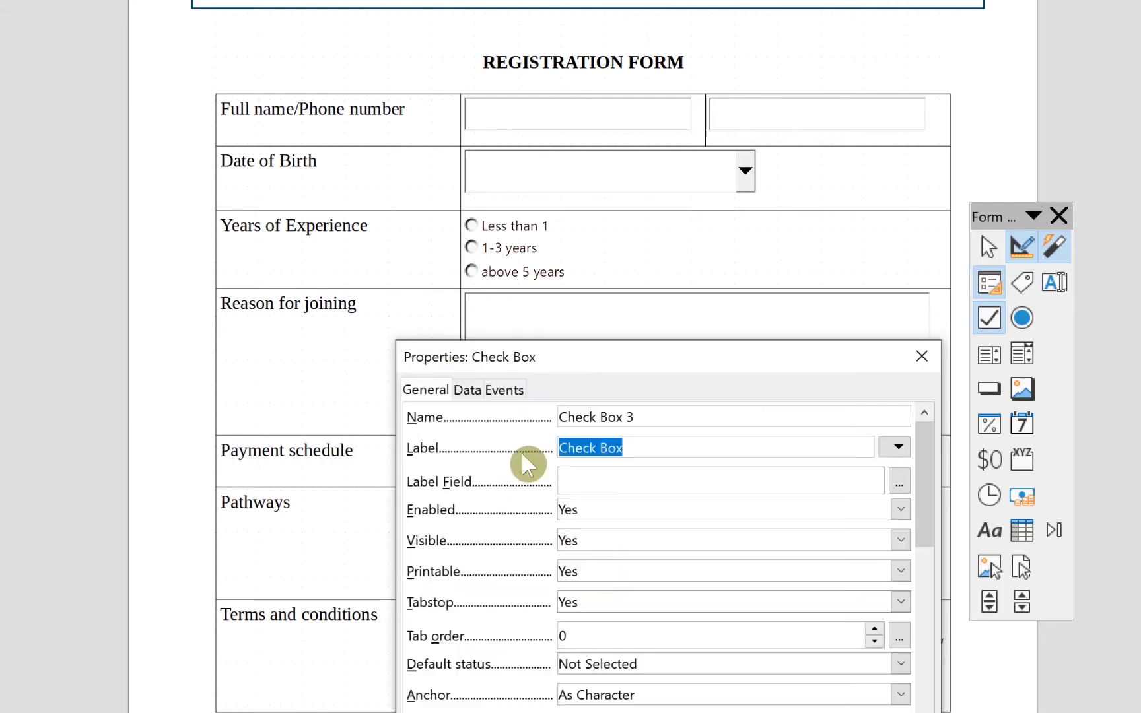
pyautogui.write('Effective coaching')
pyautogui.click(923, 355)
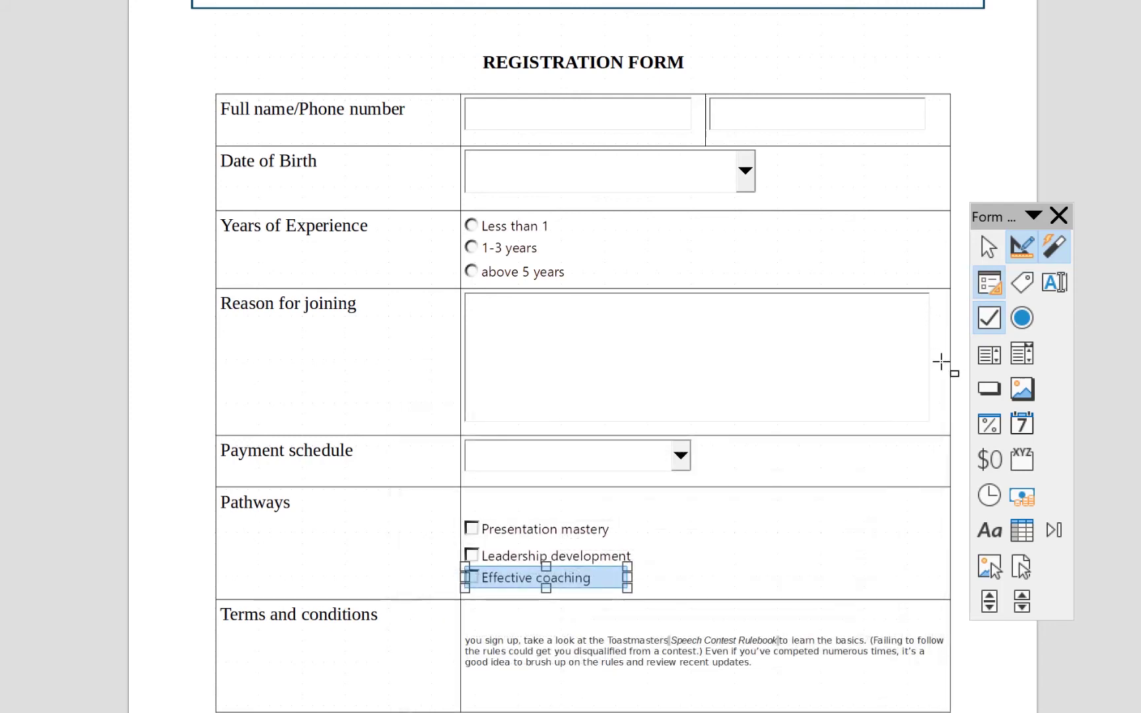
pyautogui.press('Escape')
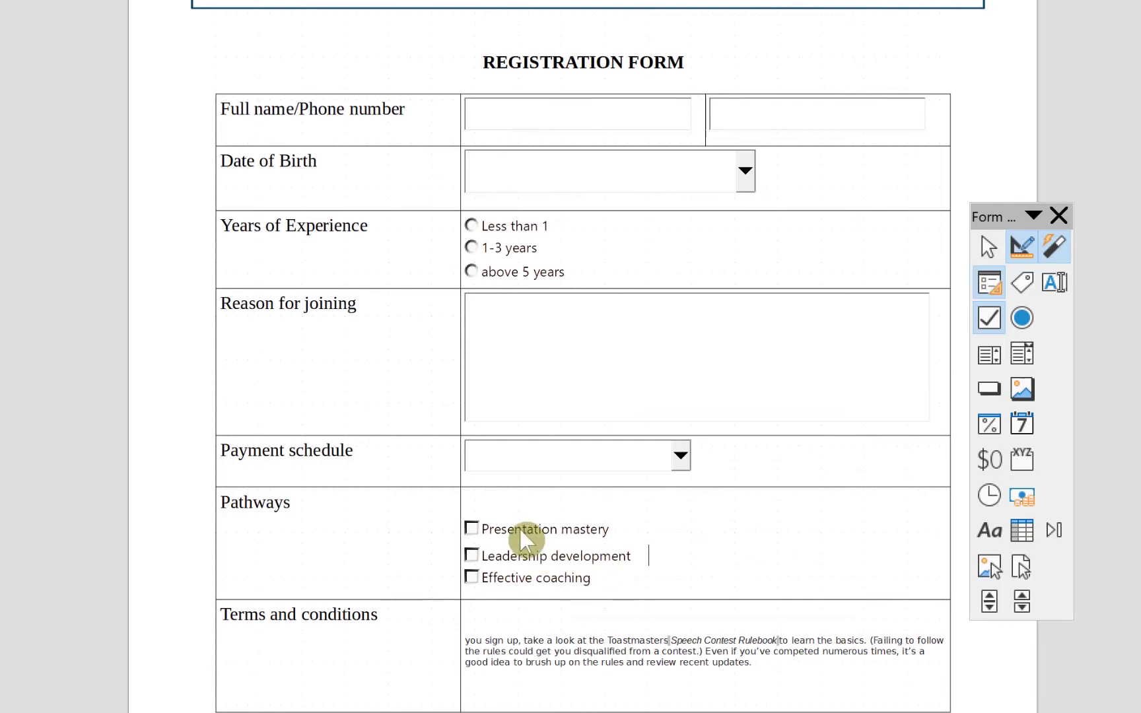
# Shift the Effective coaching check box slightly lower to even out the spacing of the Pathways check boxes
pyautogui.click(565, 532)
pyautogui.click(546, 529)
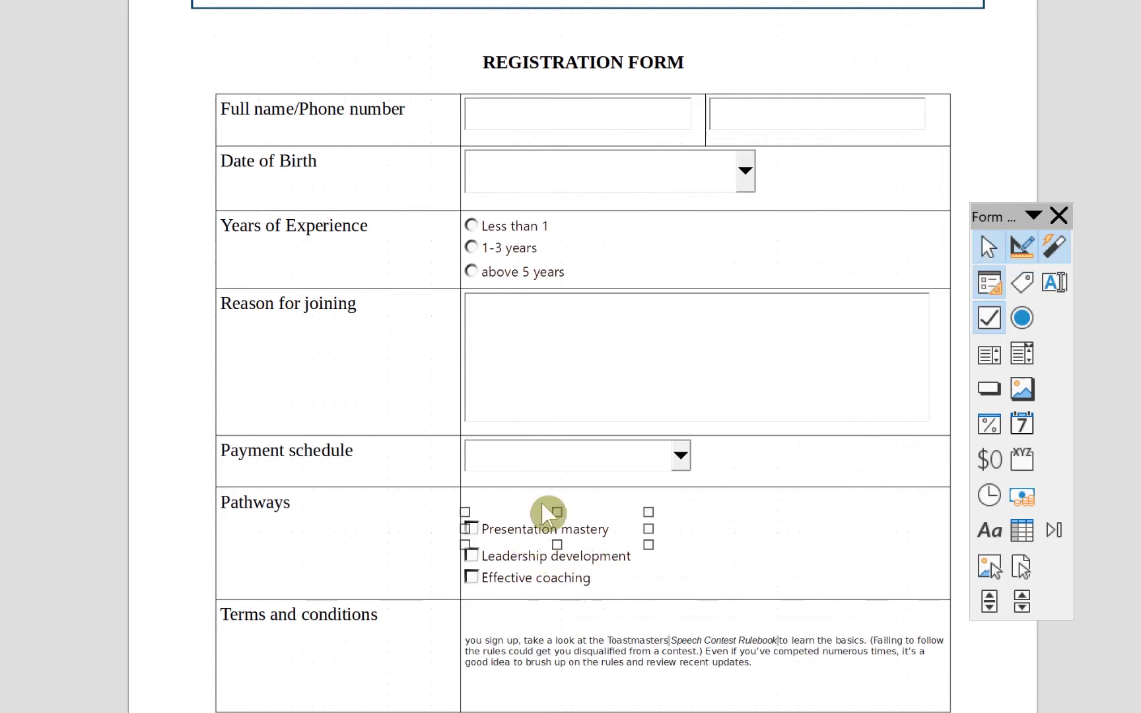
pyautogui.click(550, 577)
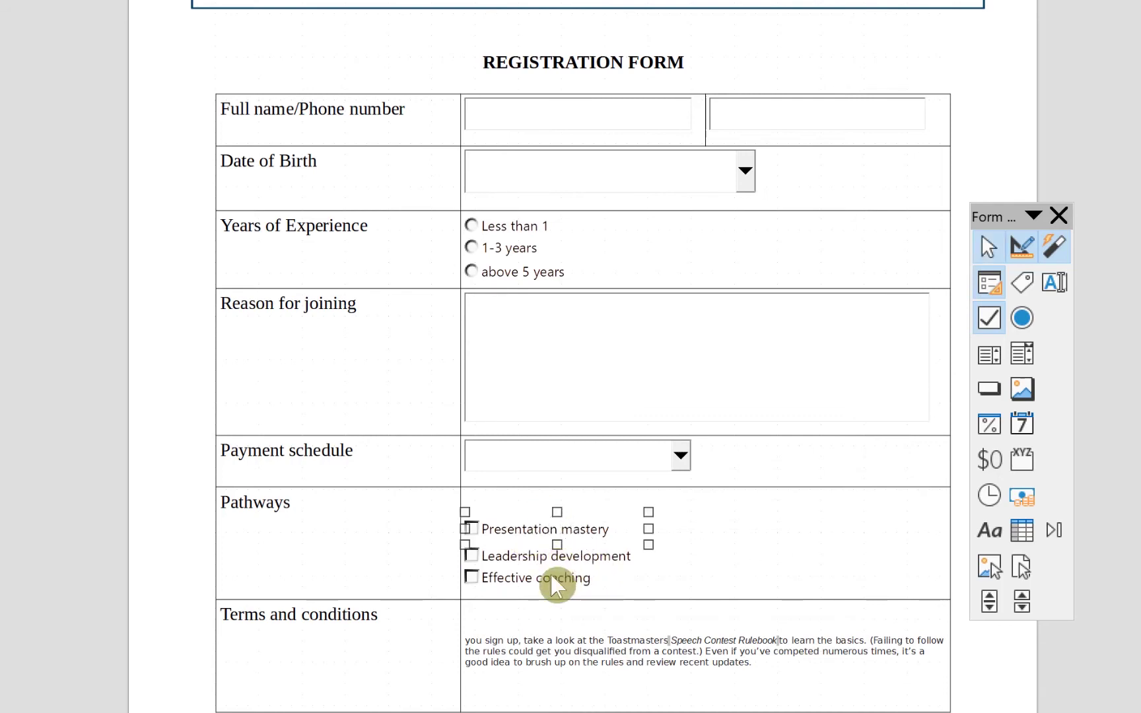
pyautogui.moveTo(548, 576); pyautogui.dragTo(549, 587)
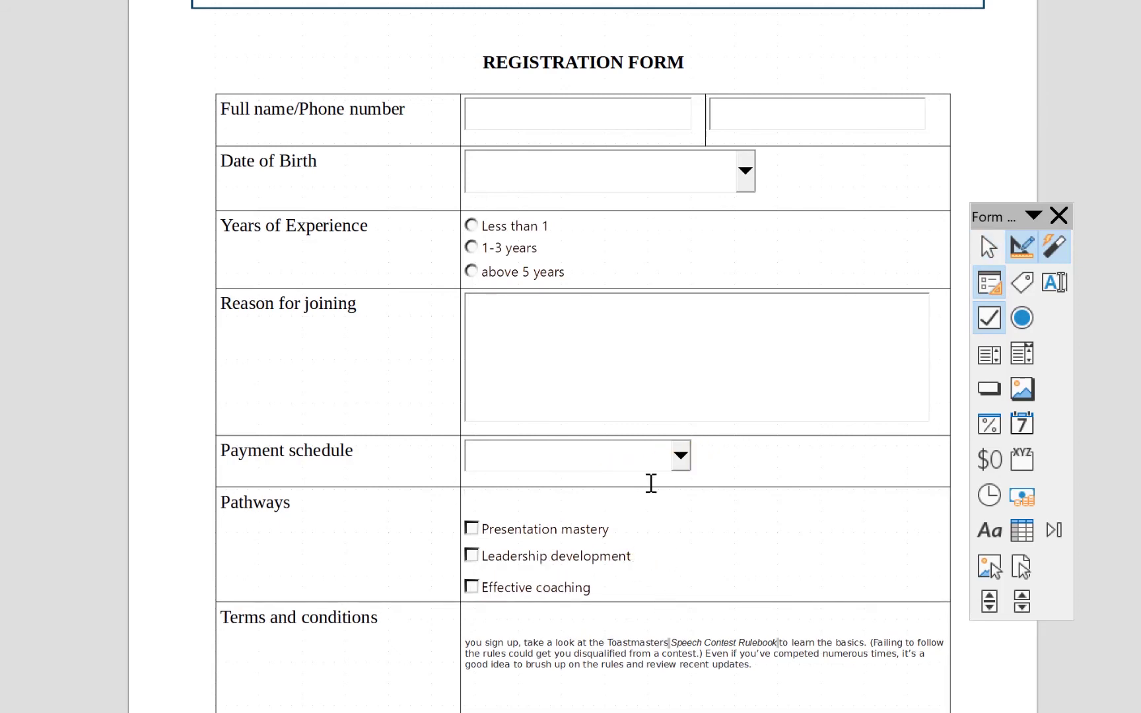
# Remove the blank line above the Pathways check boxes and shrink the row's height to fit them
pyautogui.click(605, 526)
pyautogui.press('BackSpace')
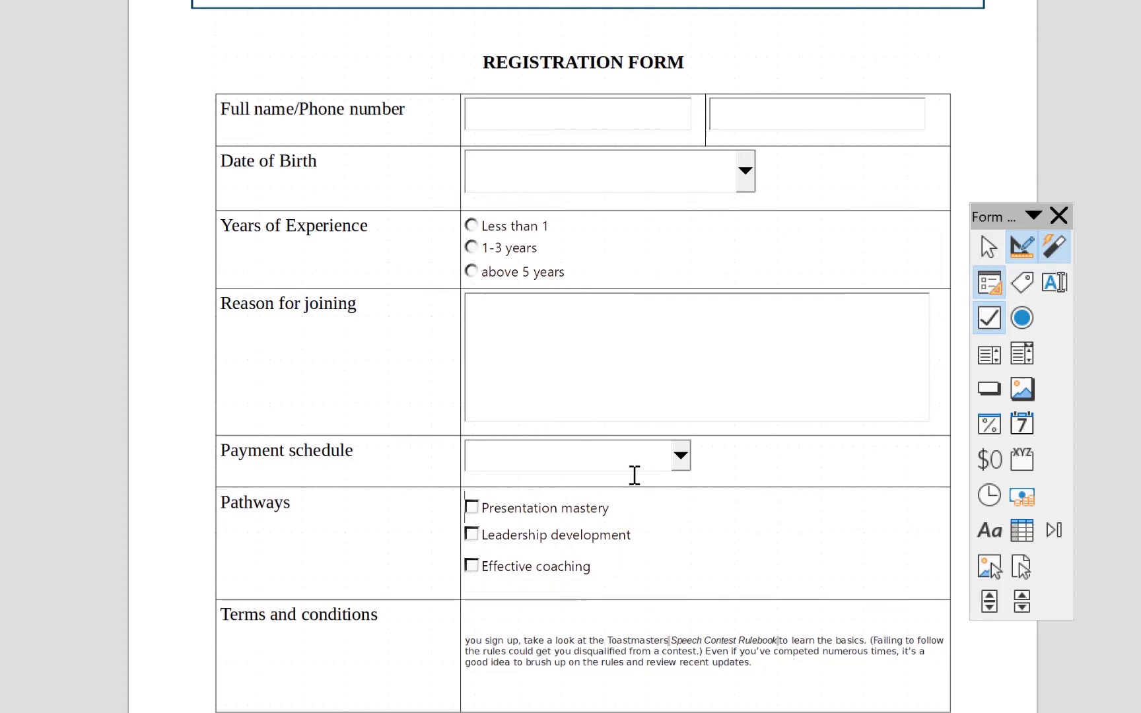
pyautogui.click(623, 576)
pyautogui.click(539, 581)
pyautogui.click(625, 588)
pyautogui.moveTo(634, 599); pyautogui.dragTo(627, 574)
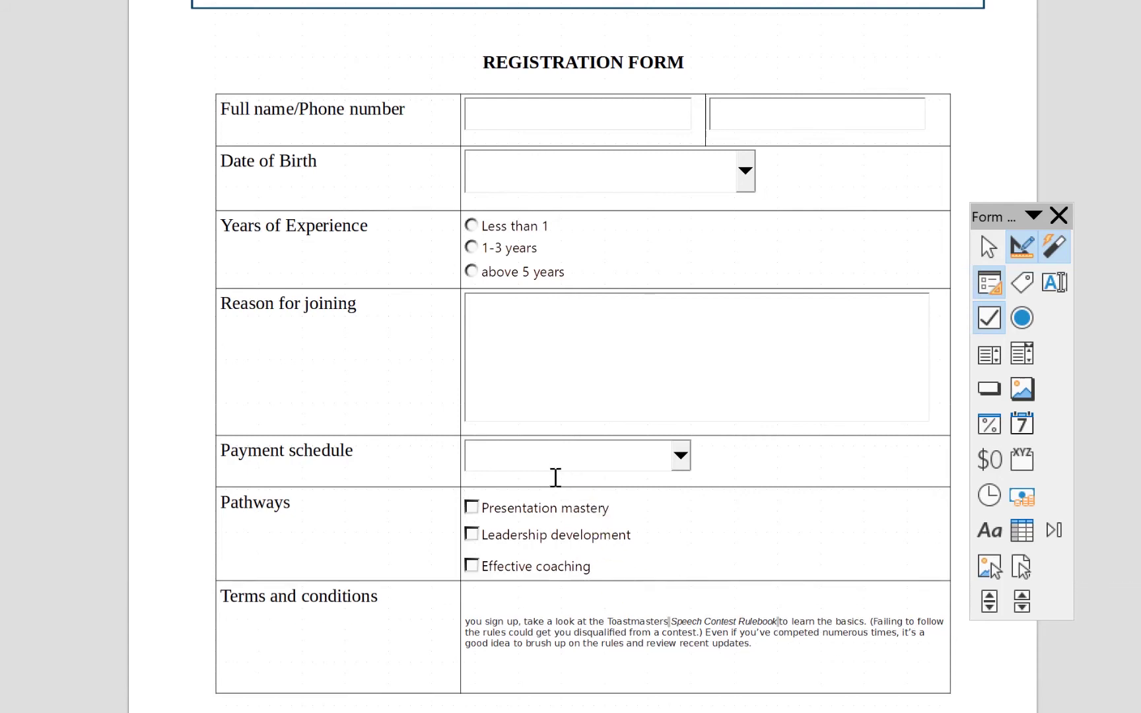
pyautogui.click(618, 542)
pyautogui.click(629, 561)
pyautogui.click(497, 538)
# Draw a check box above the text in the Terms and conditions cell and label it "I accept the terms and conditions"
pyautogui.click(1000, 350)
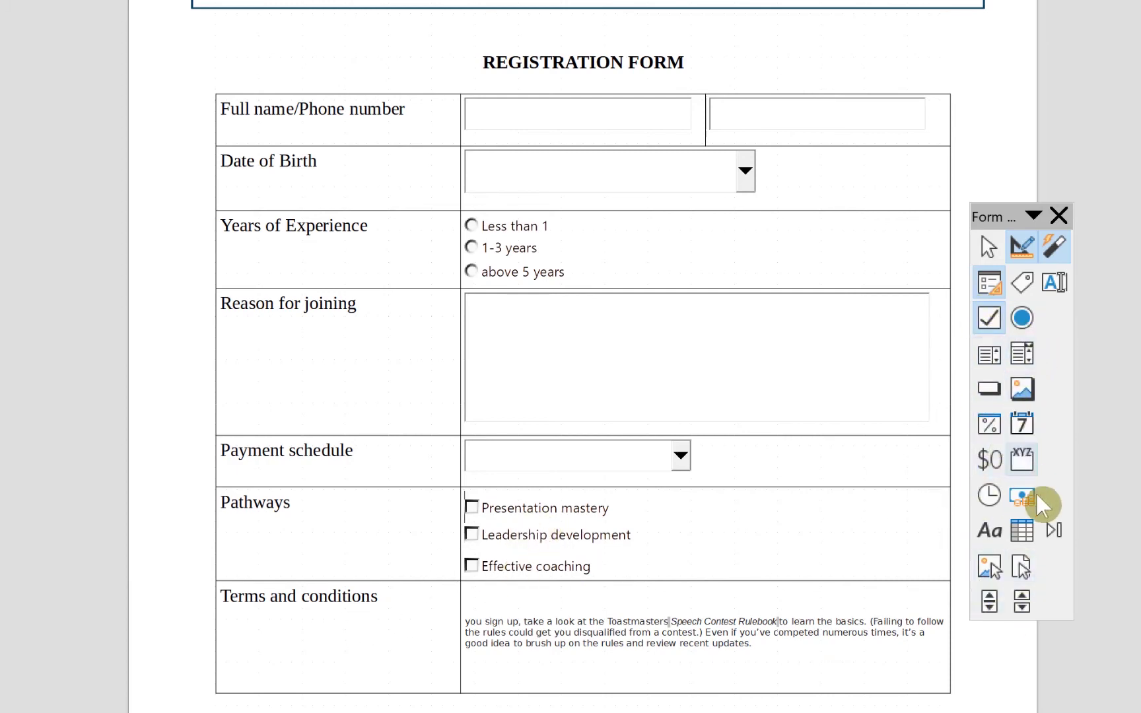
pyautogui.click(980, 309)
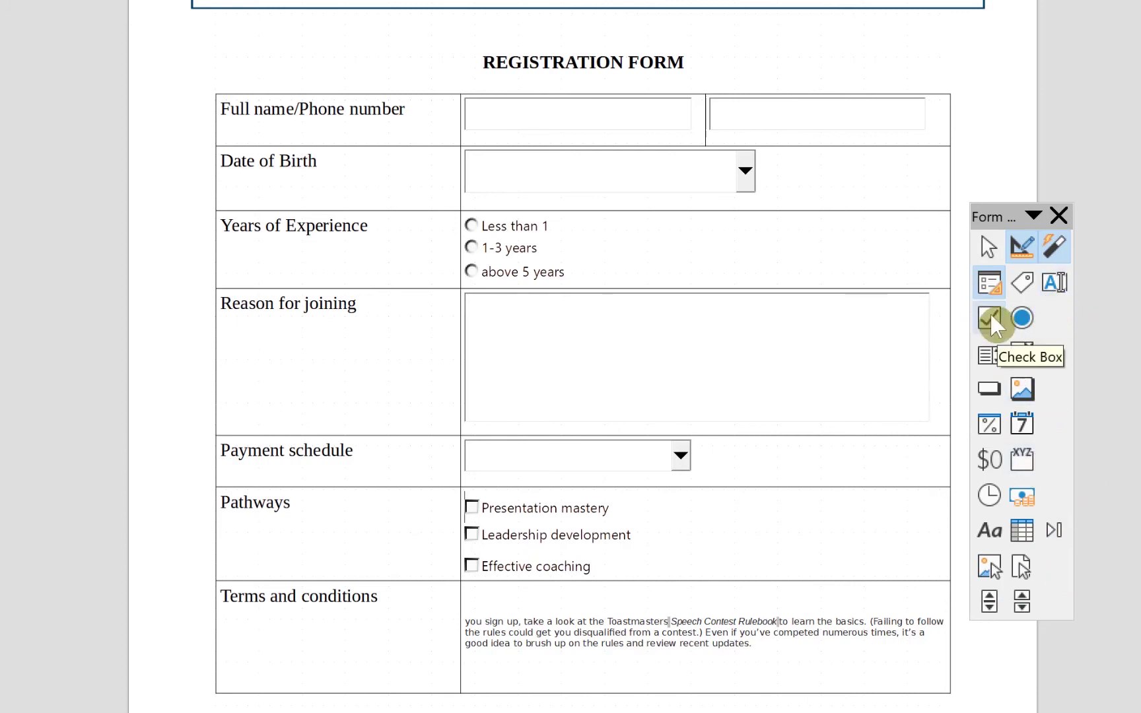
pyautogui.moveTo(469, 591); pyautogui.dragTo(702, 605)
pyautogui.doubleClick(513, 595)
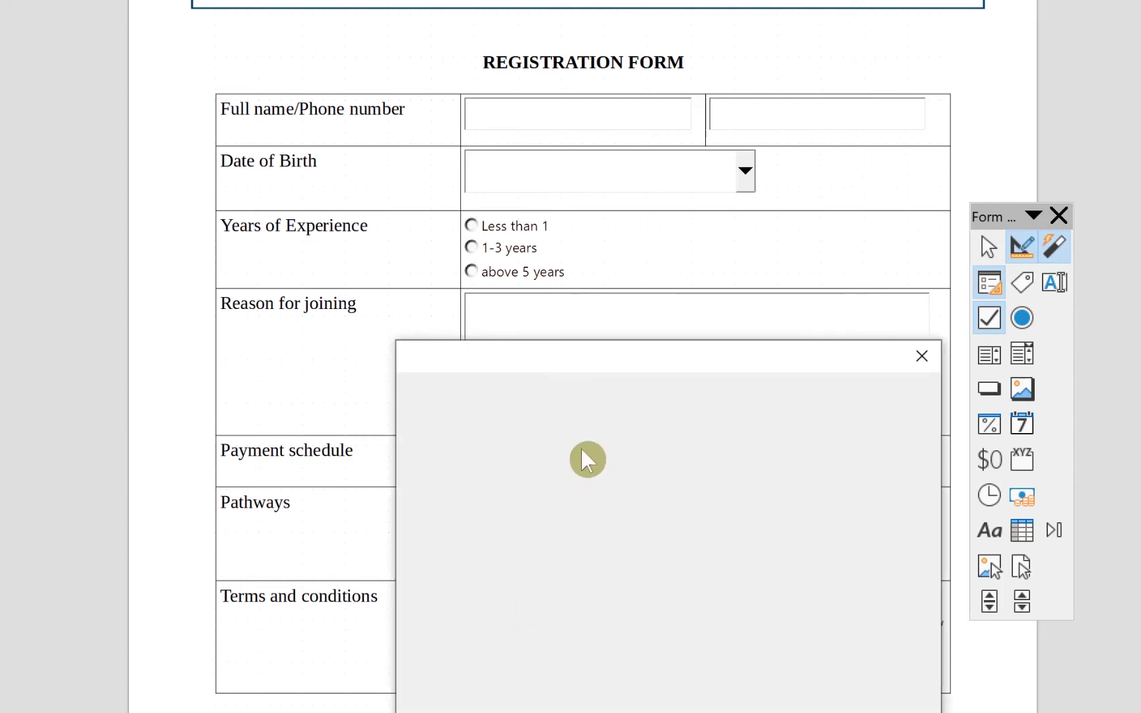
pyautogui.moveTo(654, 449); pyautogui.dragTo(493, 464)
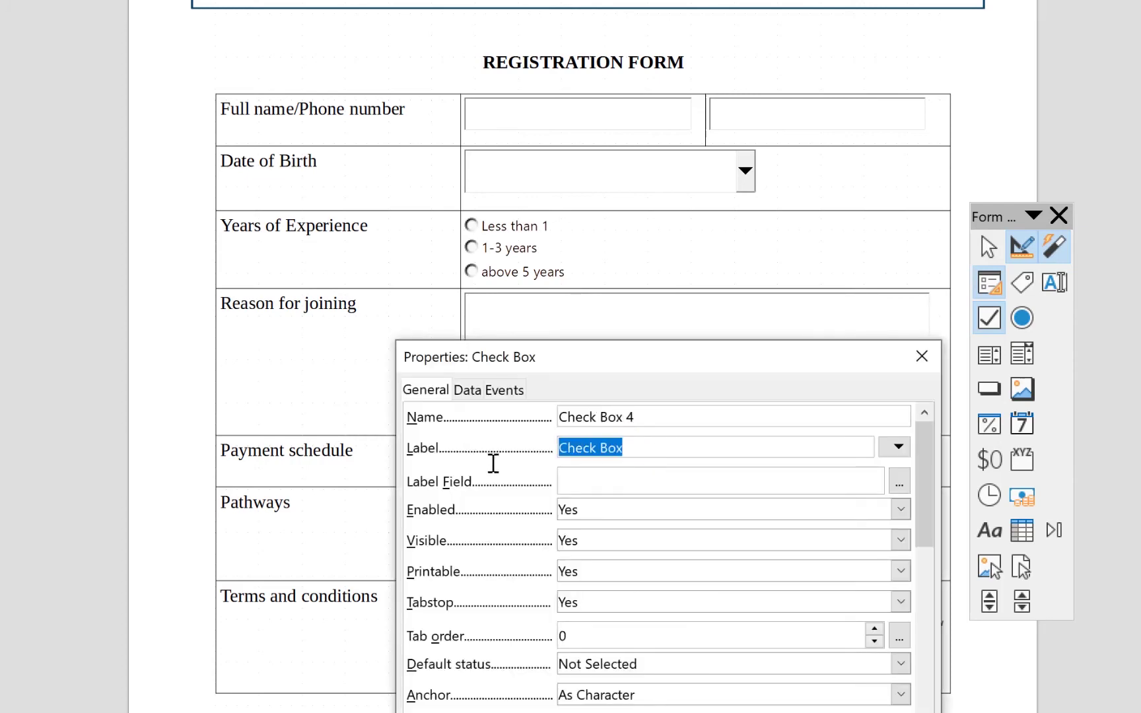
pyautogui.write('I accept the terms and conditions')
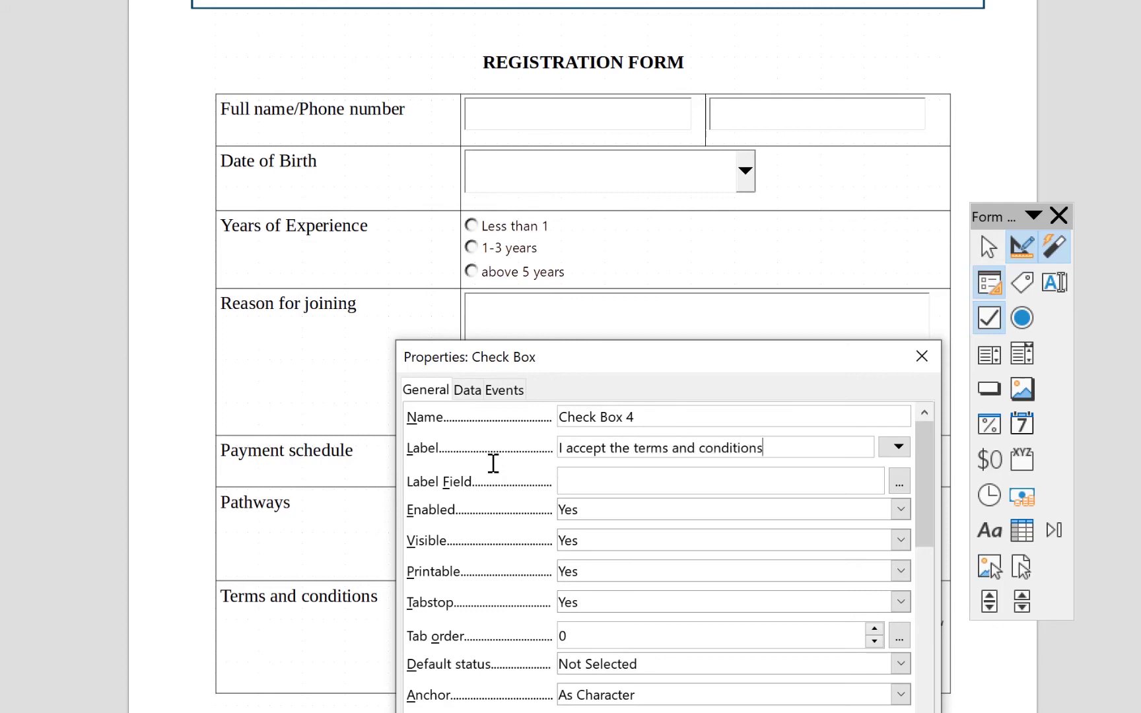
pyautogui.click(922, 357)
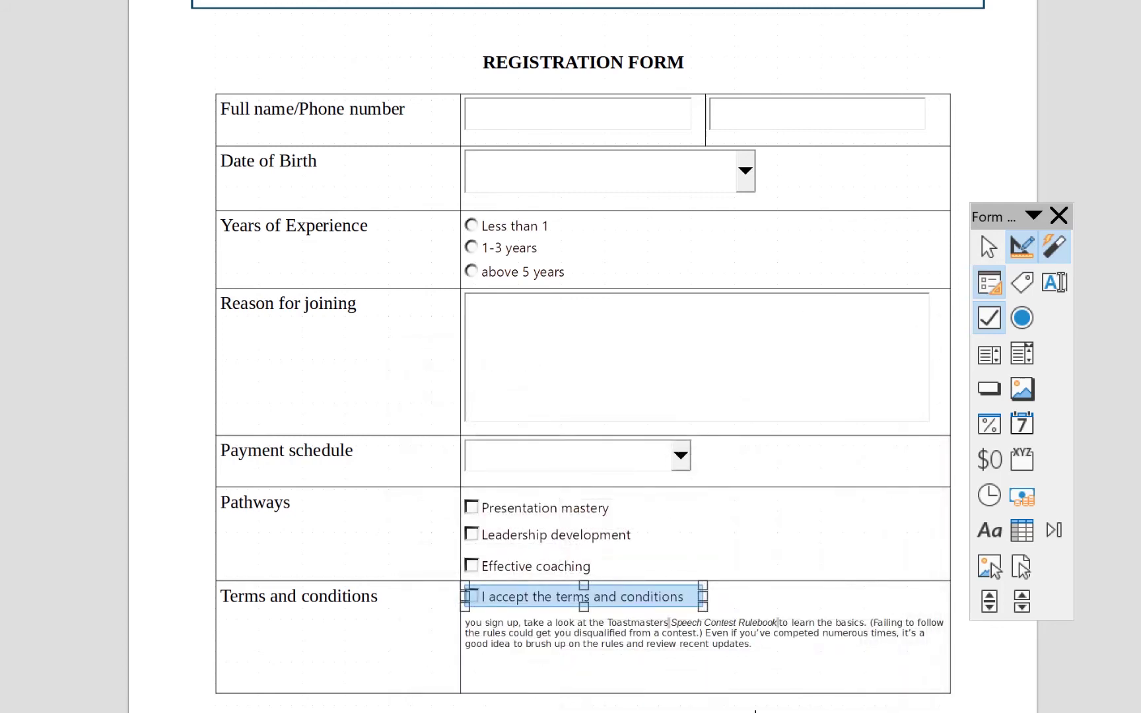
pyautogui.click(755, 710)
pyautogui.click(472, 603)
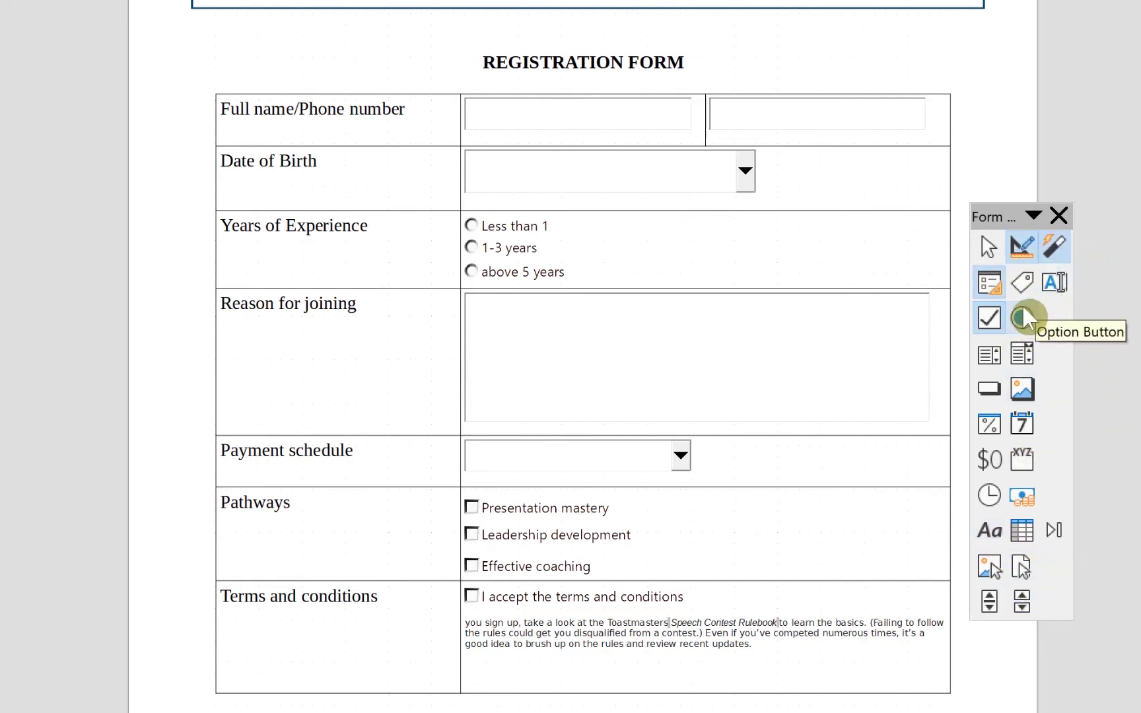
# Look over the completed registration form and turn off Design Mode for its form controls
pyautogui.scroll(5, 818, 357)
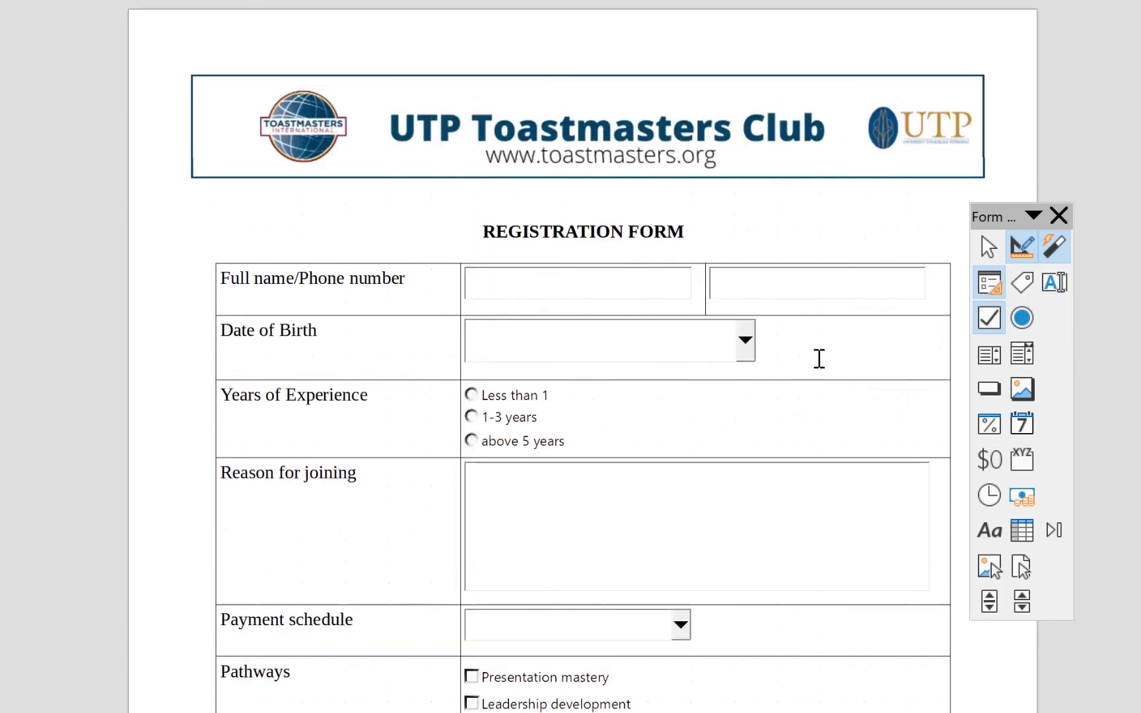
pyautogui.scroll(-7, 737, 408)
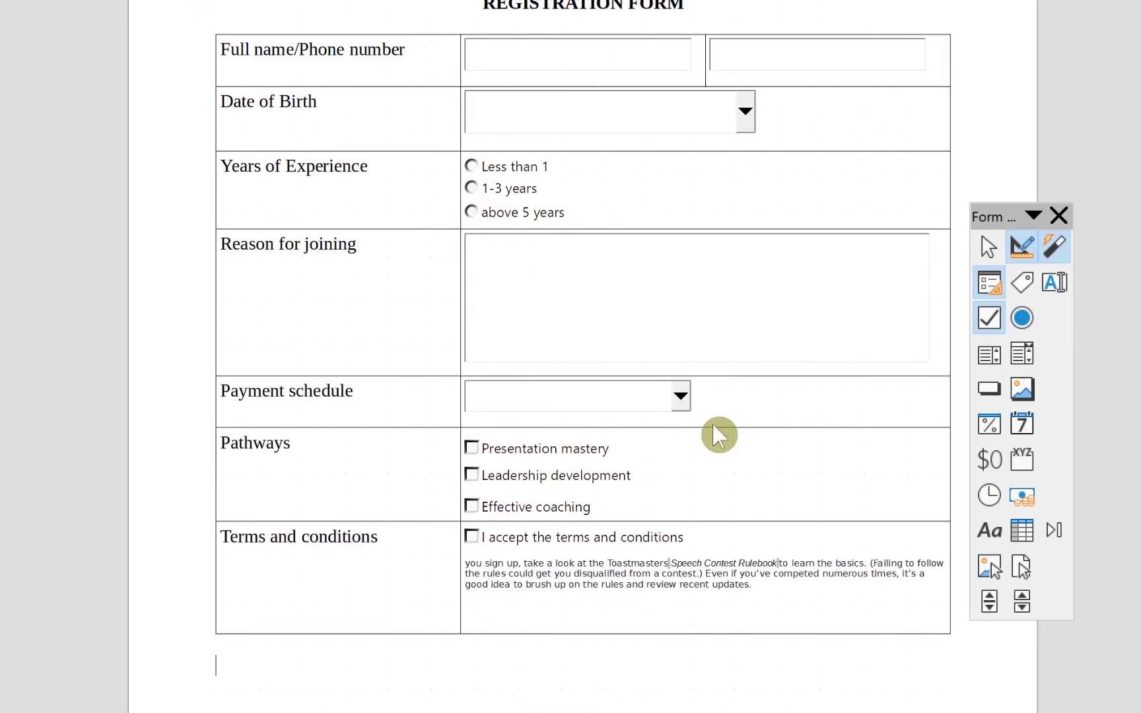
pyautogui.click(1019, 243)
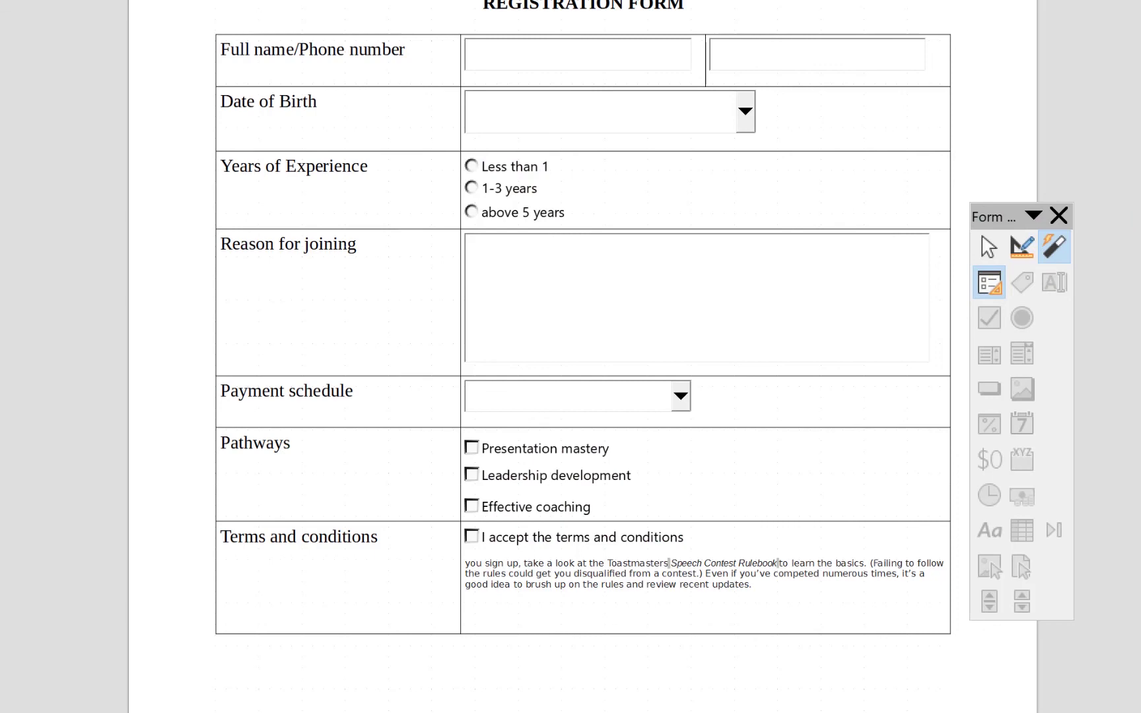
# Export the registration form directly as a PDF named "reg utp" in the Documents folder
pyautogui.scroll(5, 584, 356)
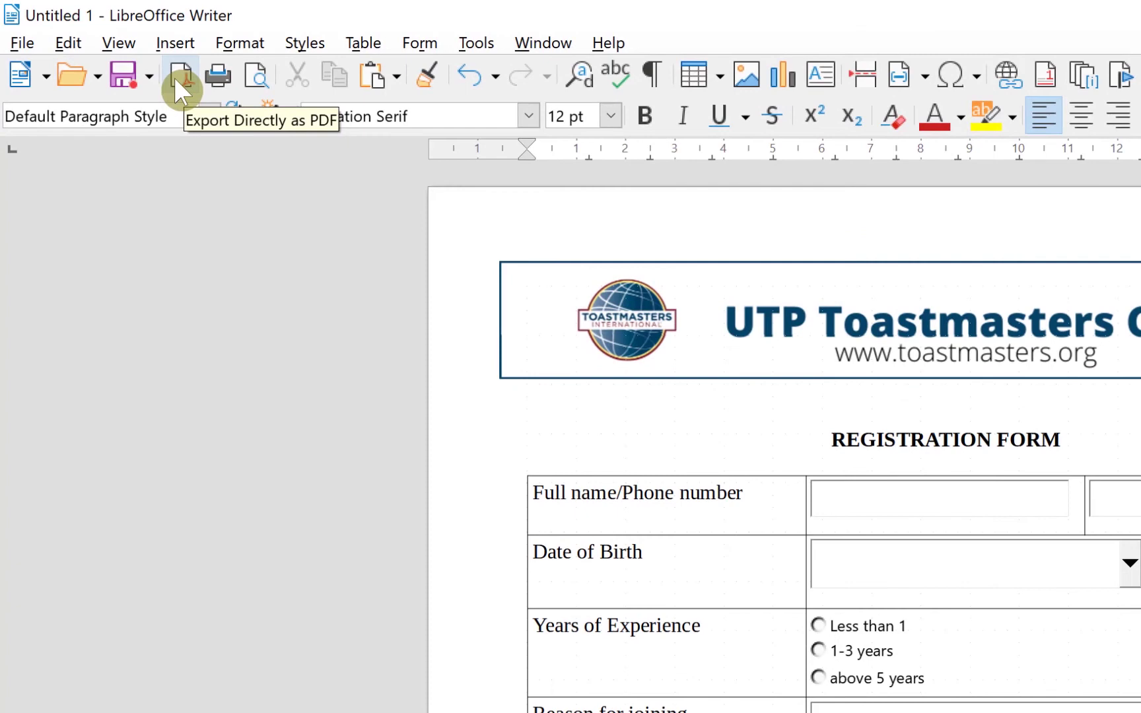
pyautogui.click(175, 79)
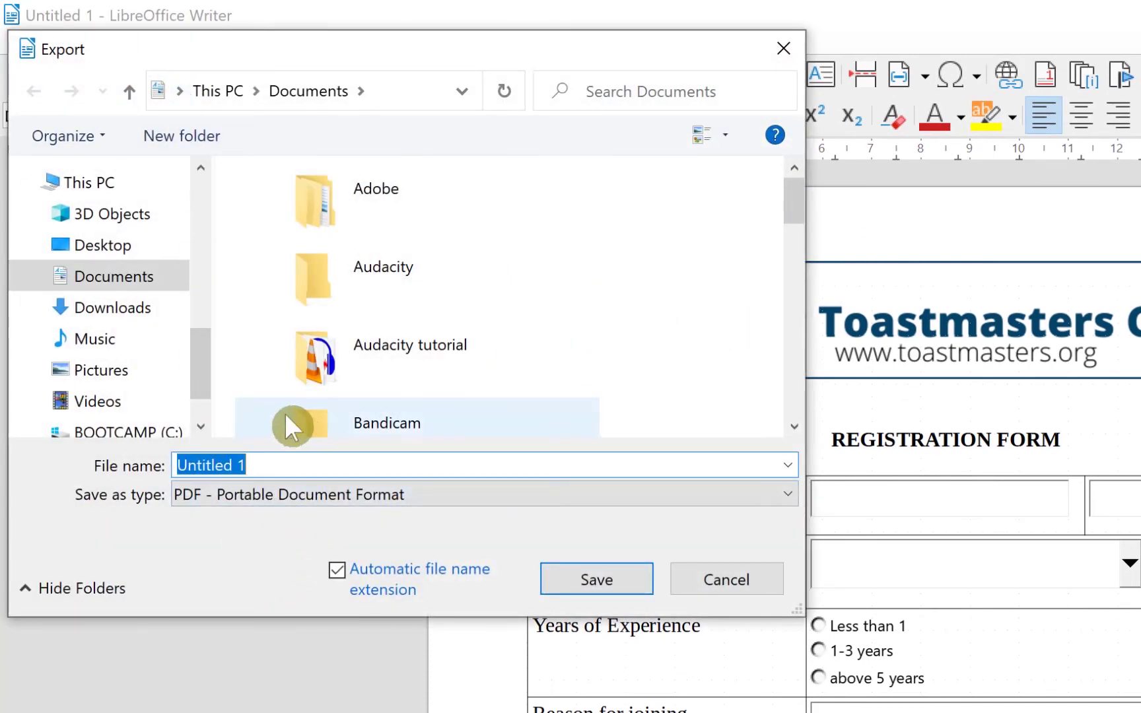
pyautogui.click(116, 247)
pyautogui.click(135, 282)
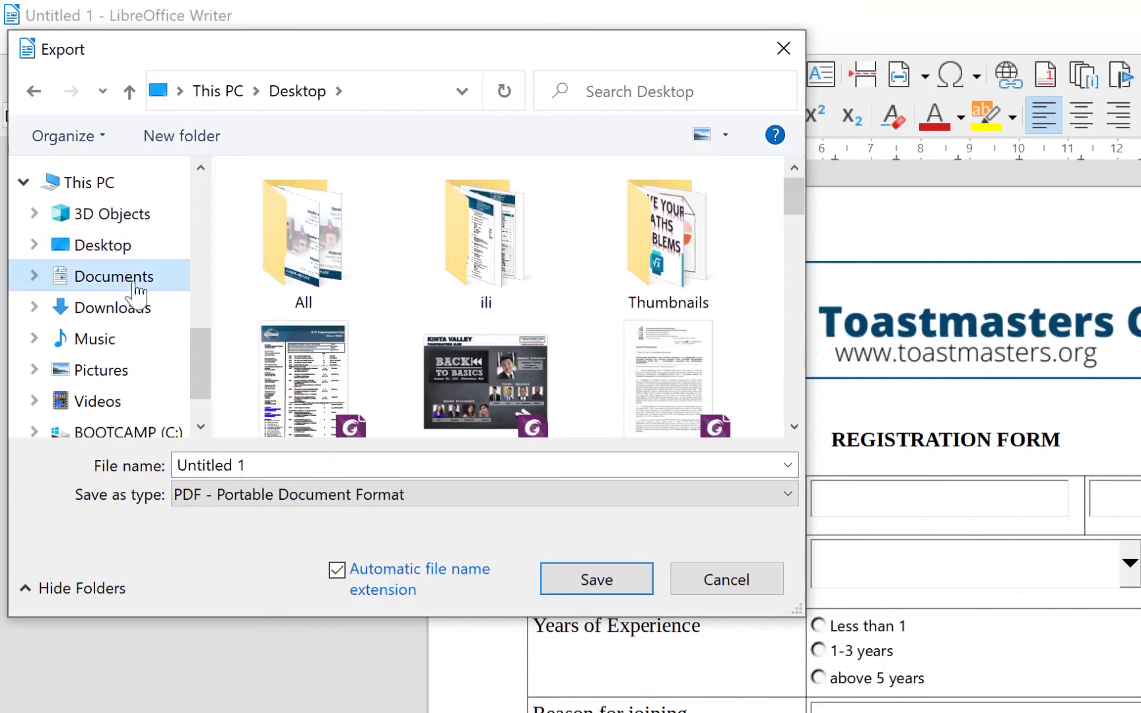
pyautogui.click(363, 461)
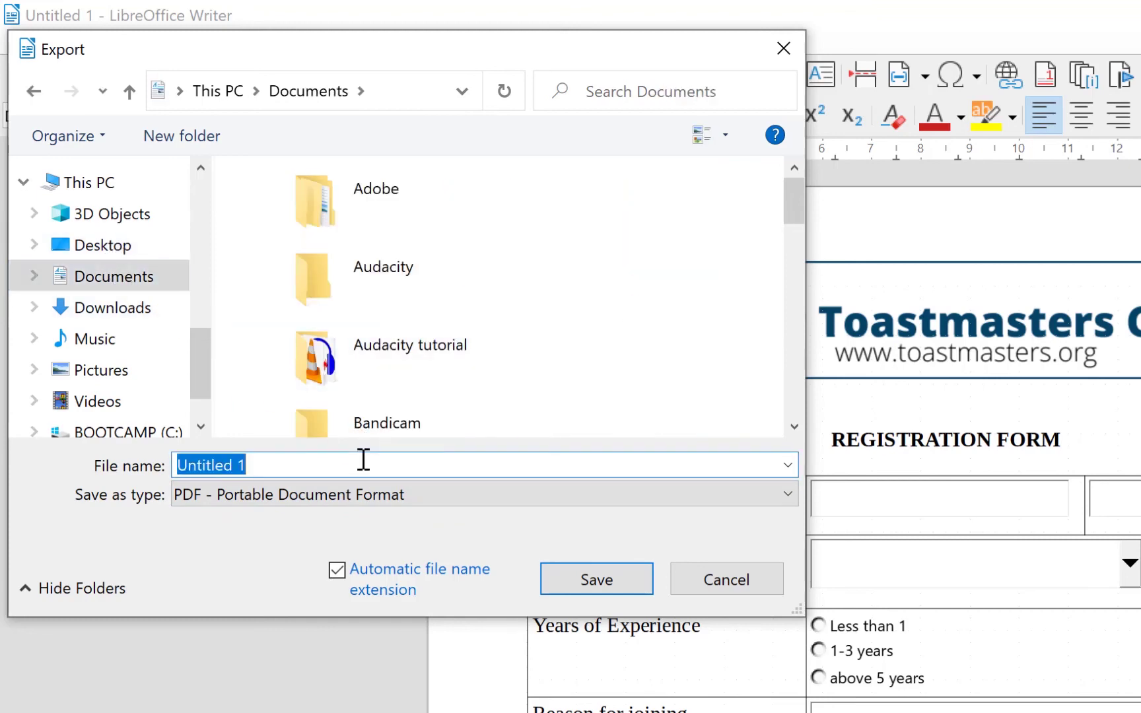
pyautogui.write('r')
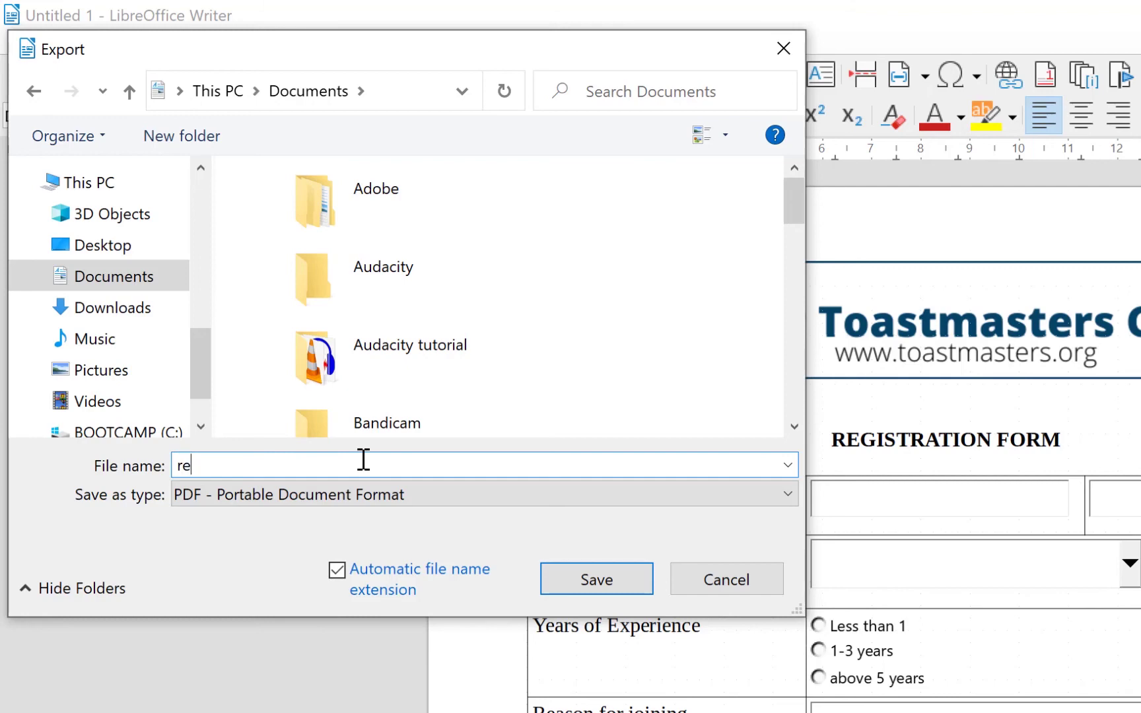
pyautogui.write('e')
pyautogui.click(619, 583)
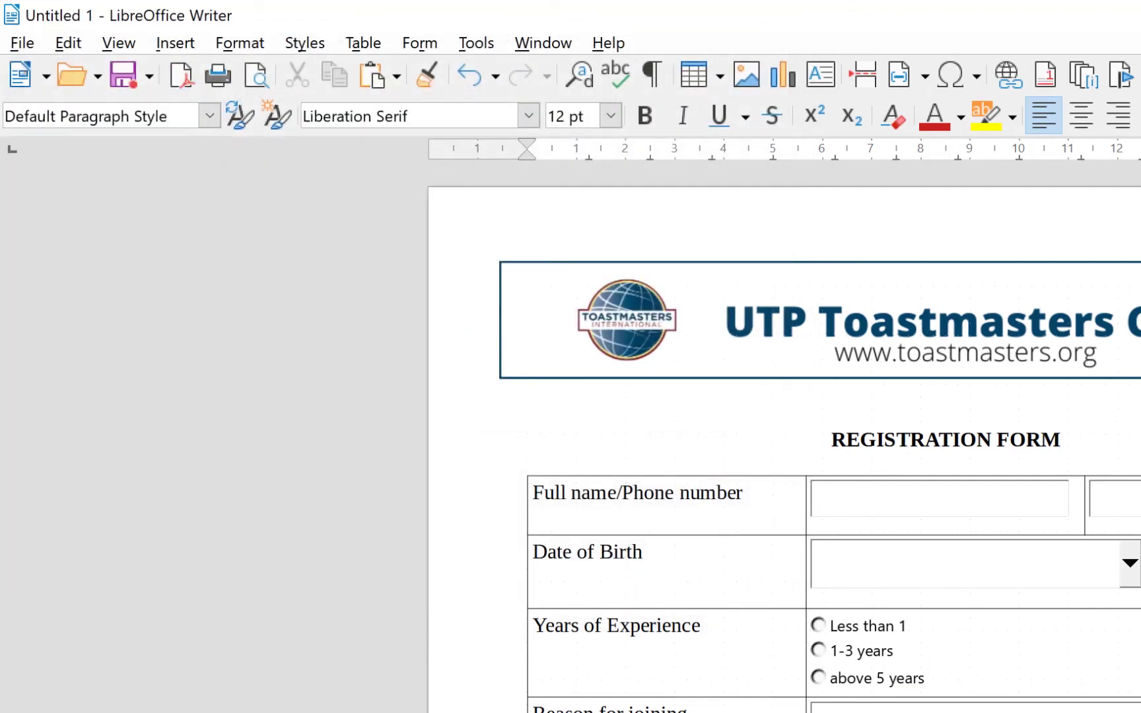
# Open the exported "reg utp" PDF from the Documents folder in File Explorer
pyautogui.press('super')
pyautogui.press('Escape')
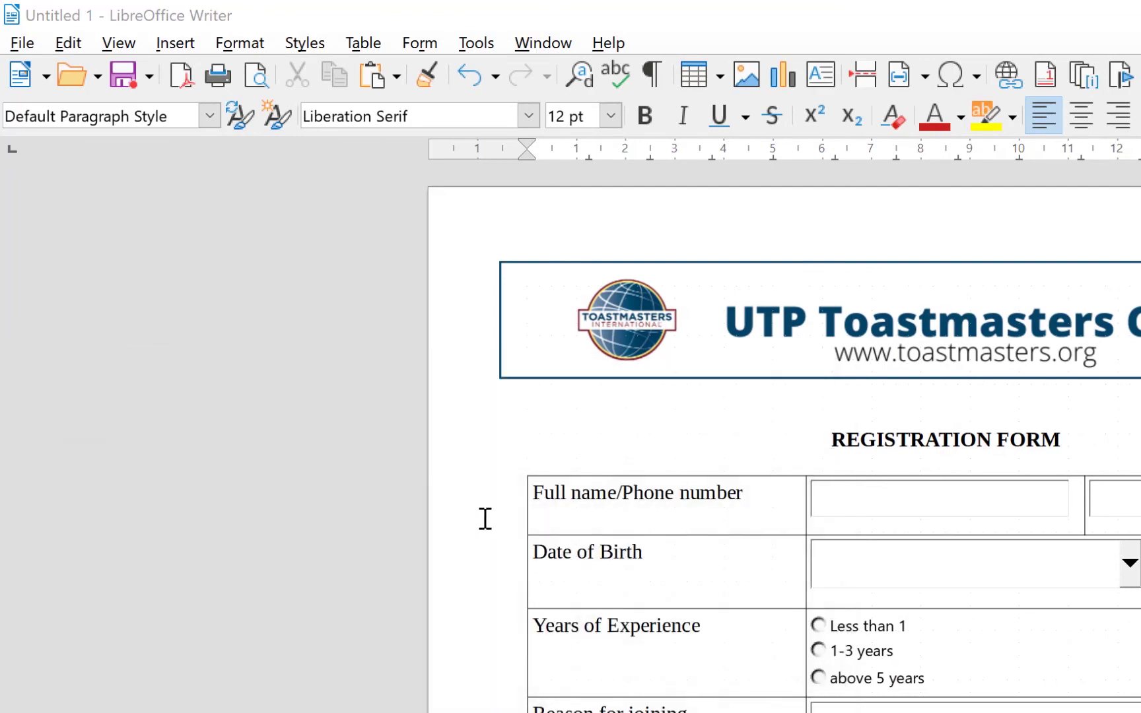
pyautogui.press('super+e')
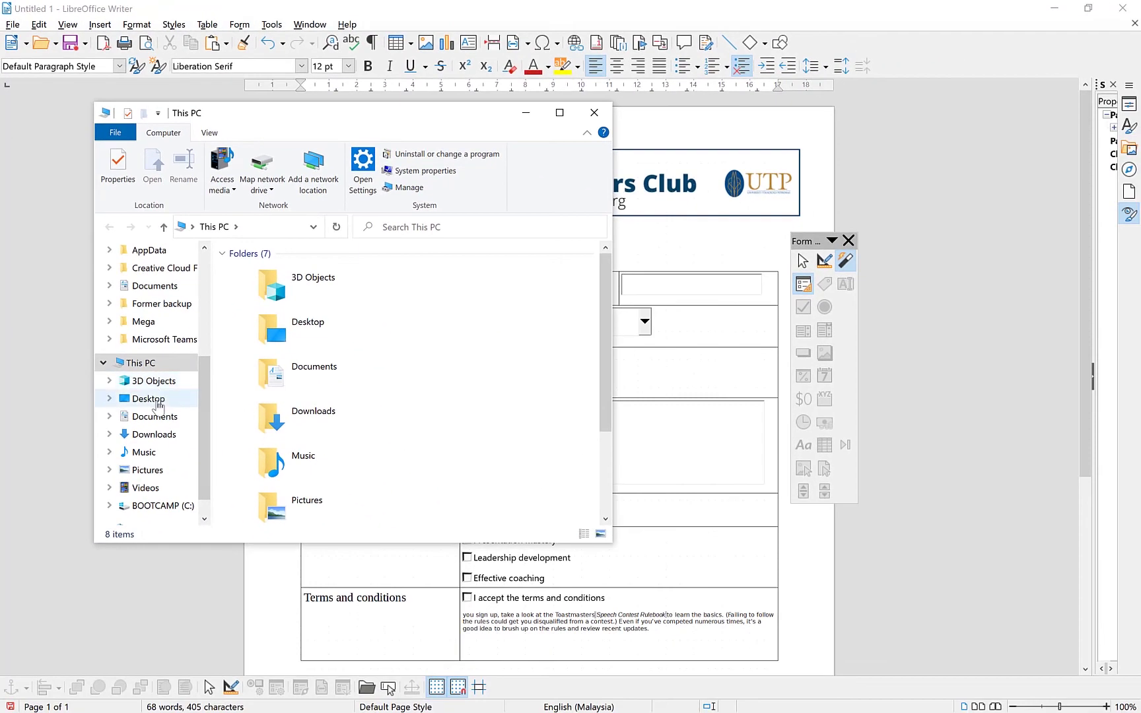
pyautogui.click(155, 416)
pyautogui.click(316, 347)
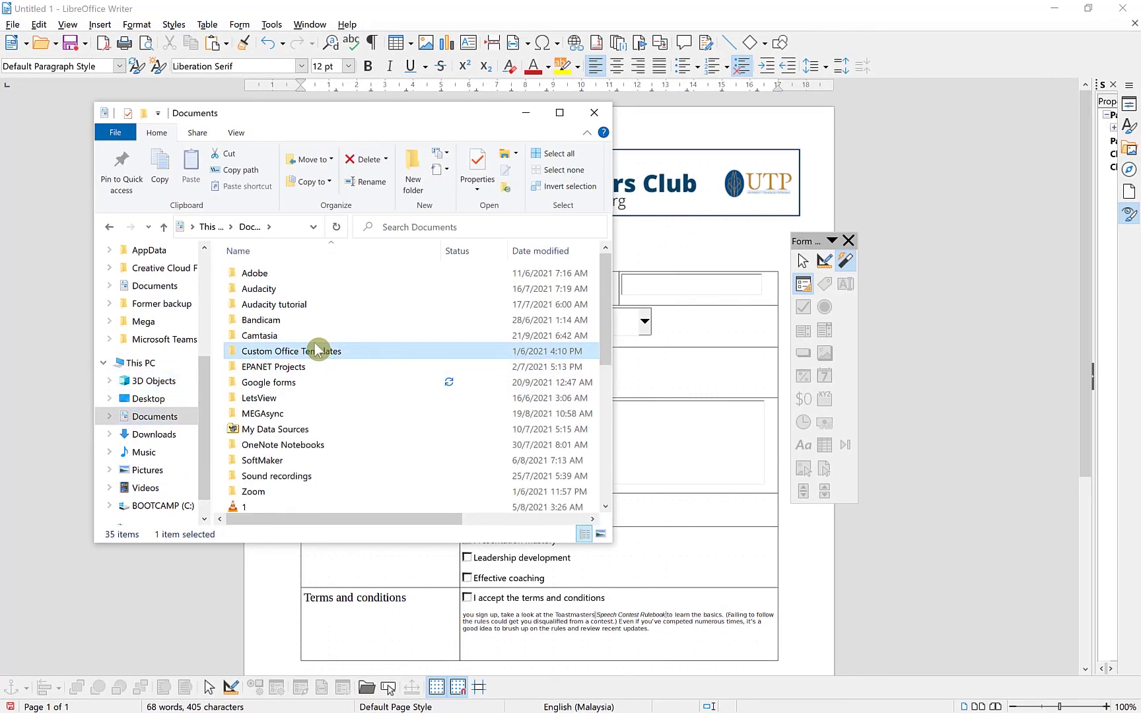
pyautogui.press('r')
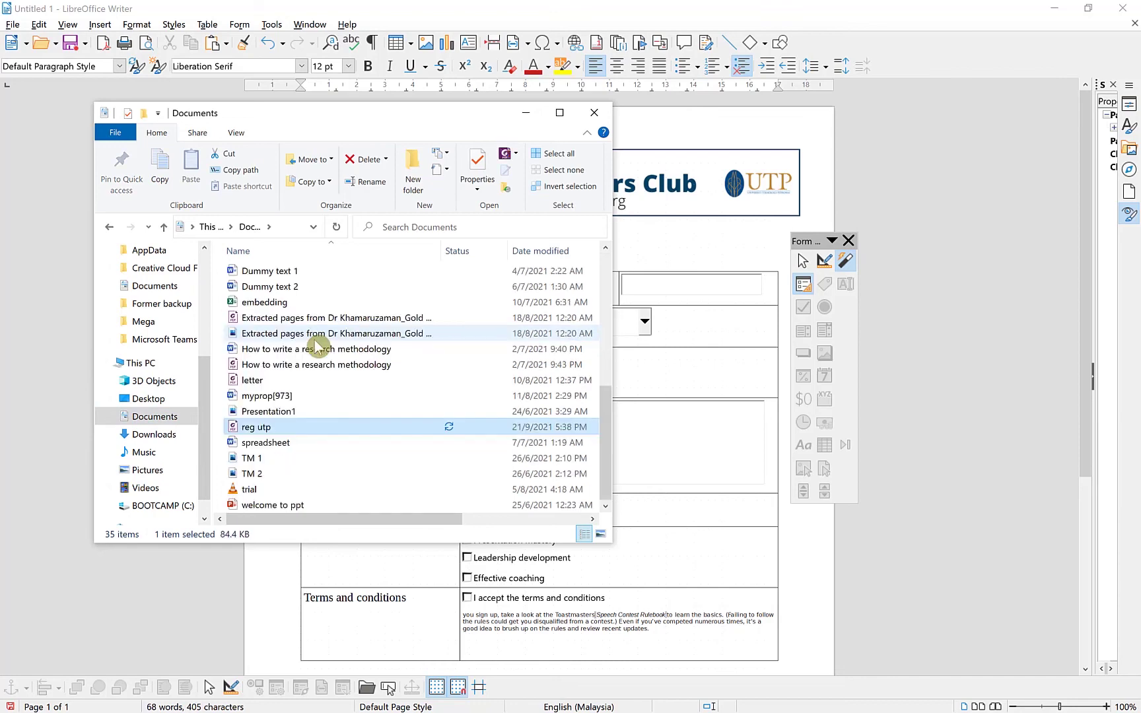
pyautogui.doubleClick(288, 429)
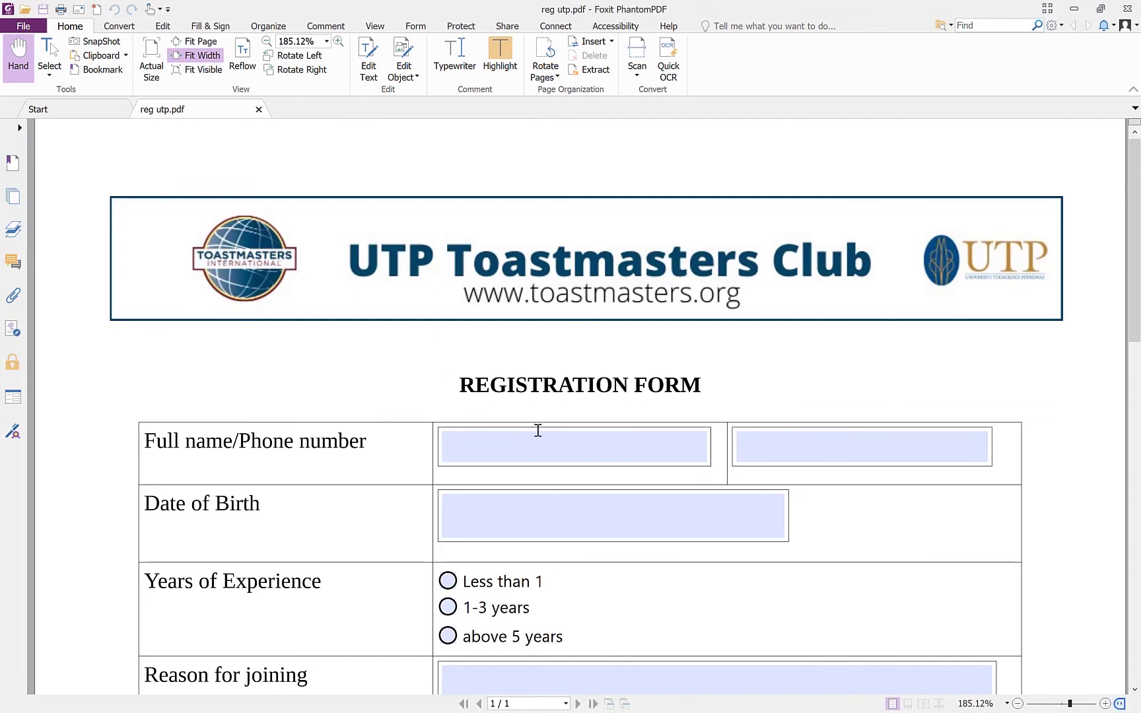
# Check that the name, phone number, date of birth and reason fields accept input, and examine the remaining controls down to the terms and conditions
pyautogui.click(522, 443)
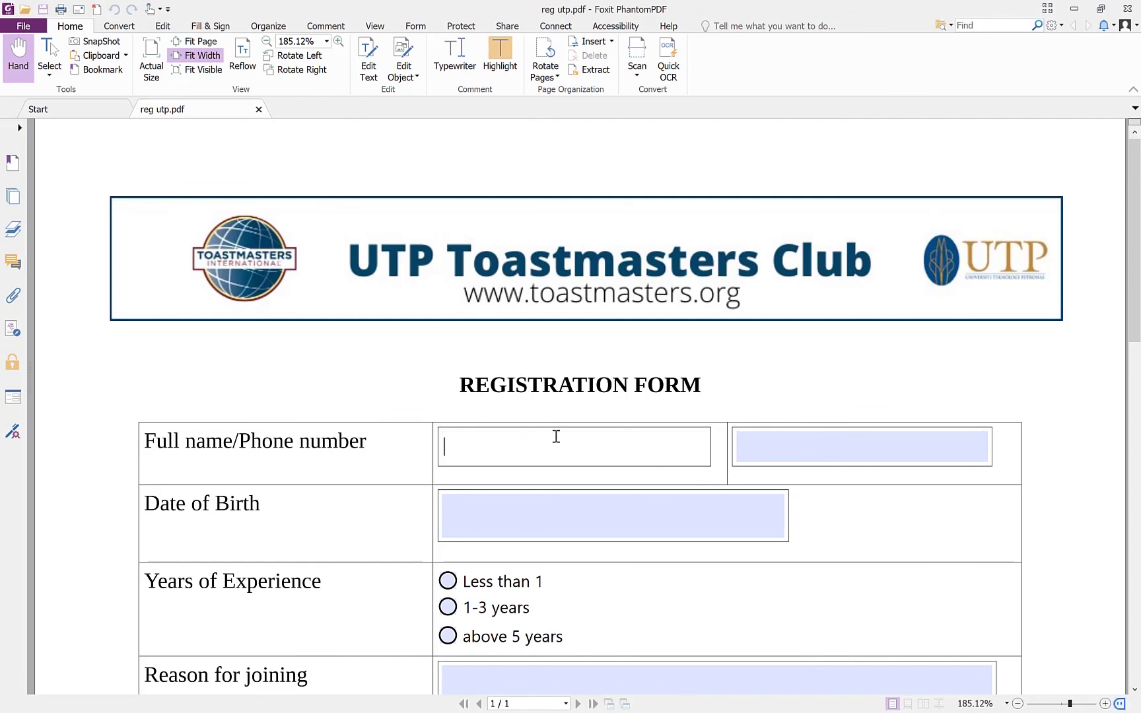
pyautogui.scroll(-2, 601, 433)
pyautogui.click(750, 414)
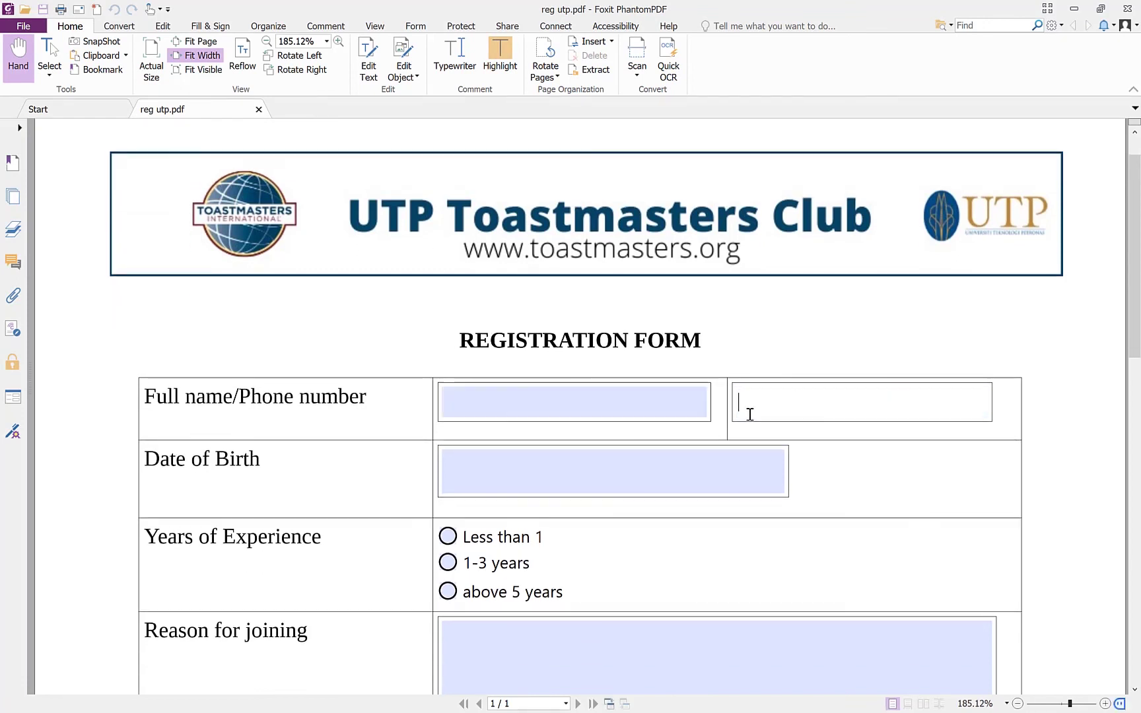
pyautogui.click(480, 482)
pyautogui.scroll(-3, 595, 528)
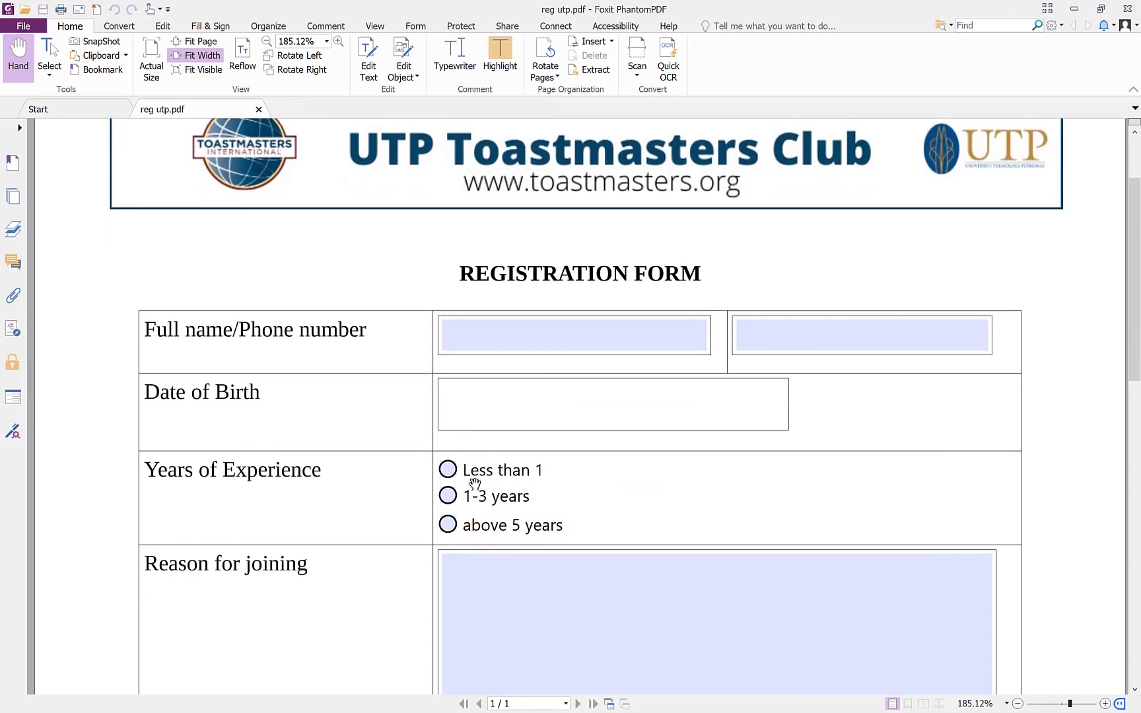
pyautogui.scroll(-4, 502, 542)
pyautogui.click(525, 551)
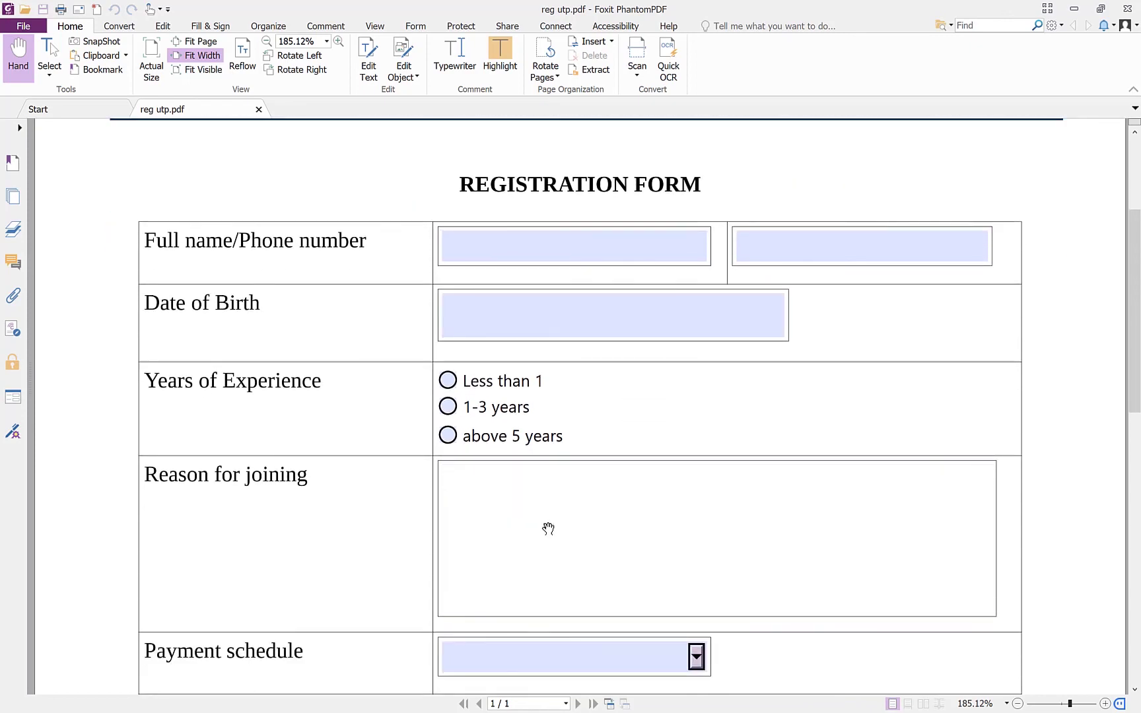
pyautogui.scroll(-12, 549, 528)
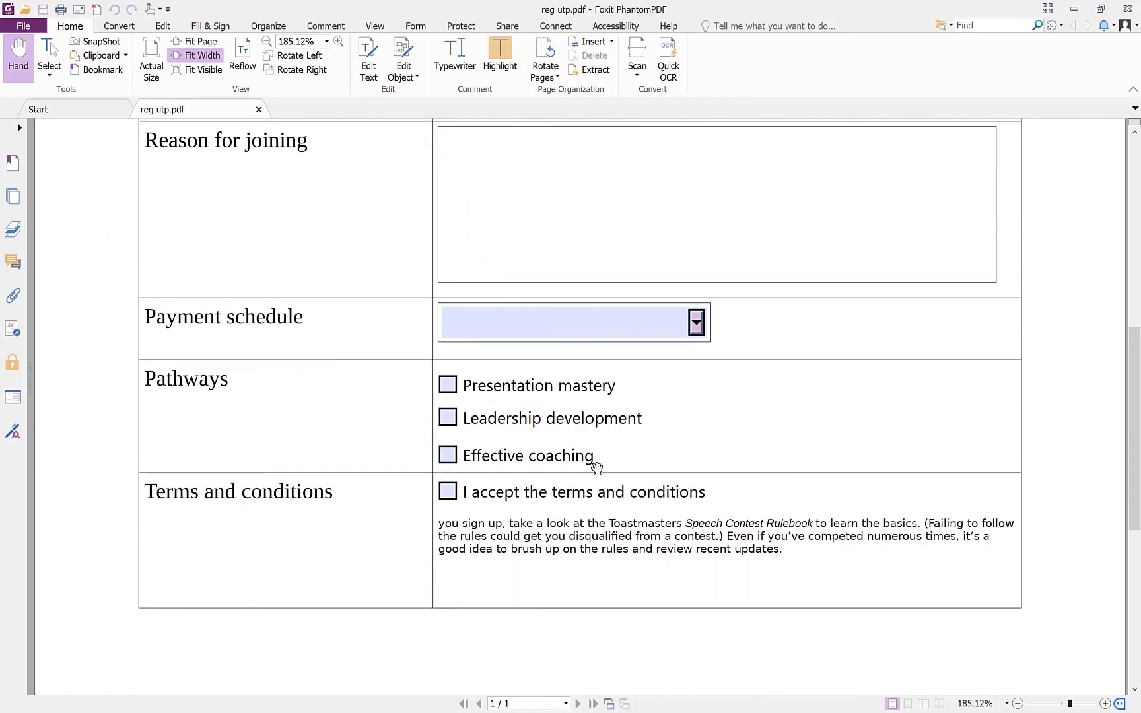
# Switch back to LibreOffice Writer and open the PDF export options for the registration form
pyautogui.click(1080, 10)
pyautogui.click(160, 556)
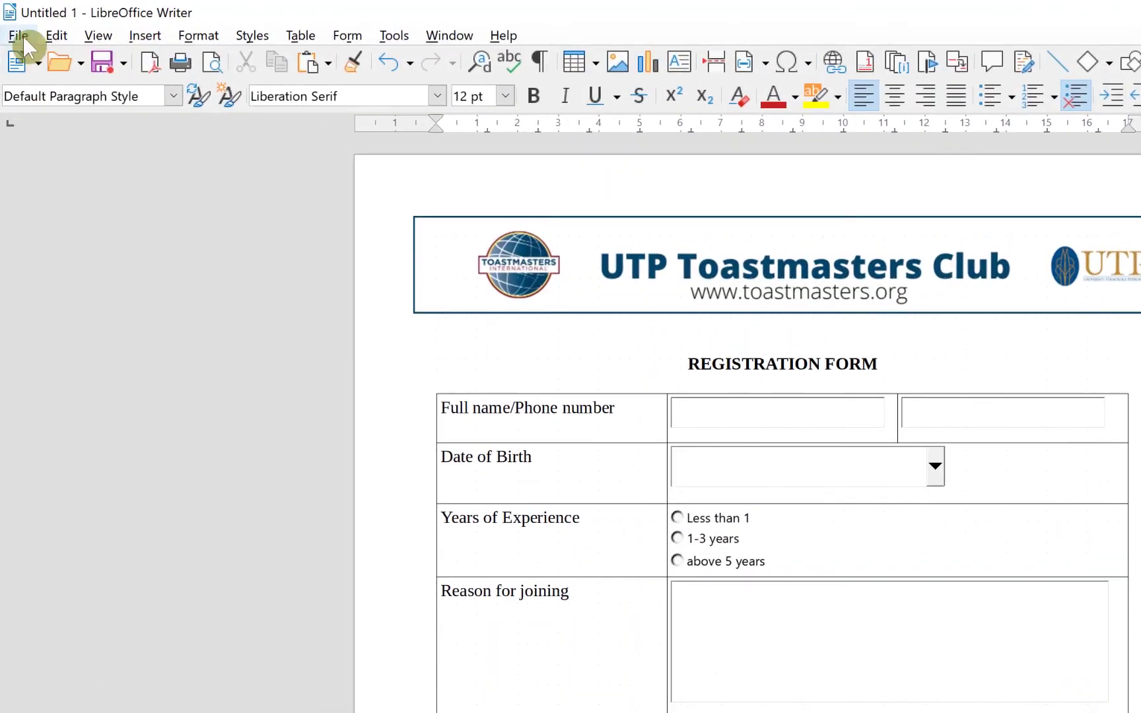
pyautogui.click(22, 38)
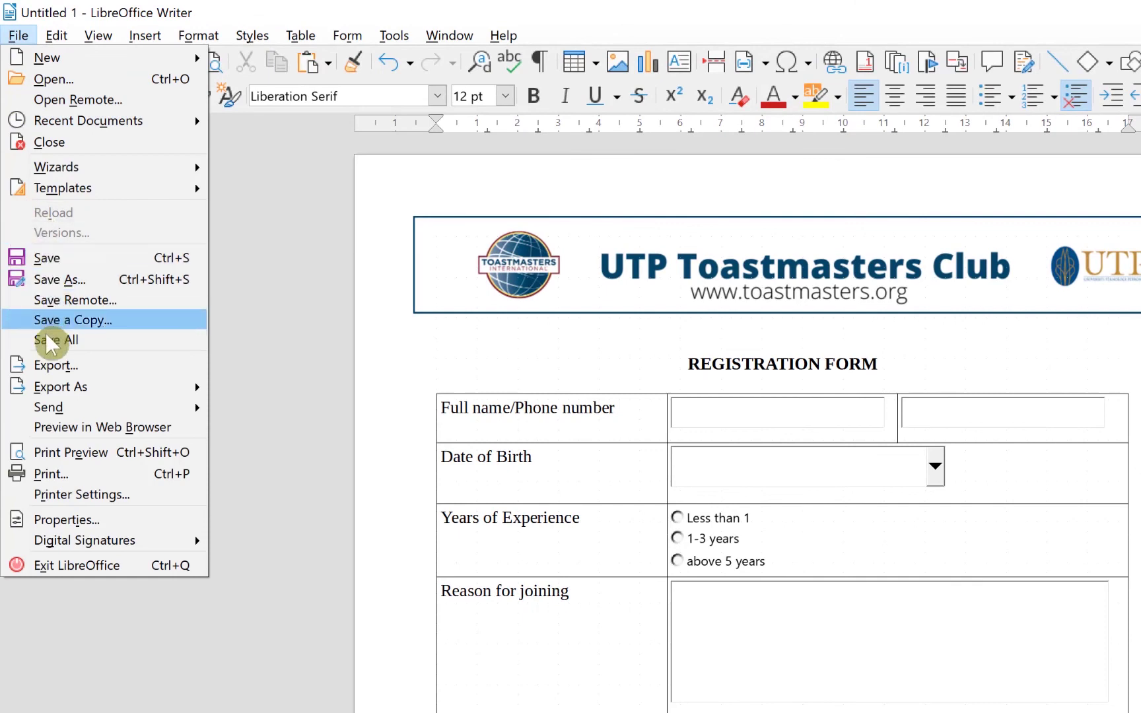
pyautogui.moveTo(77, 388)
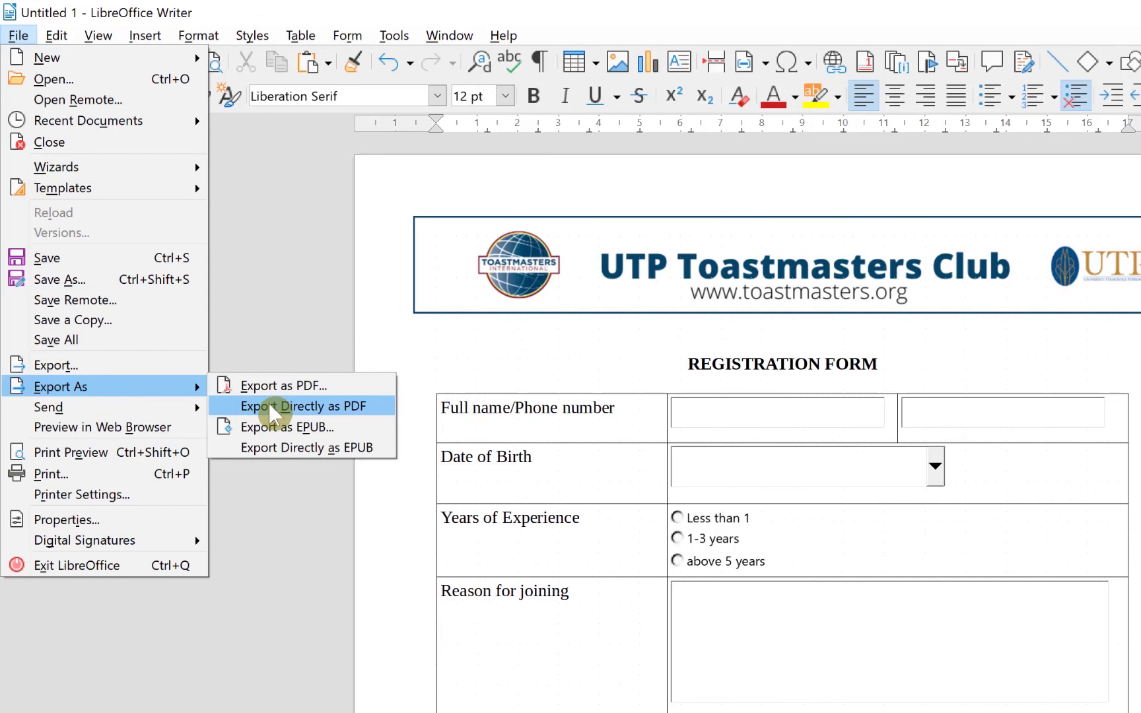
pyautogui.click(282, 384)
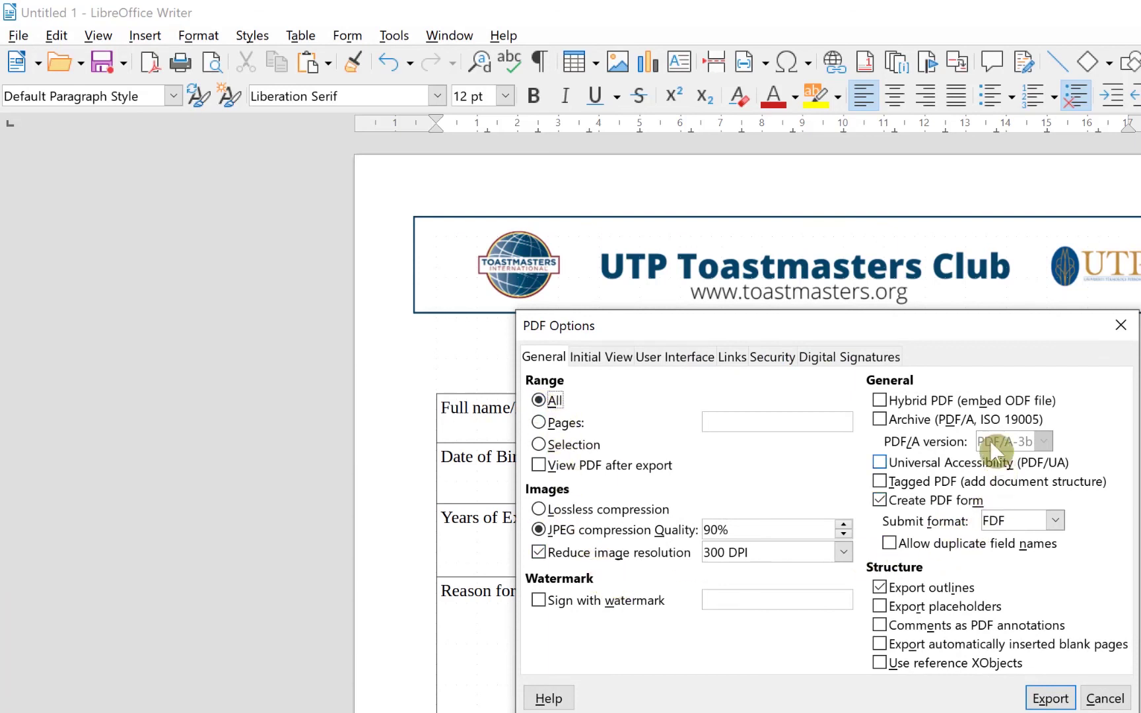
# Review the submit formats for the PDF form, keep FDF, and proceed to the export before cancelling it
pyautogui.click(1055, 522)
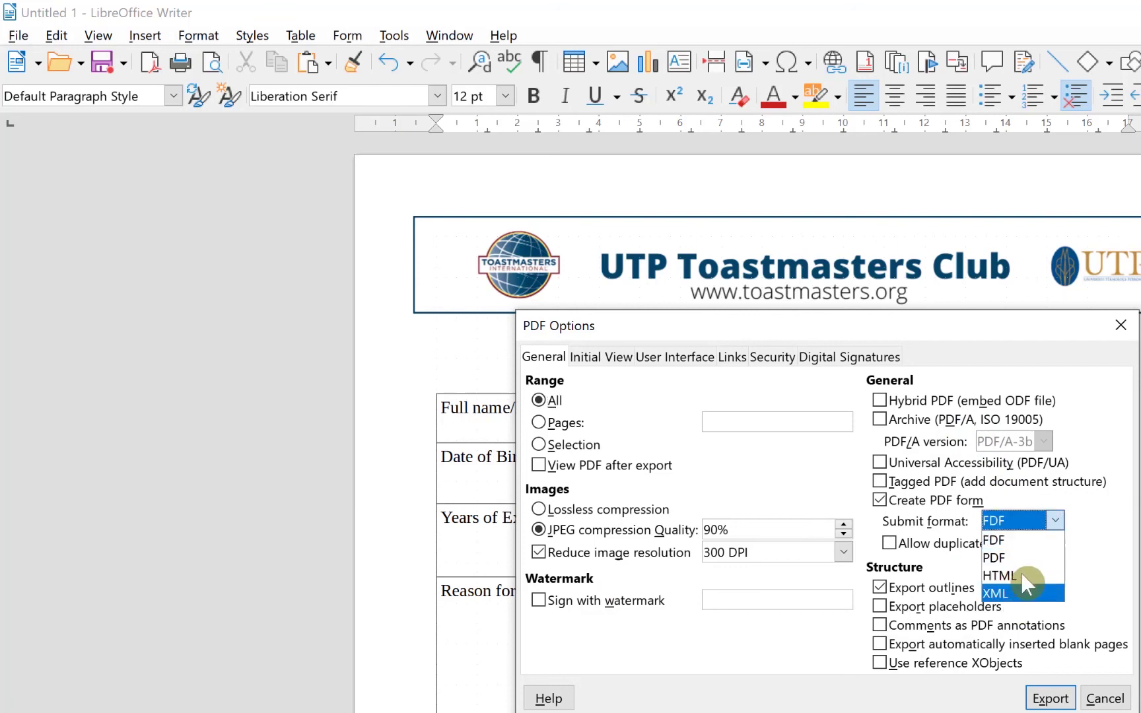
pyautogui.click(1081, 531)
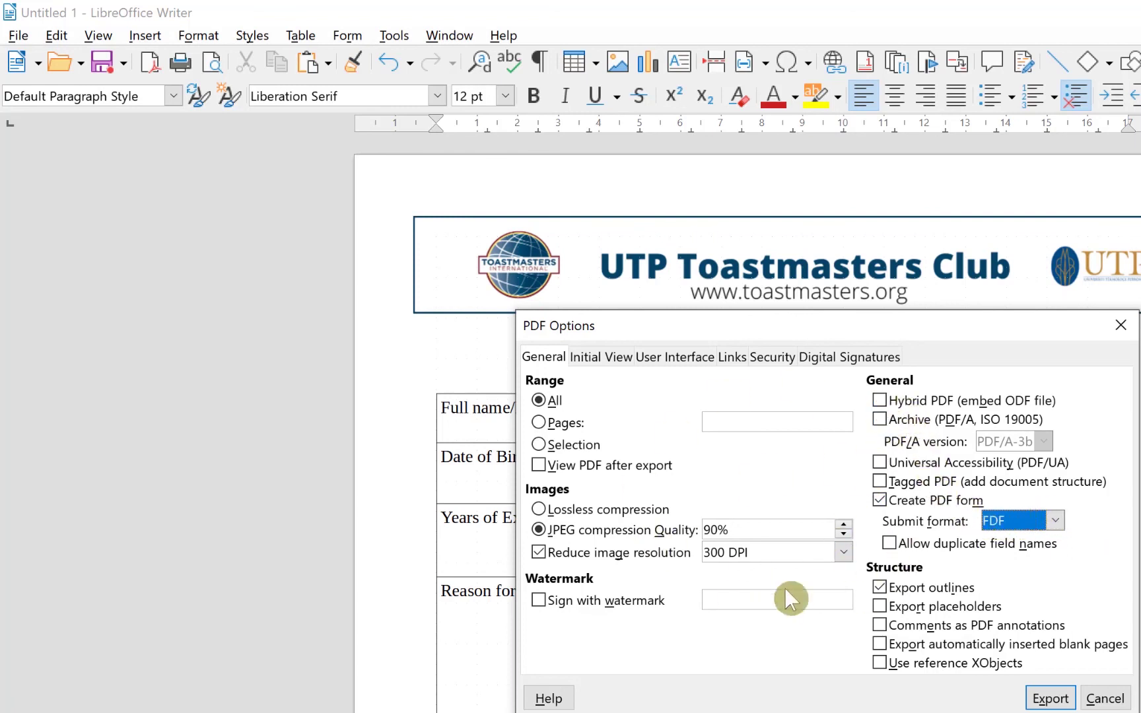
pyautogui.click(1049, 697)
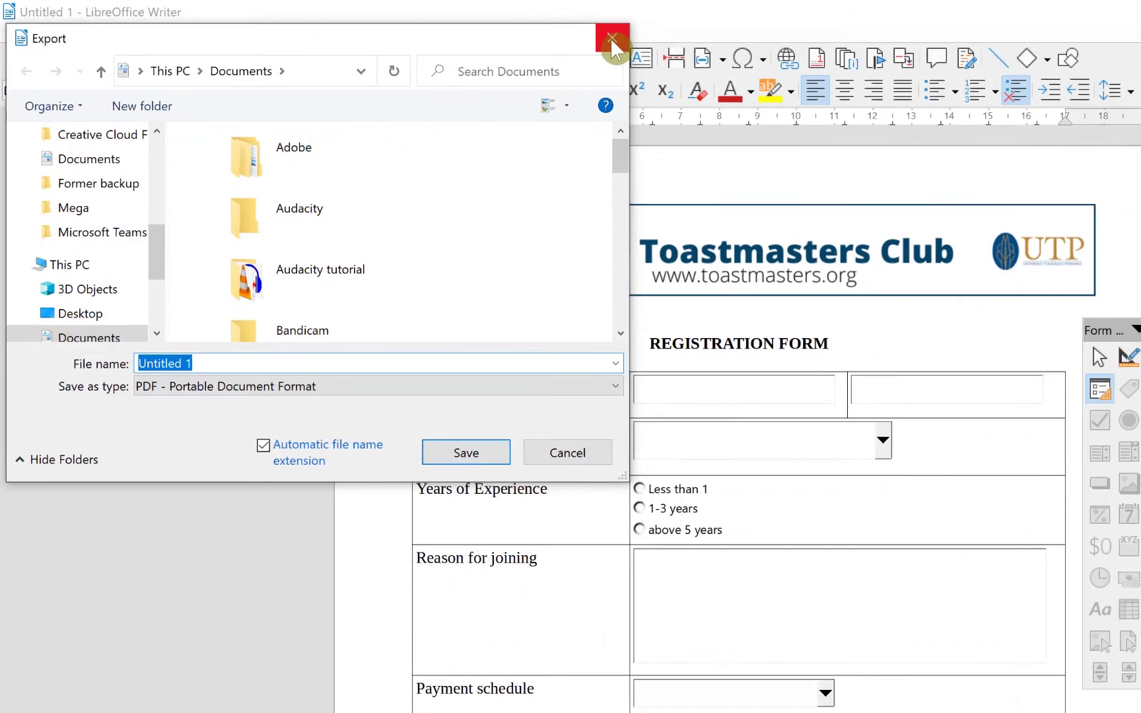
pyautogui.click(611, 39)
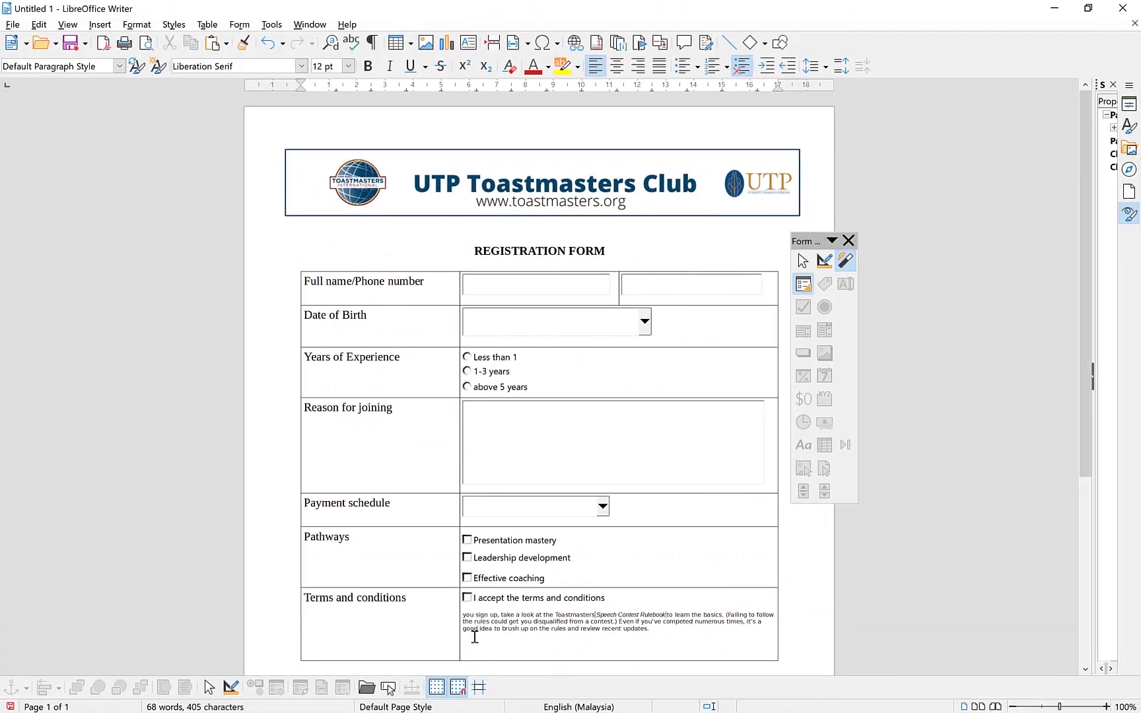
# Switch to the exported "reg utp" PDF in Foxit PhantomPDF and return to the form's first fields
pyautogui.press('super')
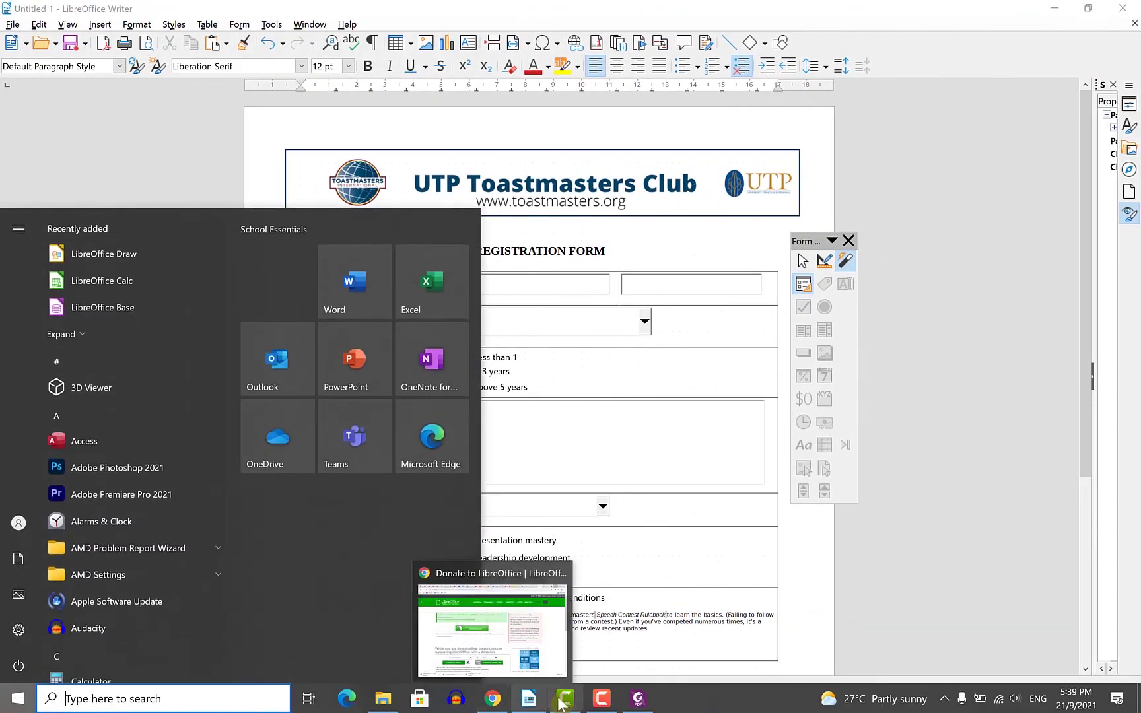
pyautogui.click(638, 710)
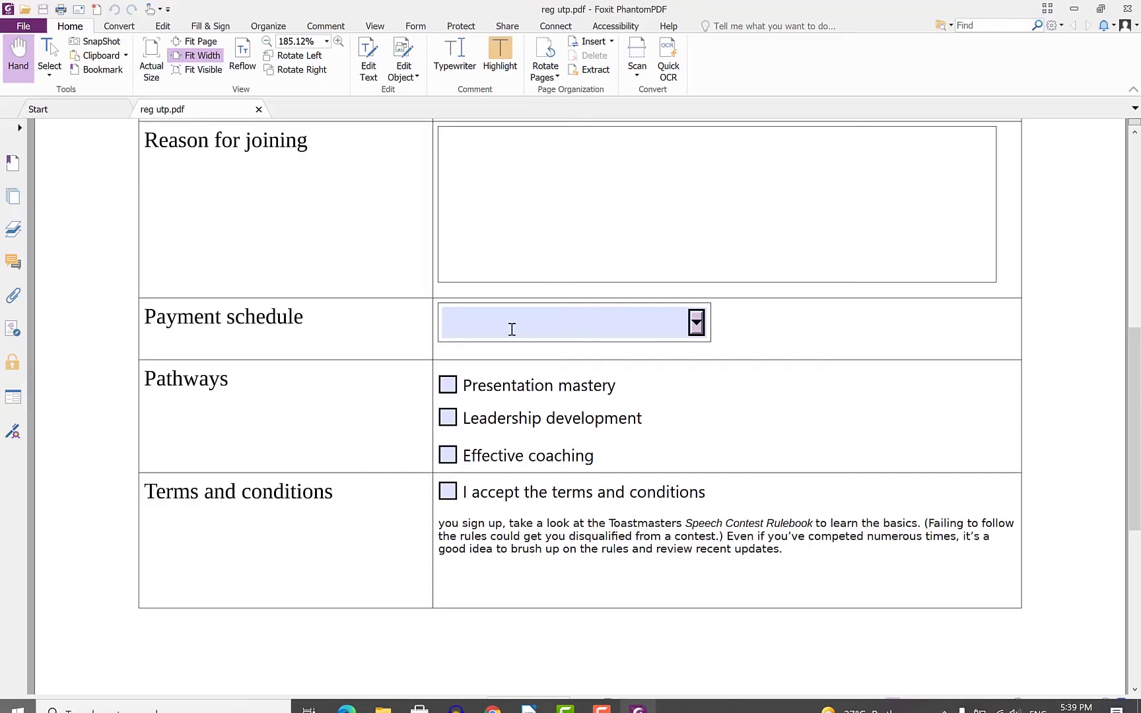
pyautogui.scroll(5, 555, 336)
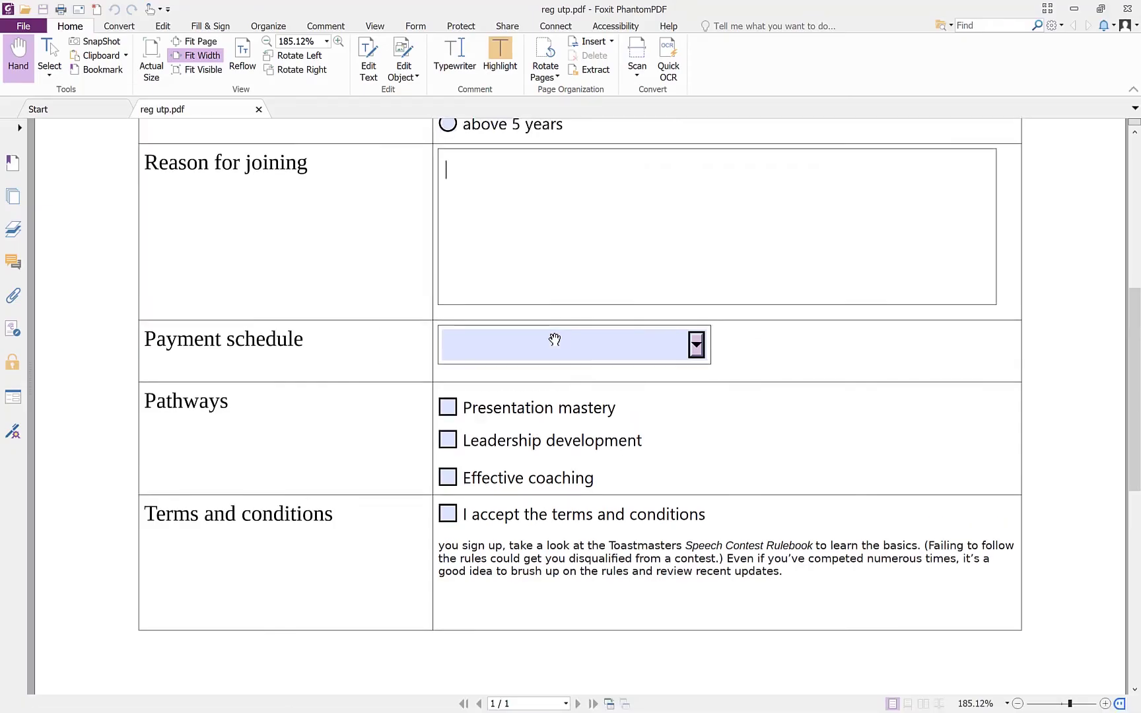
pyautogui.scroll(2, 546, 341)
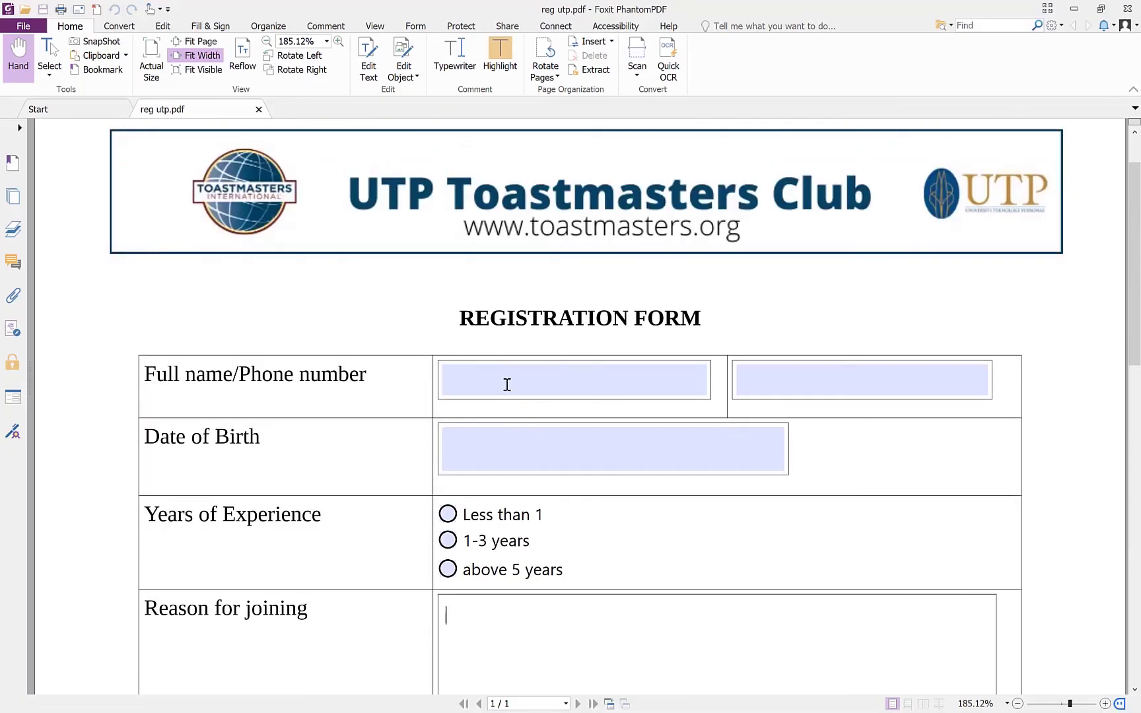